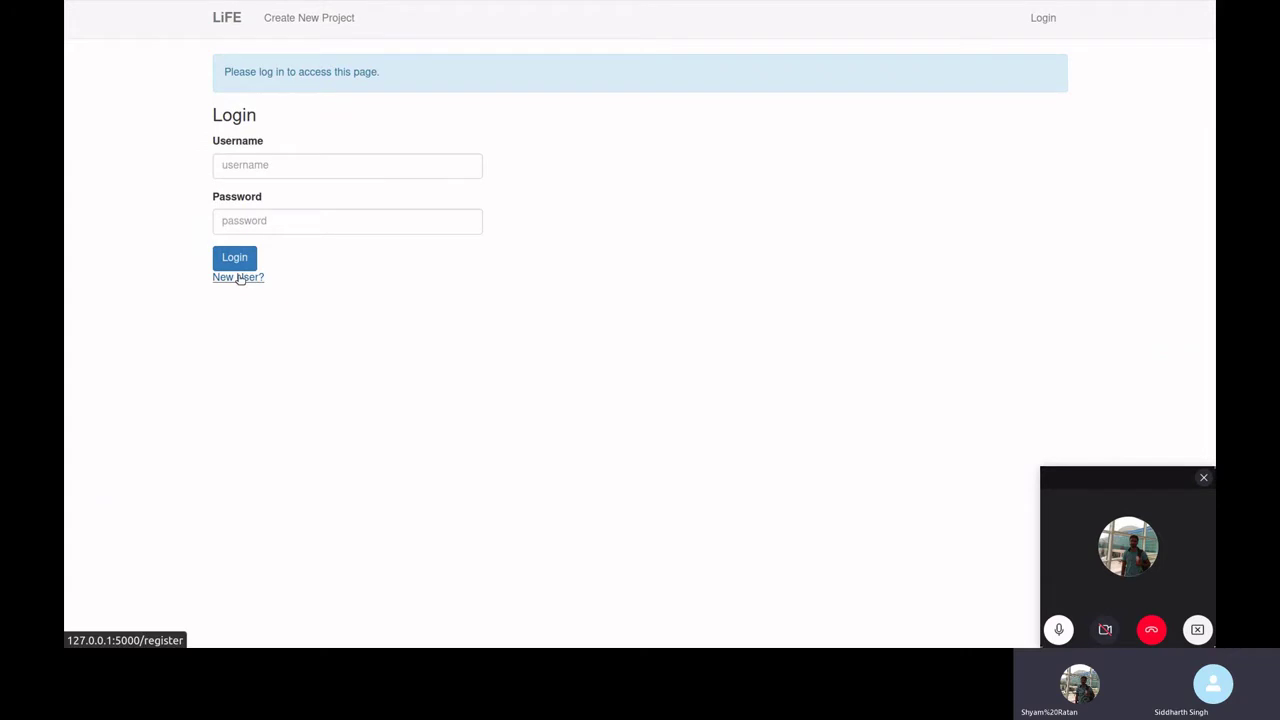
- Register the new user 'demo_test' with a saved password, confirm the password, and submit
{"action": "left_click", "coordinate": [239, 278]}
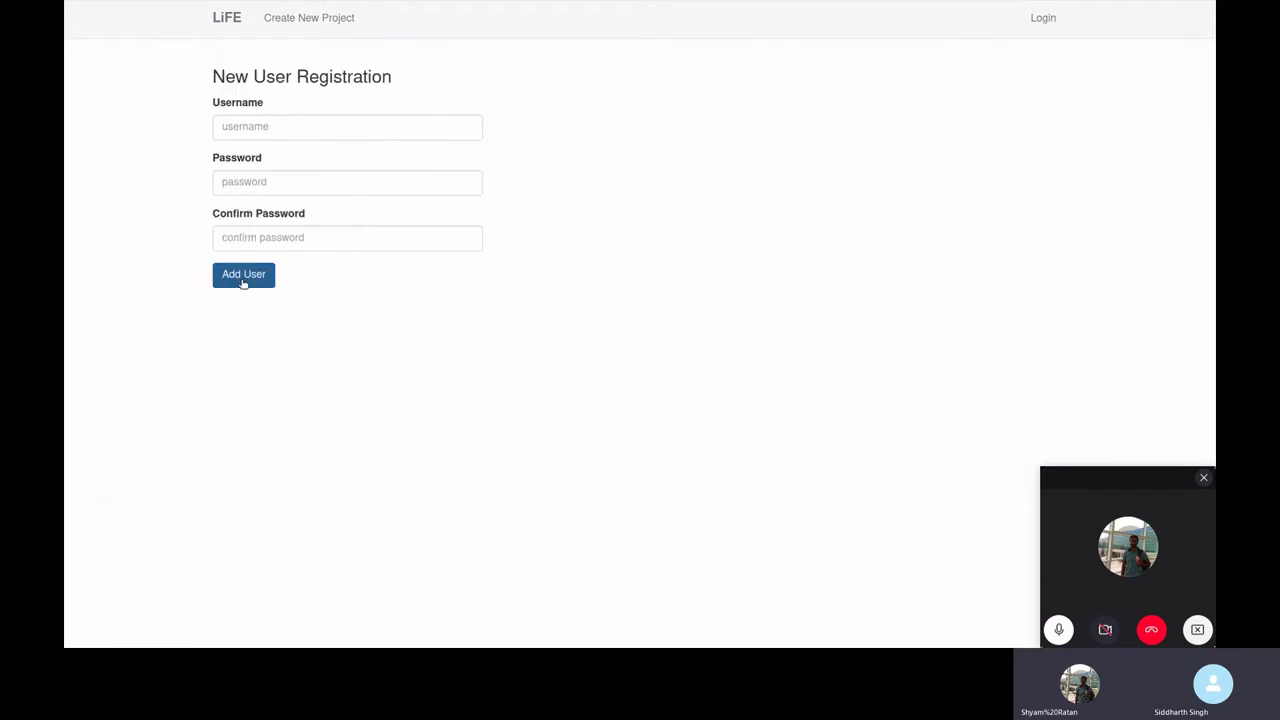
{"action": "left_click", "coordinate": [308, 126]}
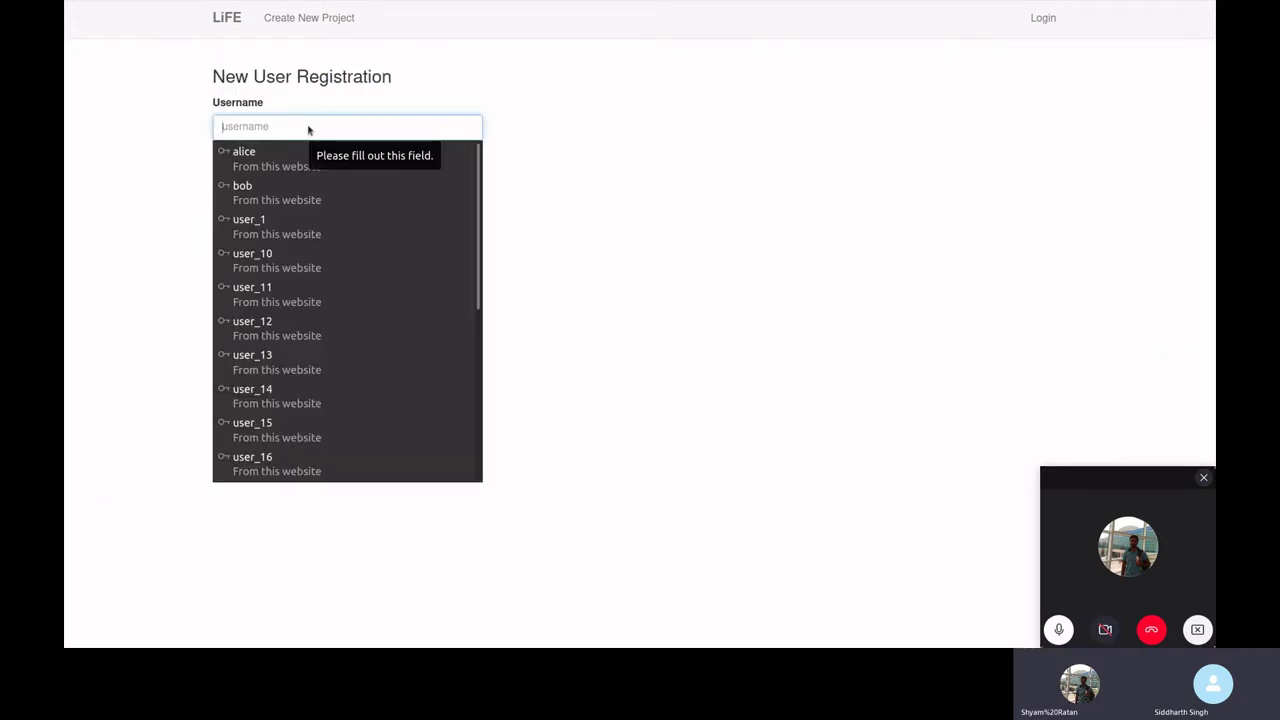
{"action": "type", "text": "demo"}
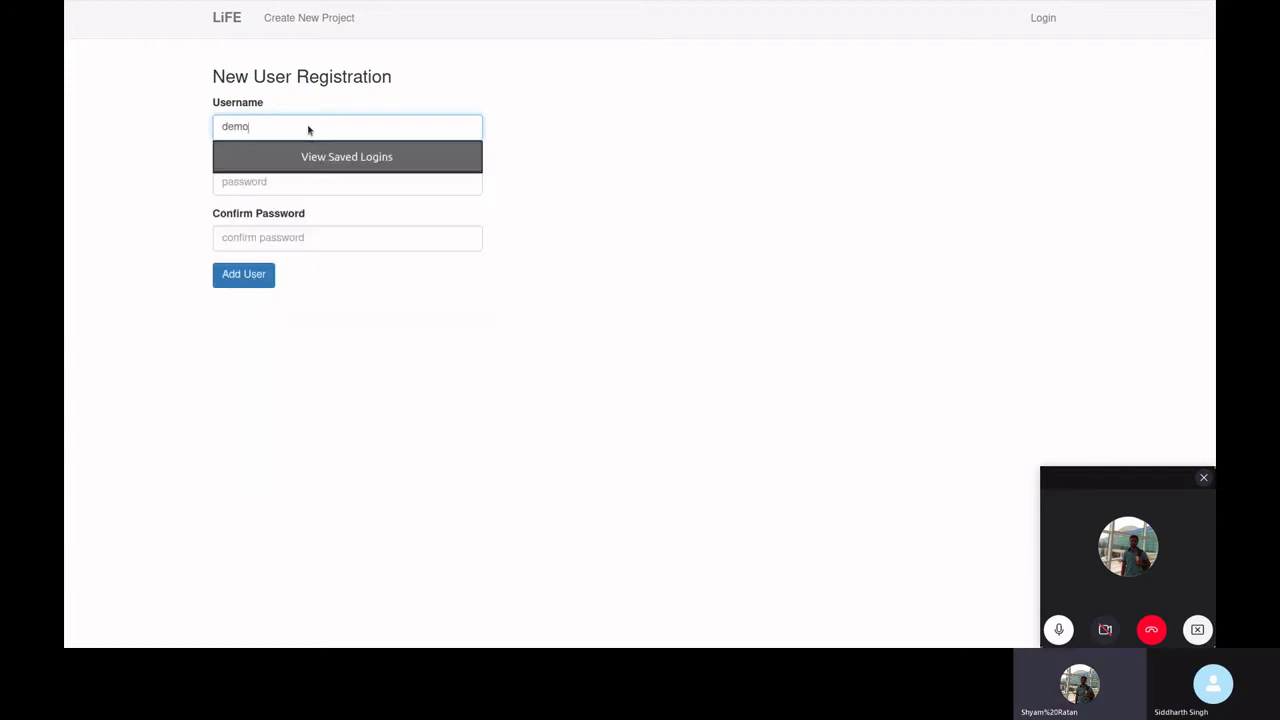
{"action": "type", "text": "_test"}
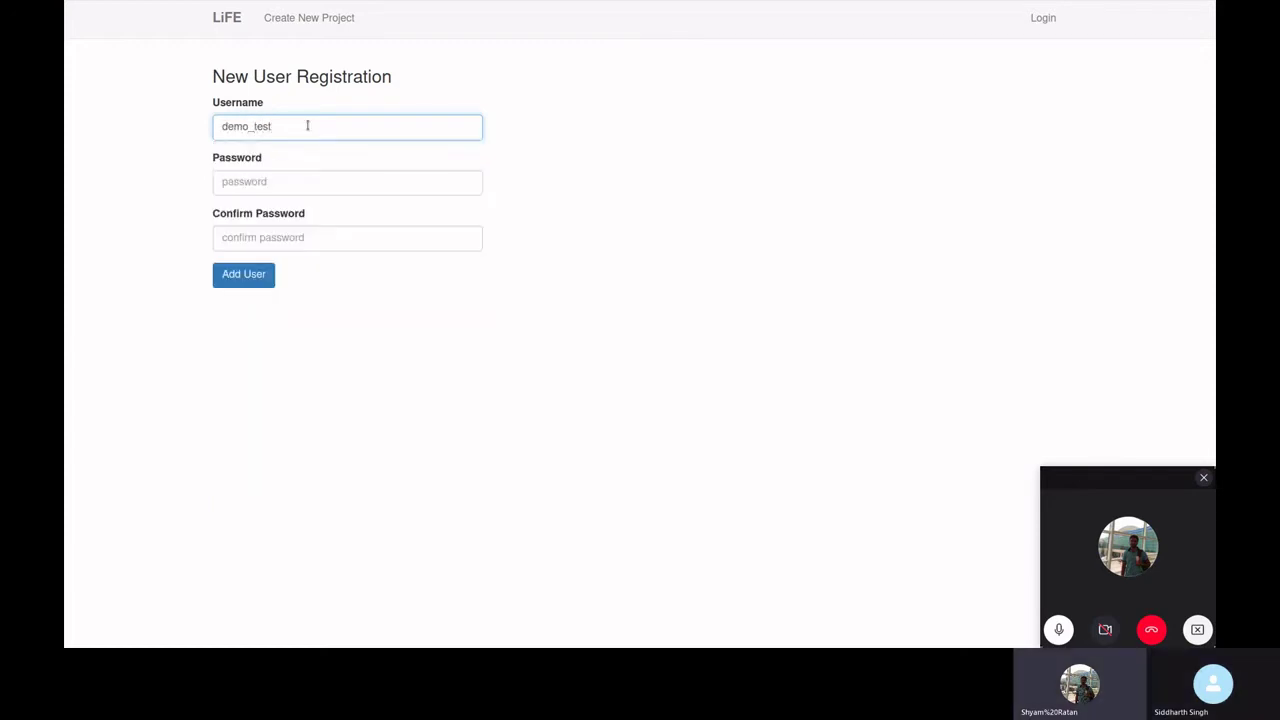
{"action": "key", "text": "Tab"}
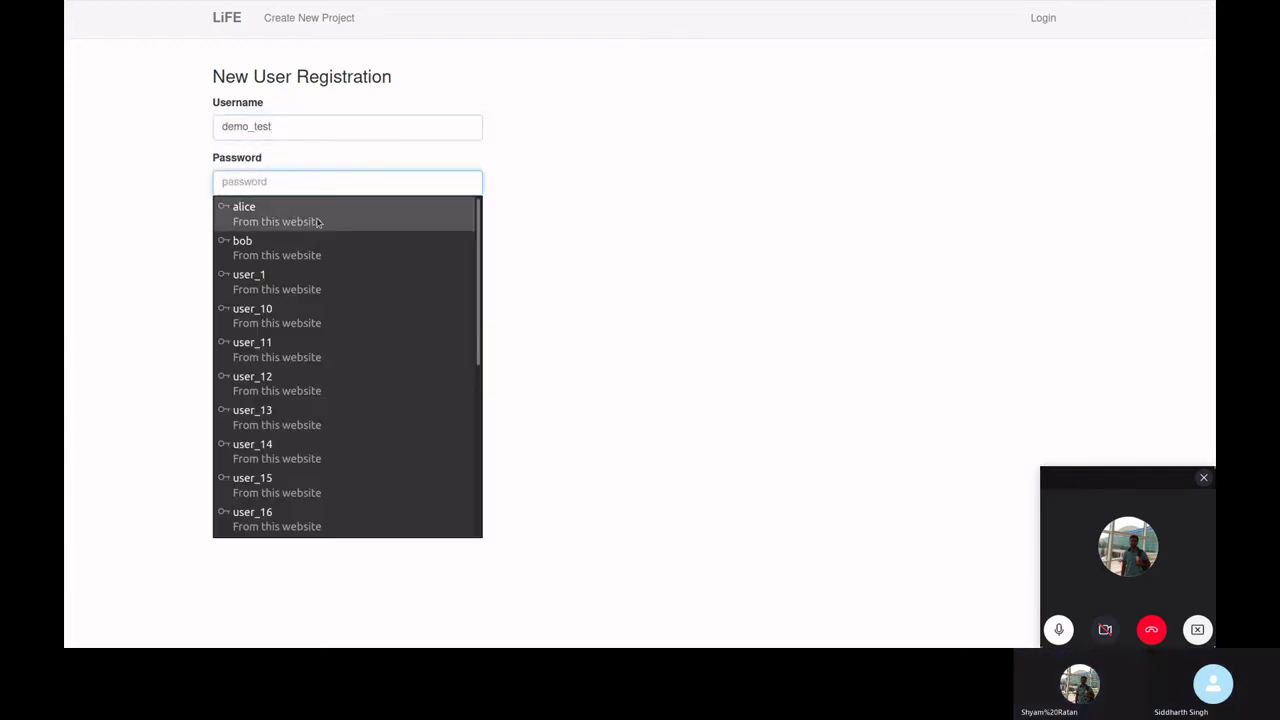
{"action": "left_click", "coordinate": [319, 222]}
{"action": "key", "text": "Tab"}
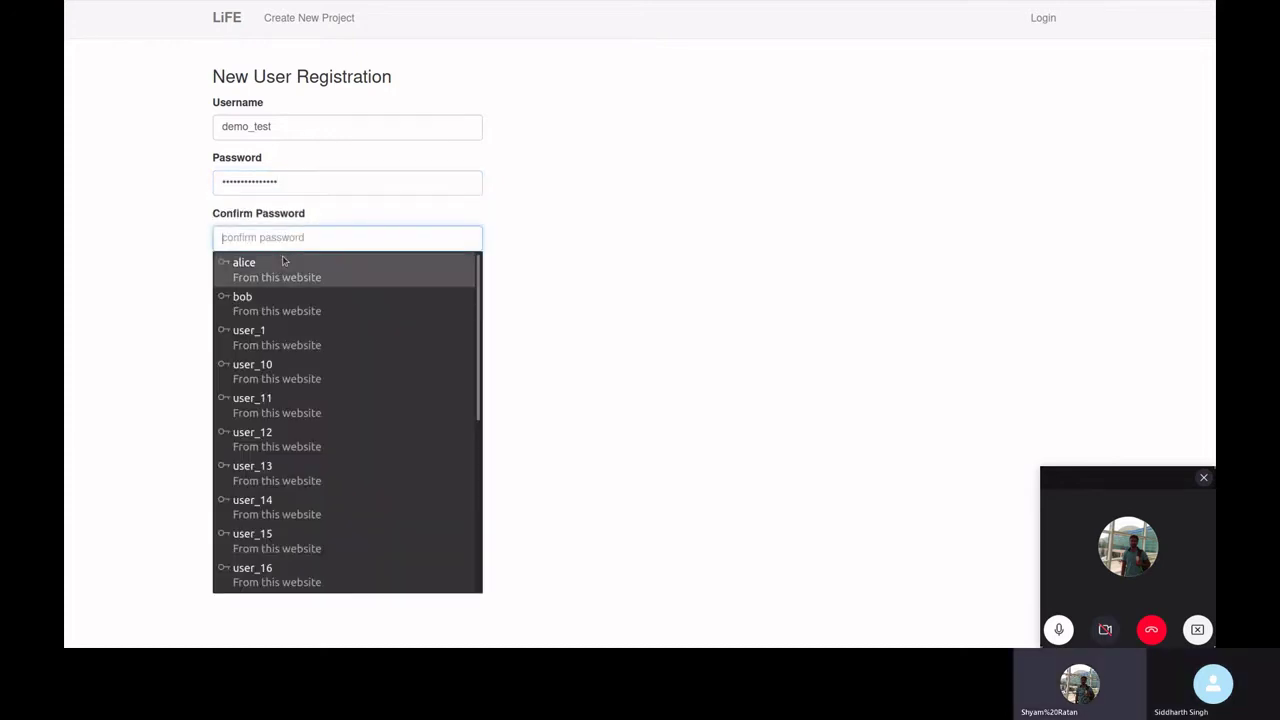
{"action": "left_click", "coordinate": [282, 260]}
{"action": "left_click", "coordinate": [240, 276]}
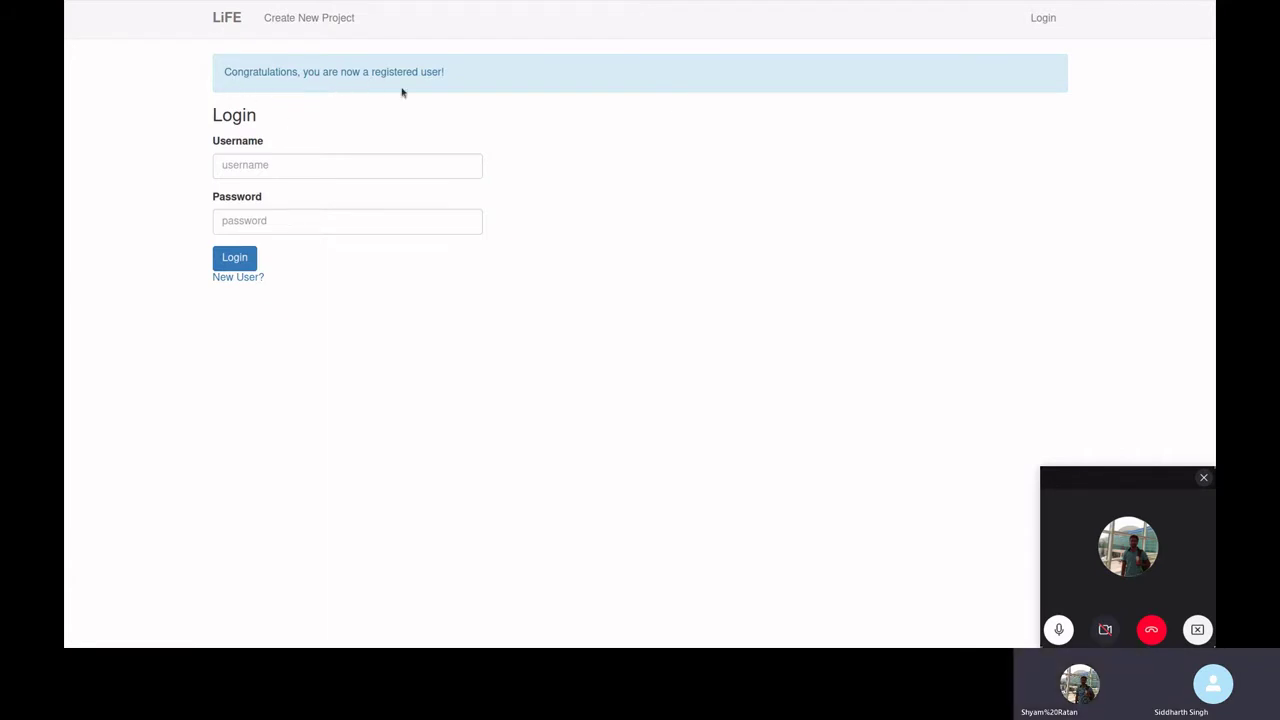
- Log in as demo_test with the saved password, switching the browser to full screen
{"action": "left_click", "coordinate": [361, 172]}
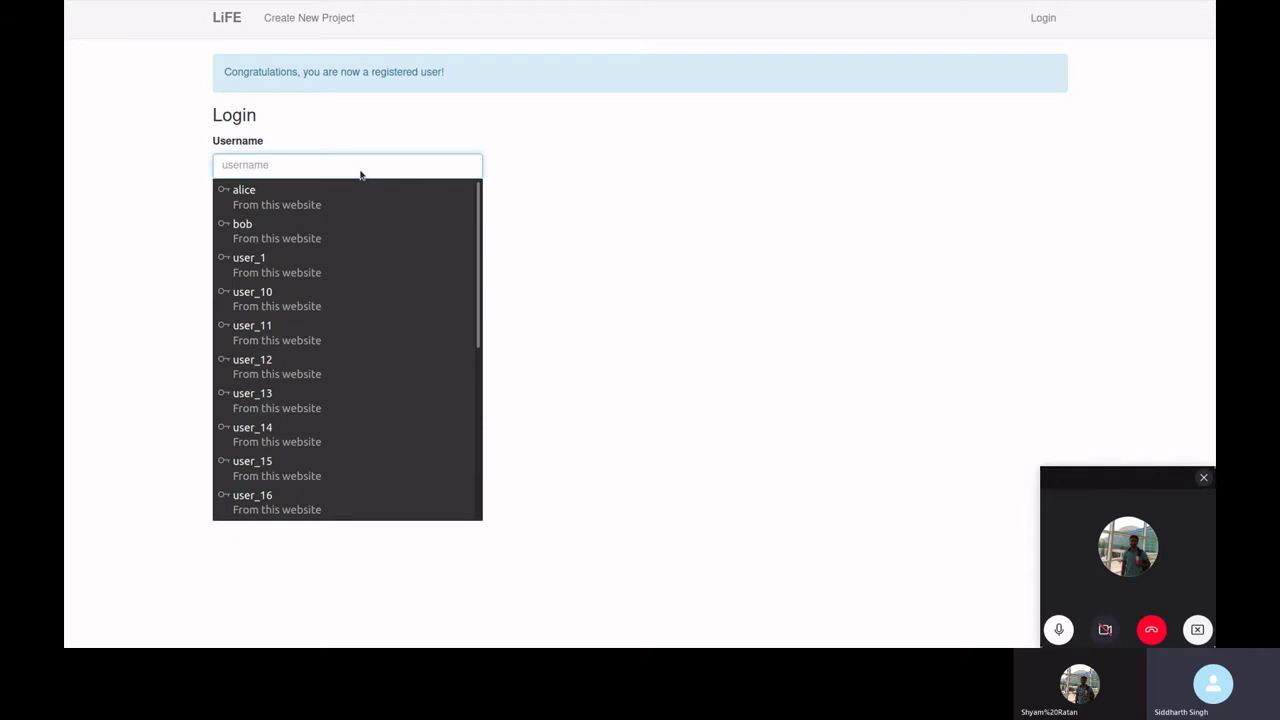
{"action": "type", "text": "de"}
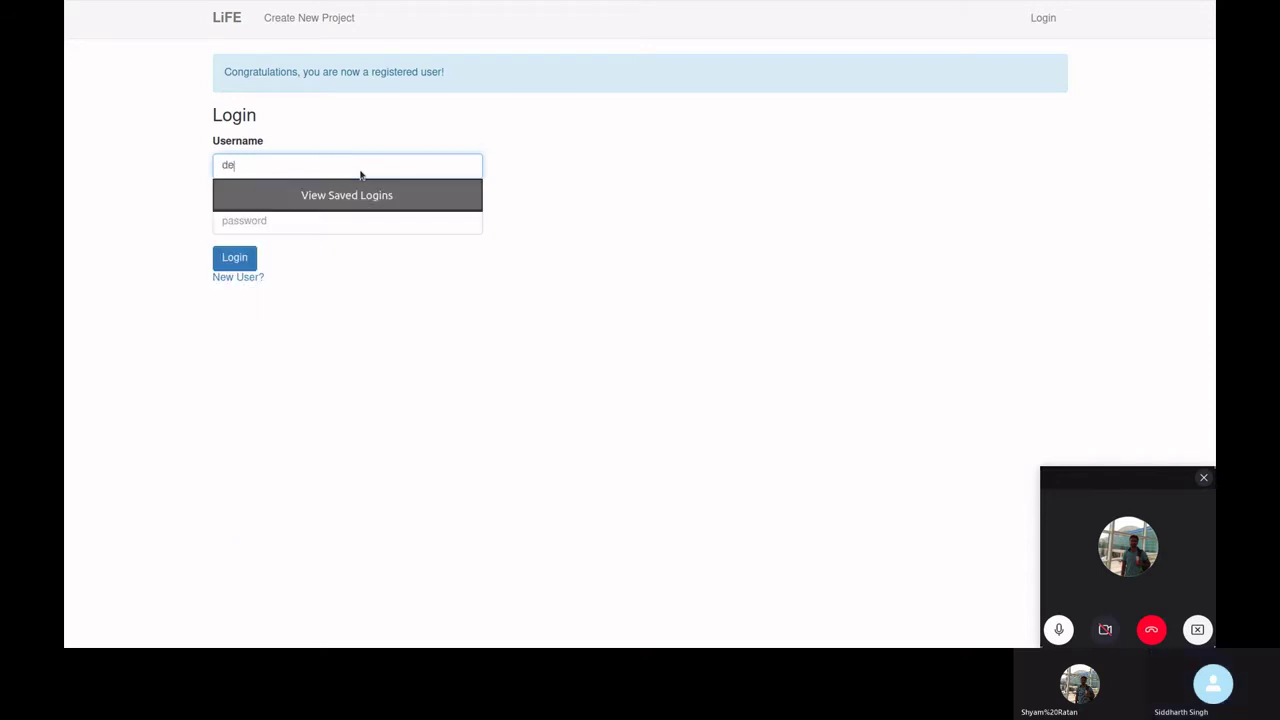
{"action": "type", "text": "mo_test"}
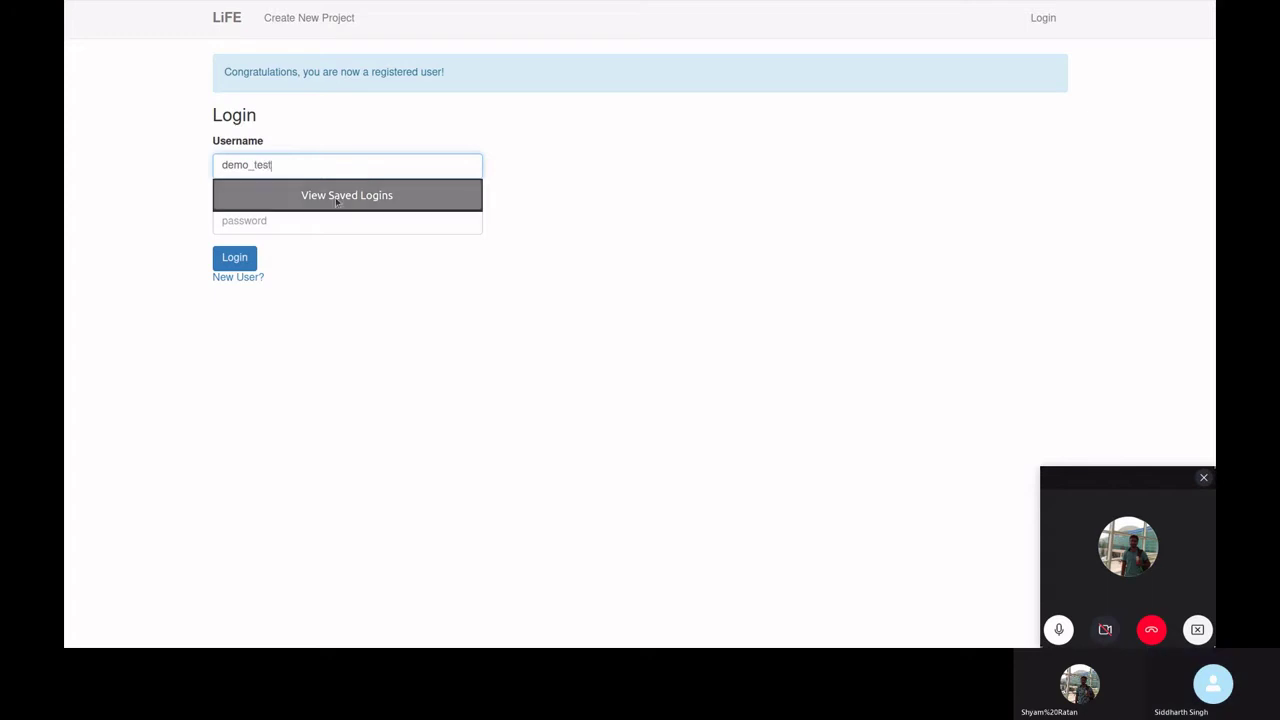
{"action": "left_click", "coordinate": [335, 199]}
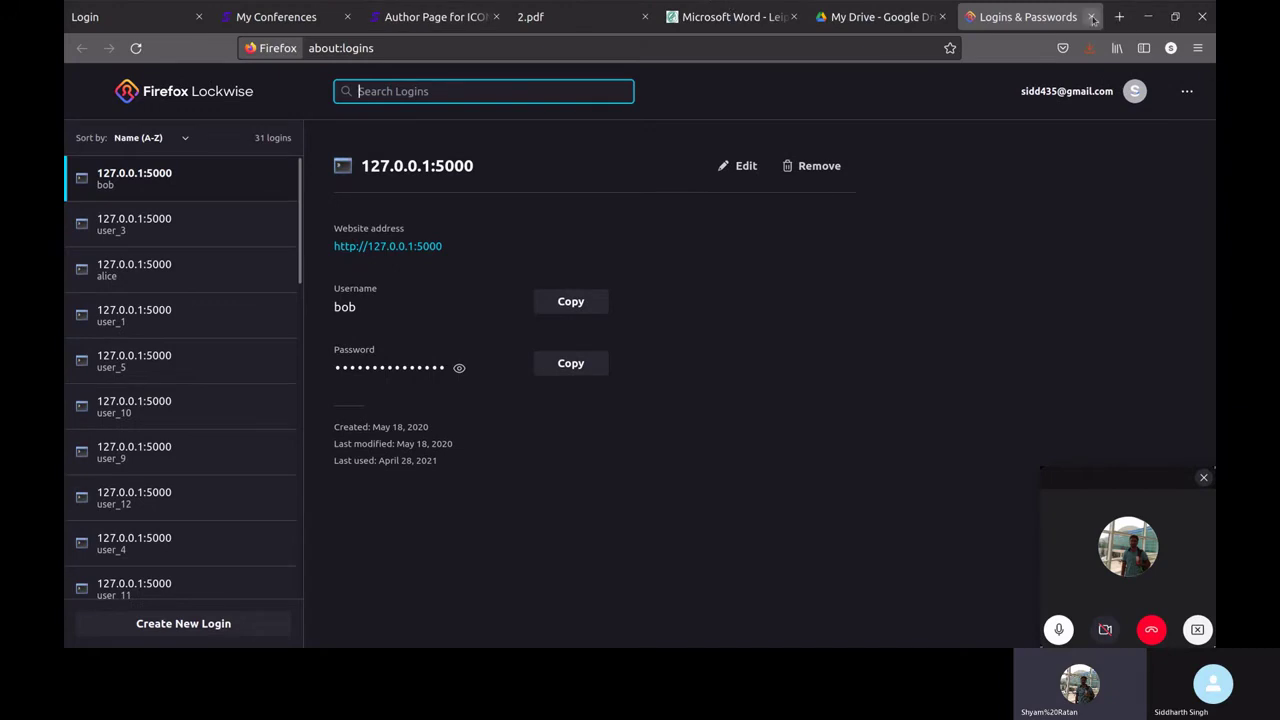
{"action": "left_click", "coordinate": [1089, 17]}
{"action": "left_click", "coordinate": [289, 228]}
{"action": "key", "text": "F11"}
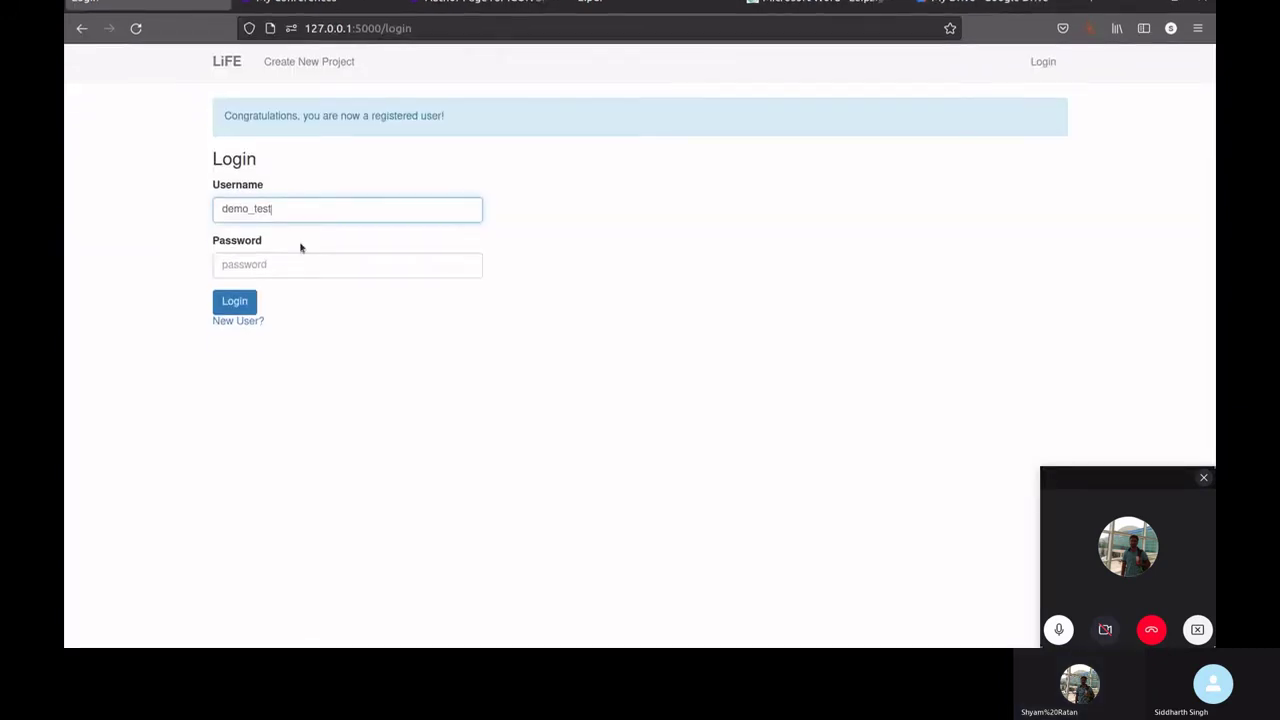
{"action": "left_click", "coordinate": [289, 229]}
{"action": "left_click", "coordinate": [290, 257]}
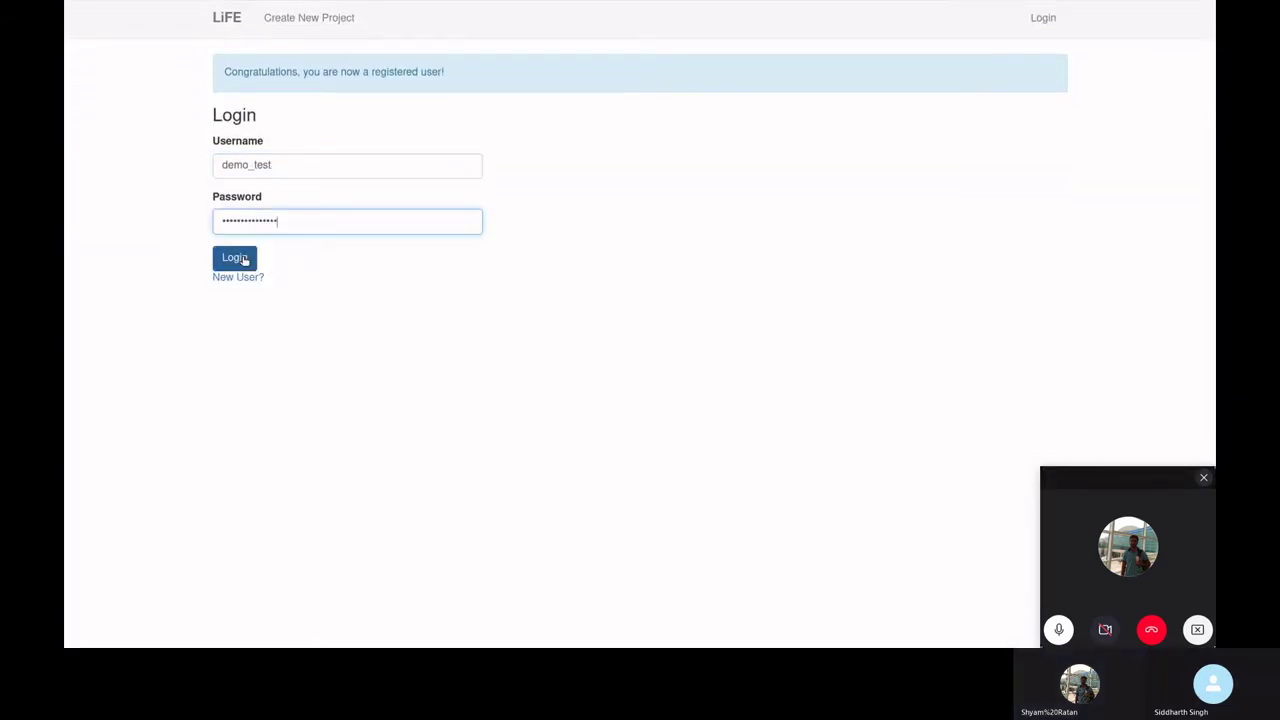
{"action": "left_click", "coordinate": [243, 259]}
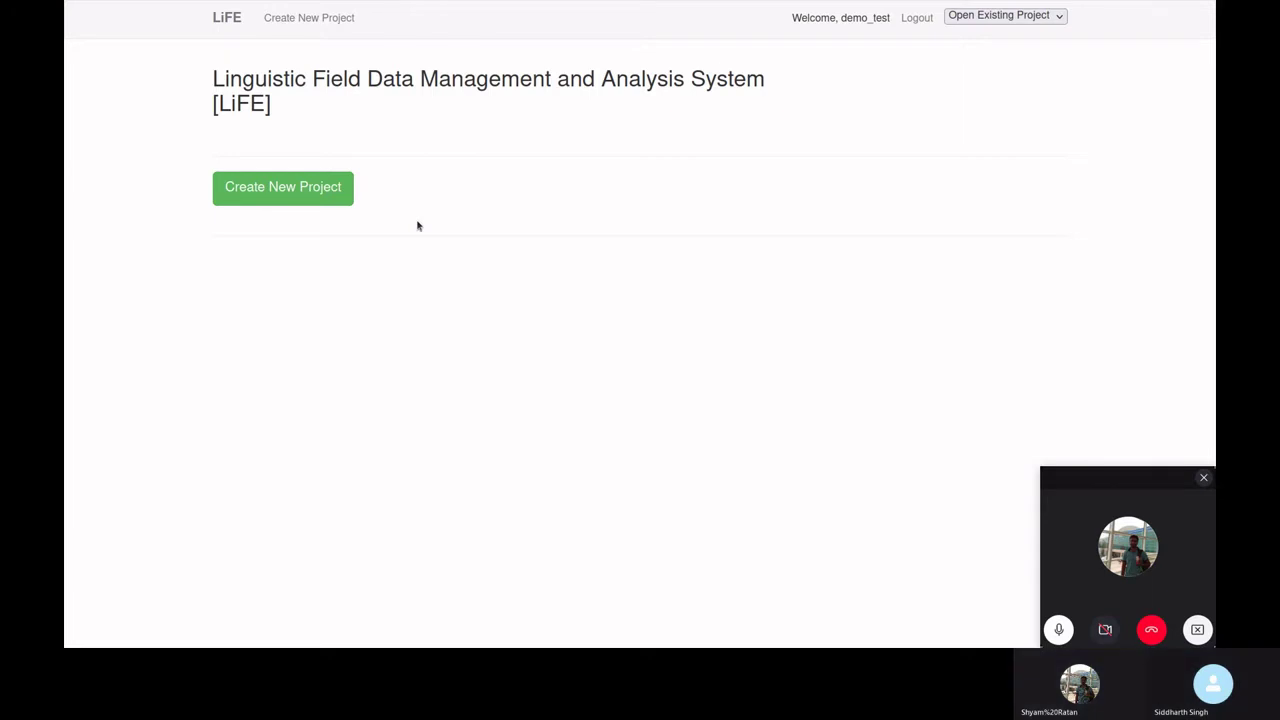
- Start a new project named Braj with Braj lexemes, Devanagari script and Hindi glosses
{"action": "left_click", "coordinate": [295, 197]}
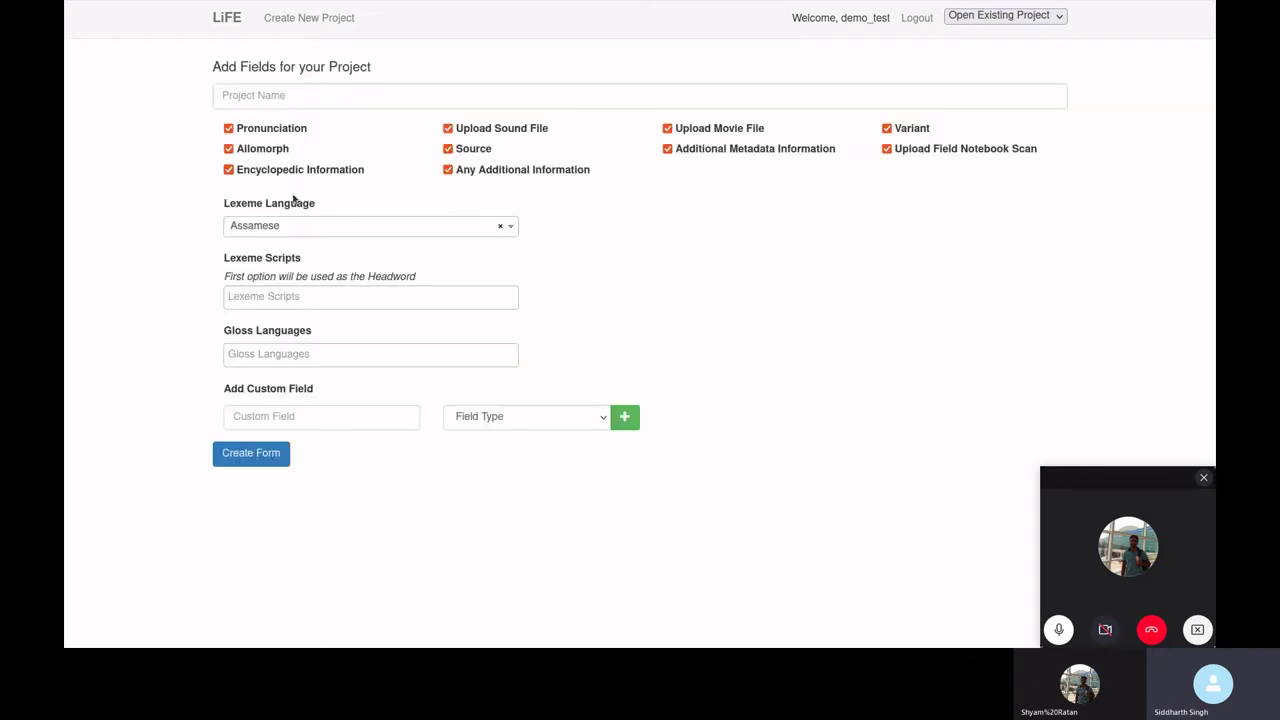
{"action": "left_click", "coordinate": [319, 95]}
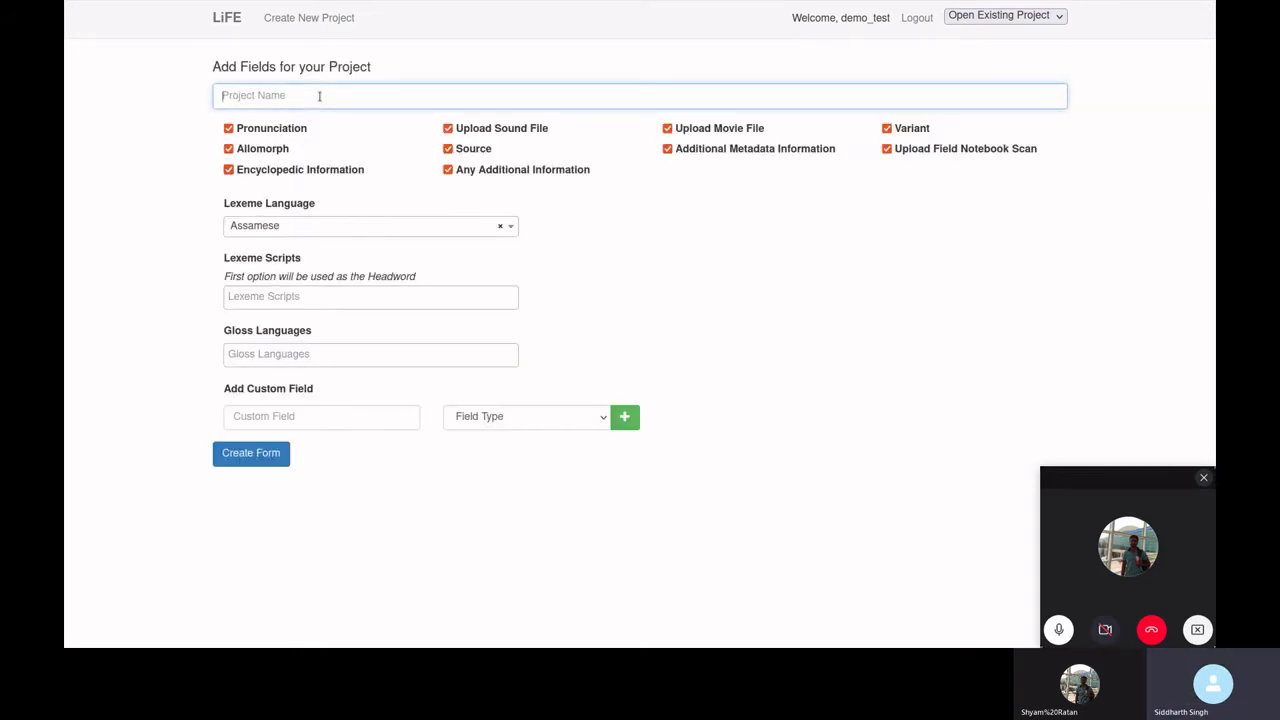
{"action": "type", "text": "Braj"}
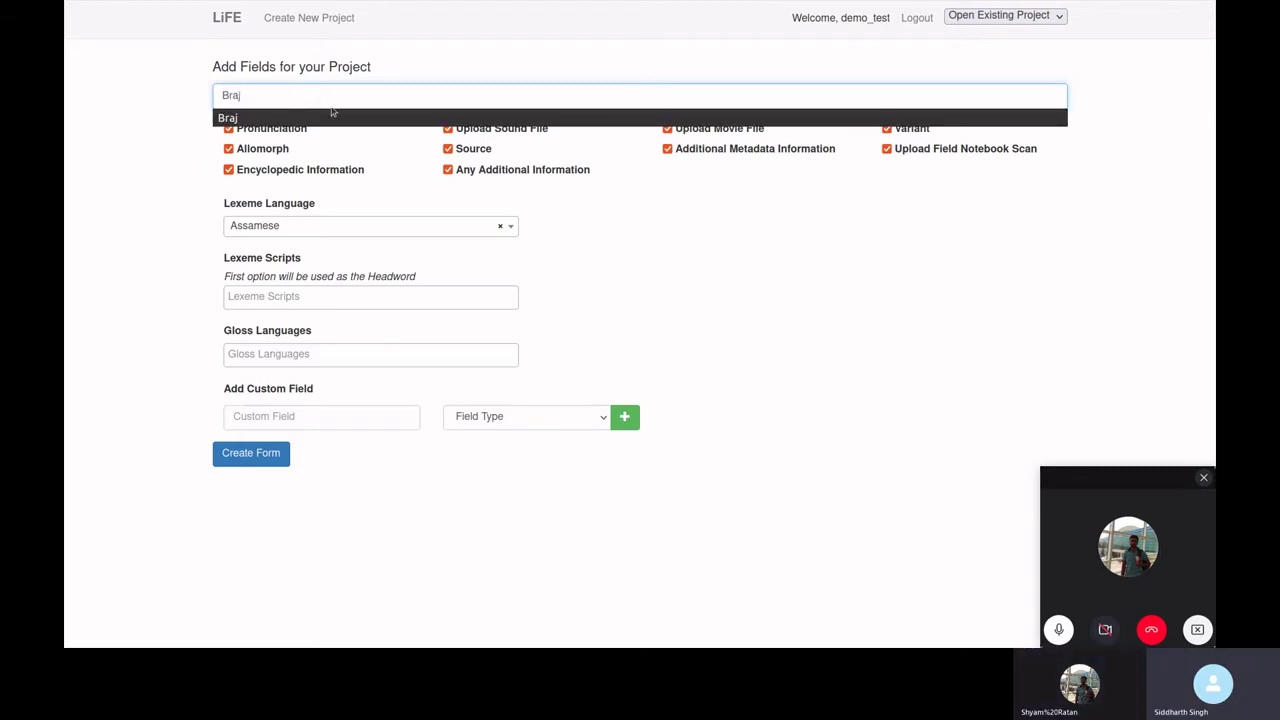
{"action": "left_click", "coordinate": [336, 117]}
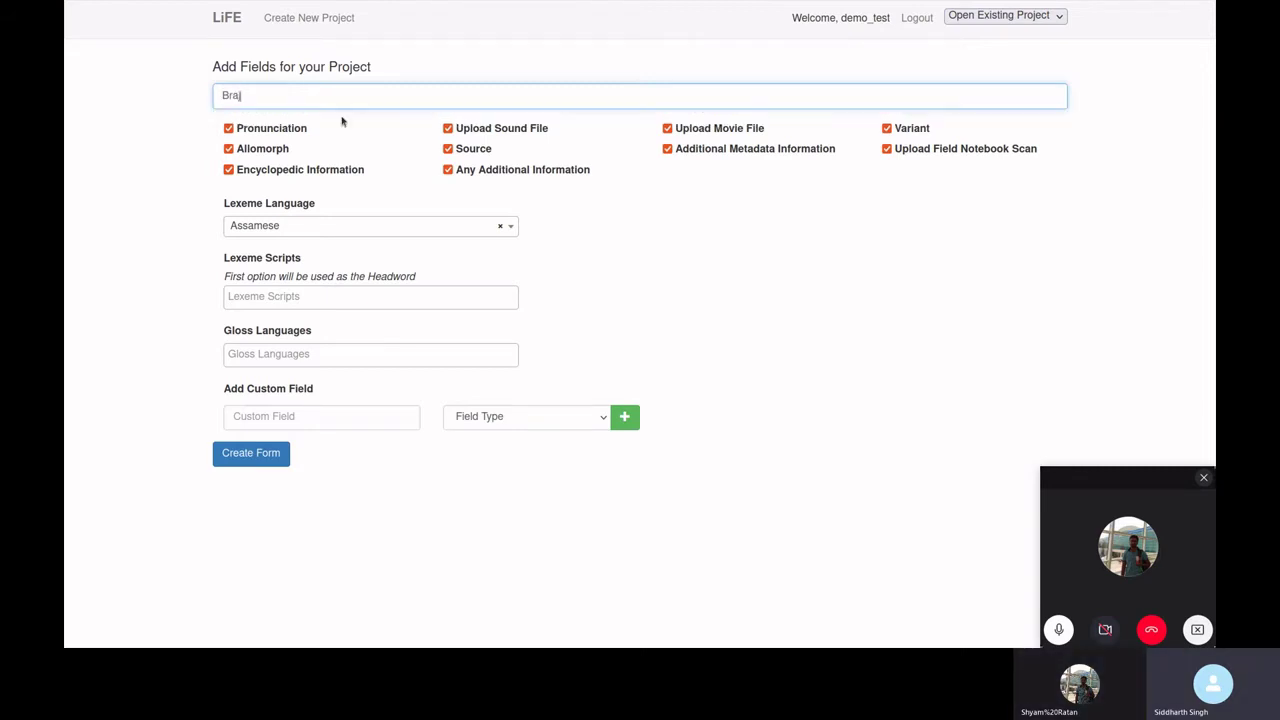
{"action": "left_click", "coordinate": [360, 228]}
{"action": "type", "text": "Braj"}
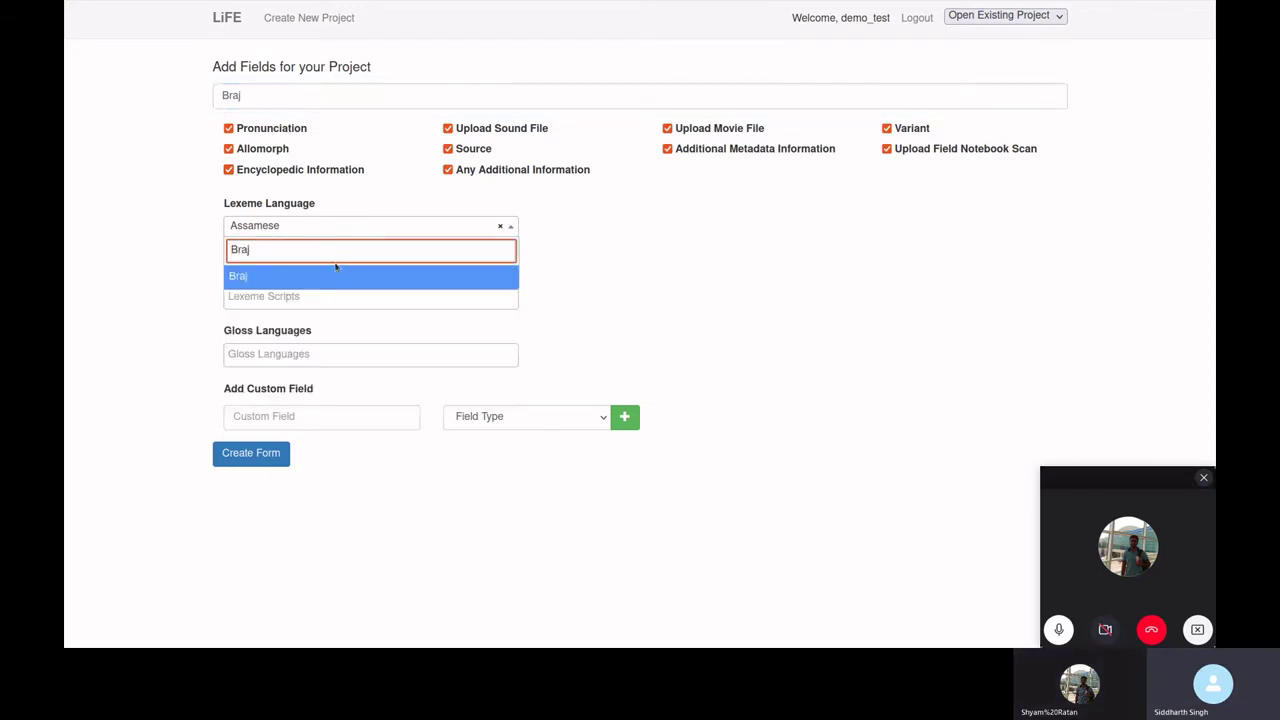
{"action": "left_click", "coordinate": [336, 272]}
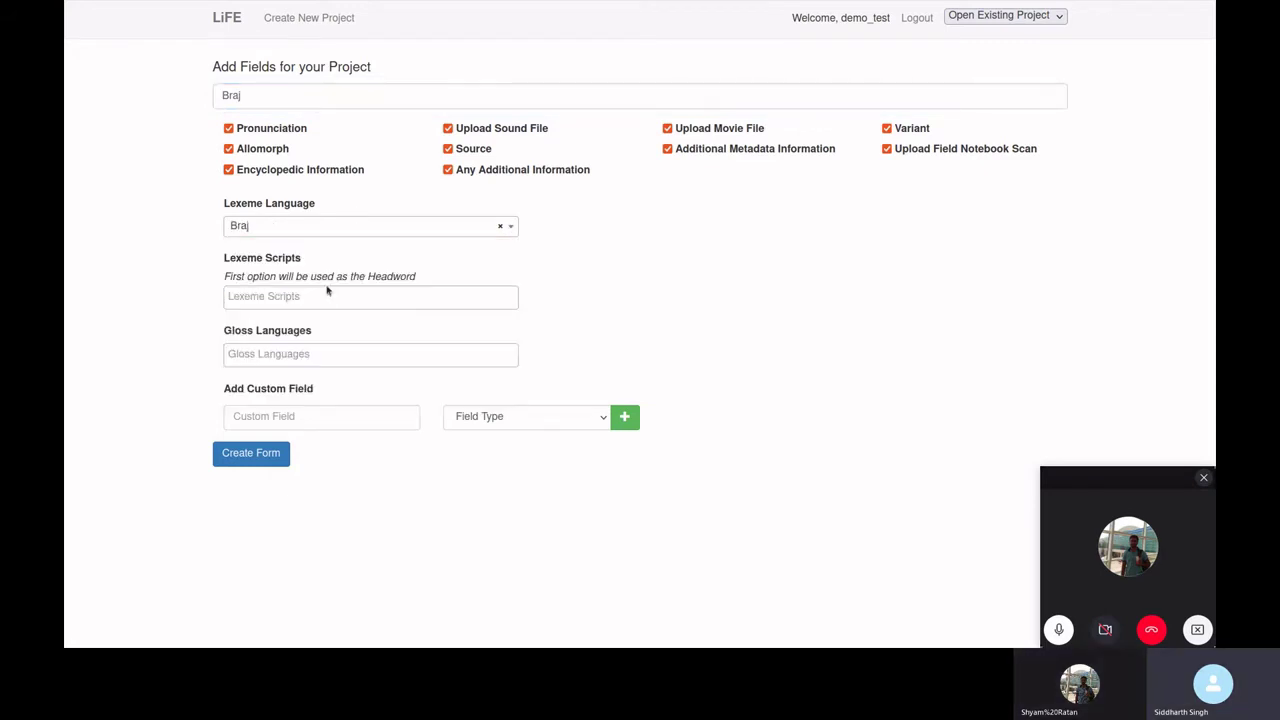
{"action": "left_click", "coordinate": [322, 294]}
{"action": "type", "text": "Deva"}
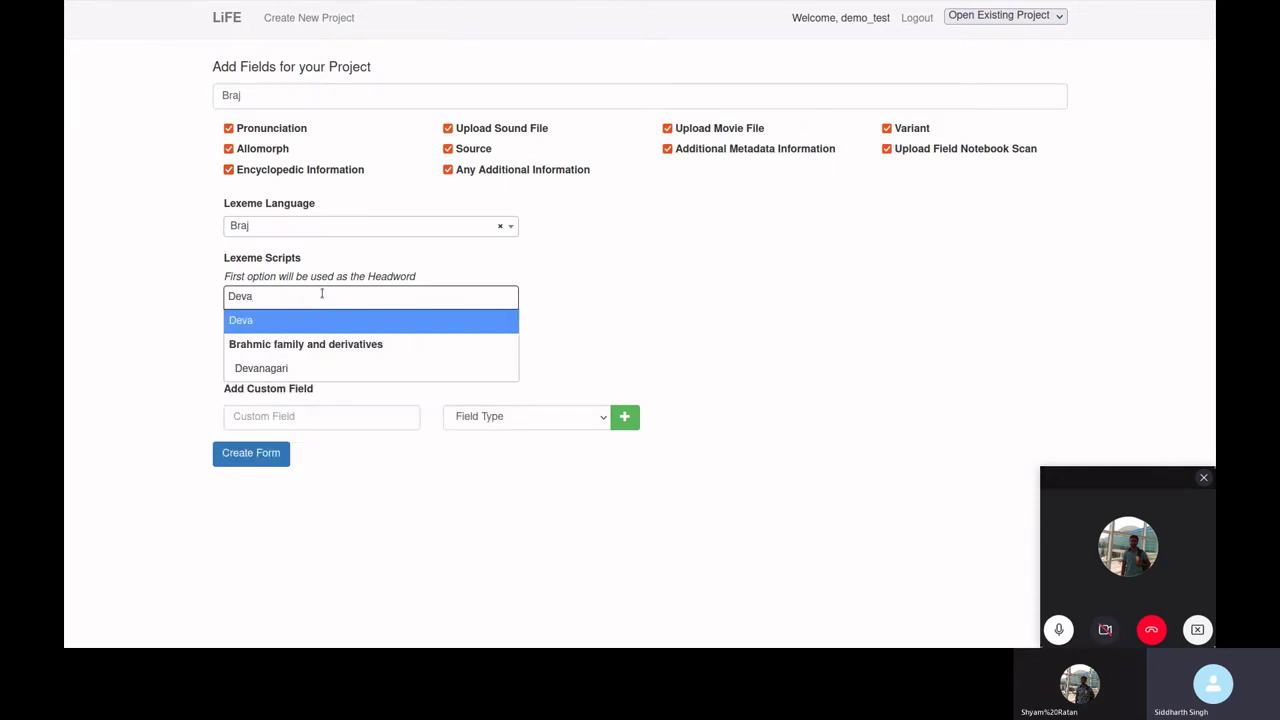
{"action": "left_click", "coordinate": [297, 368]}
{"action": "left_click", "coordinate": [278, 355]}
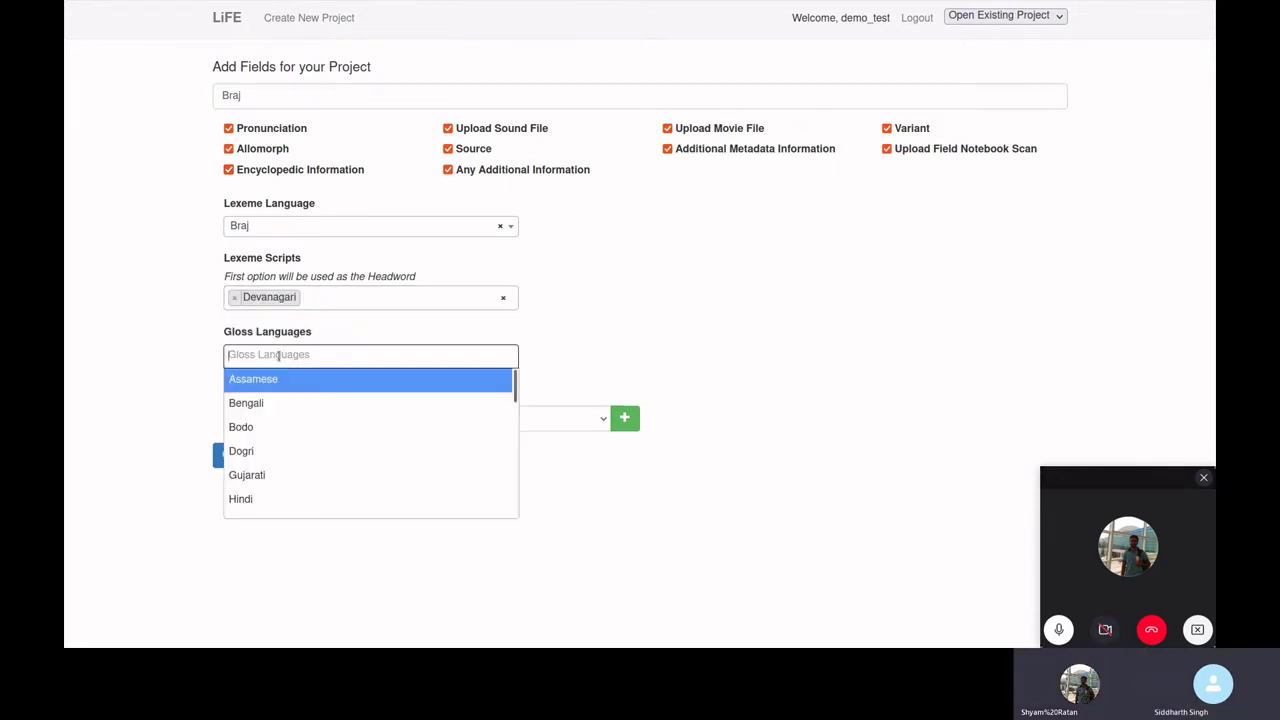
{"action": "type", "text": "Hind"}
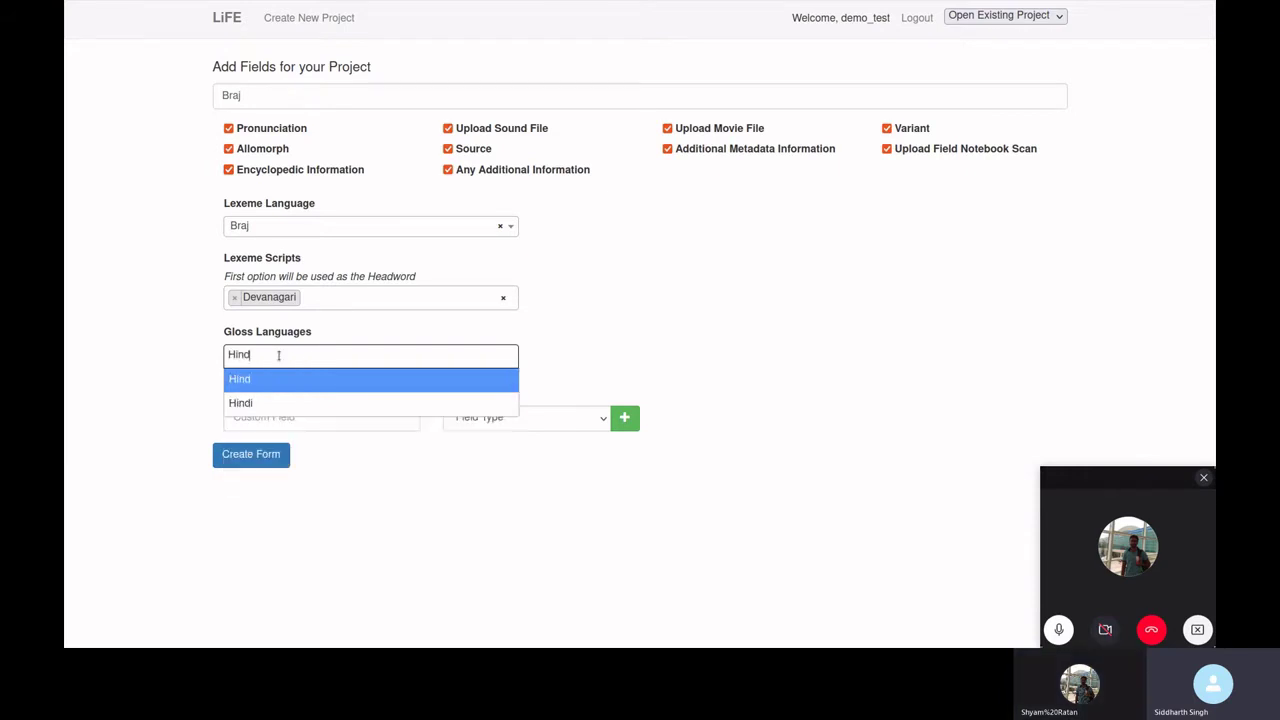
{"action": "type", "text": "i"}
{"action": "left_click", "coordinate": [291, 378]}
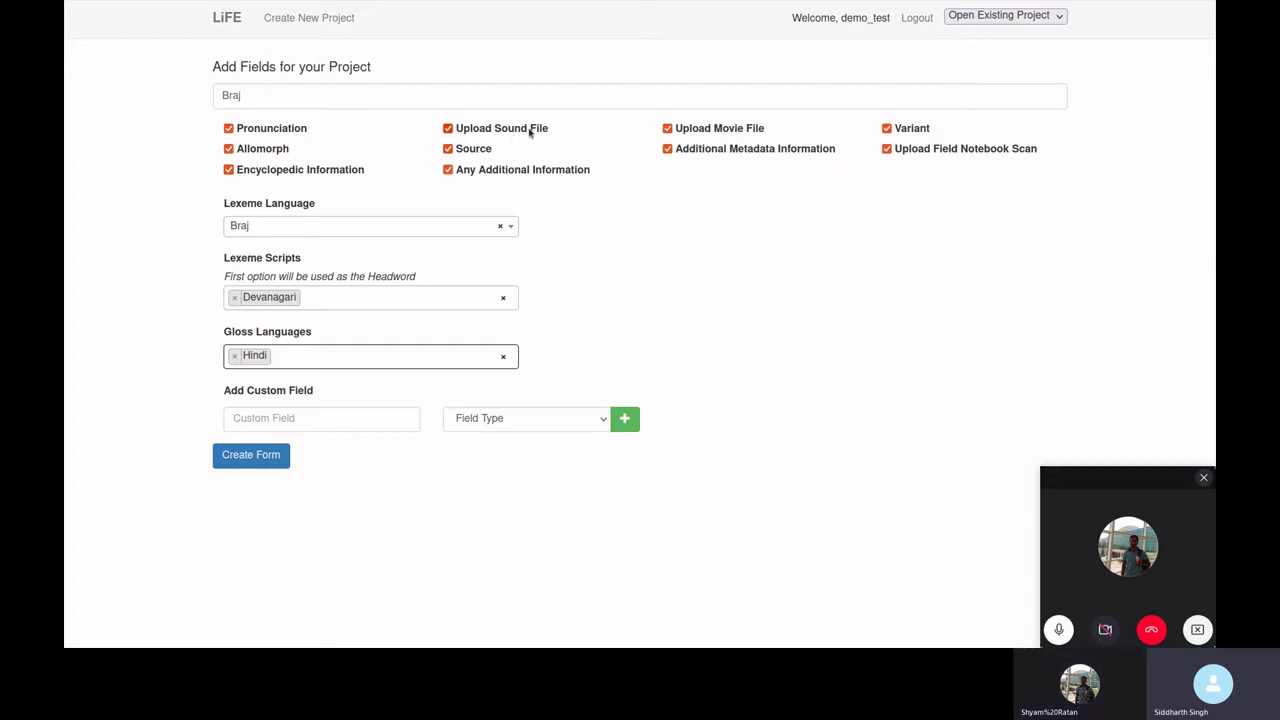
- Toggle the sound file field off and on, add and remove a custom field row, and submit
{"action": "left_click", "coordinate": [448, 129]}
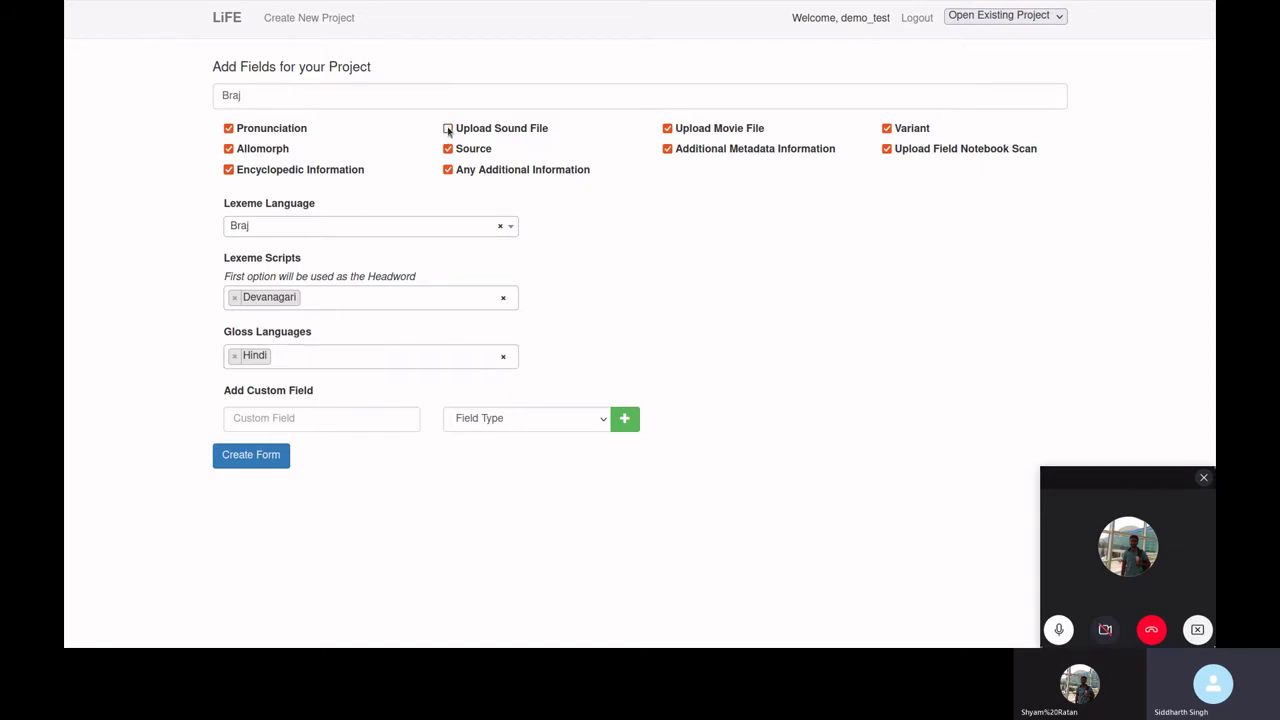
{"action": "left_click", "coordinate": [448, 129]}
{"action": "left_click", "coordinate": [383, 415]}
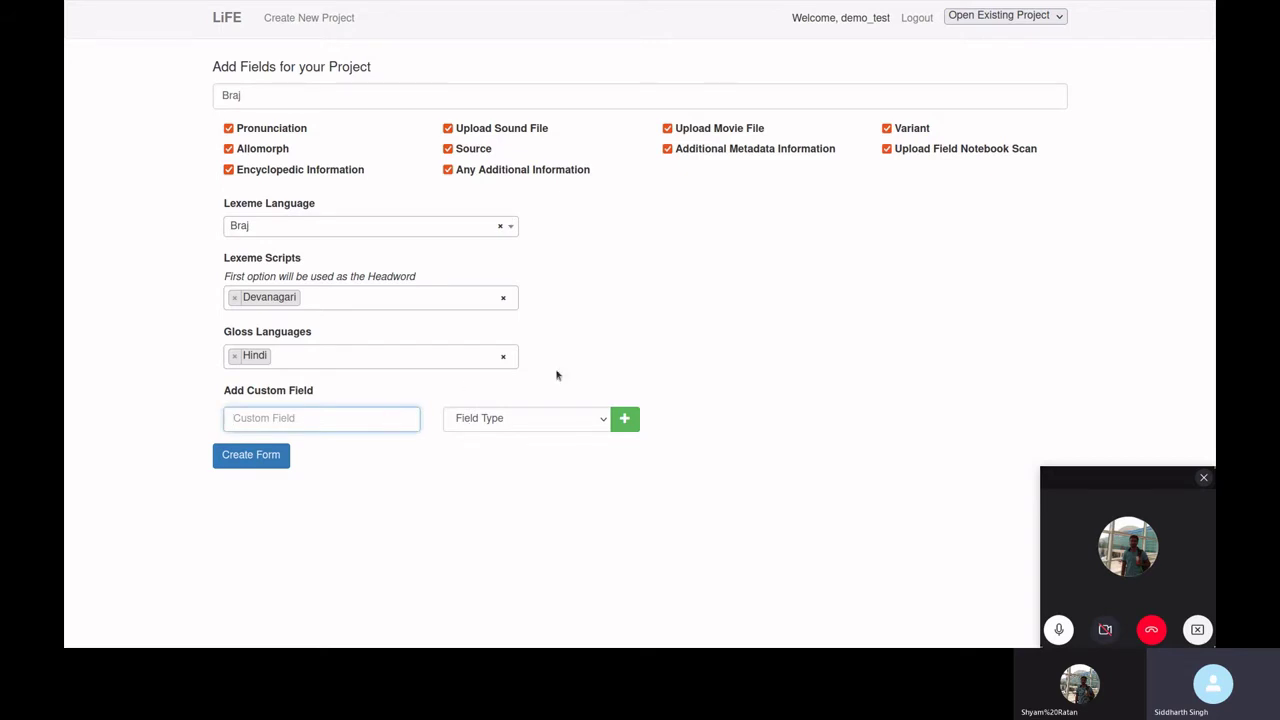
{"action": "left_click", "coordinate": [503, 421]}
{"action": "left_click", "coordinate": [657, 408]}
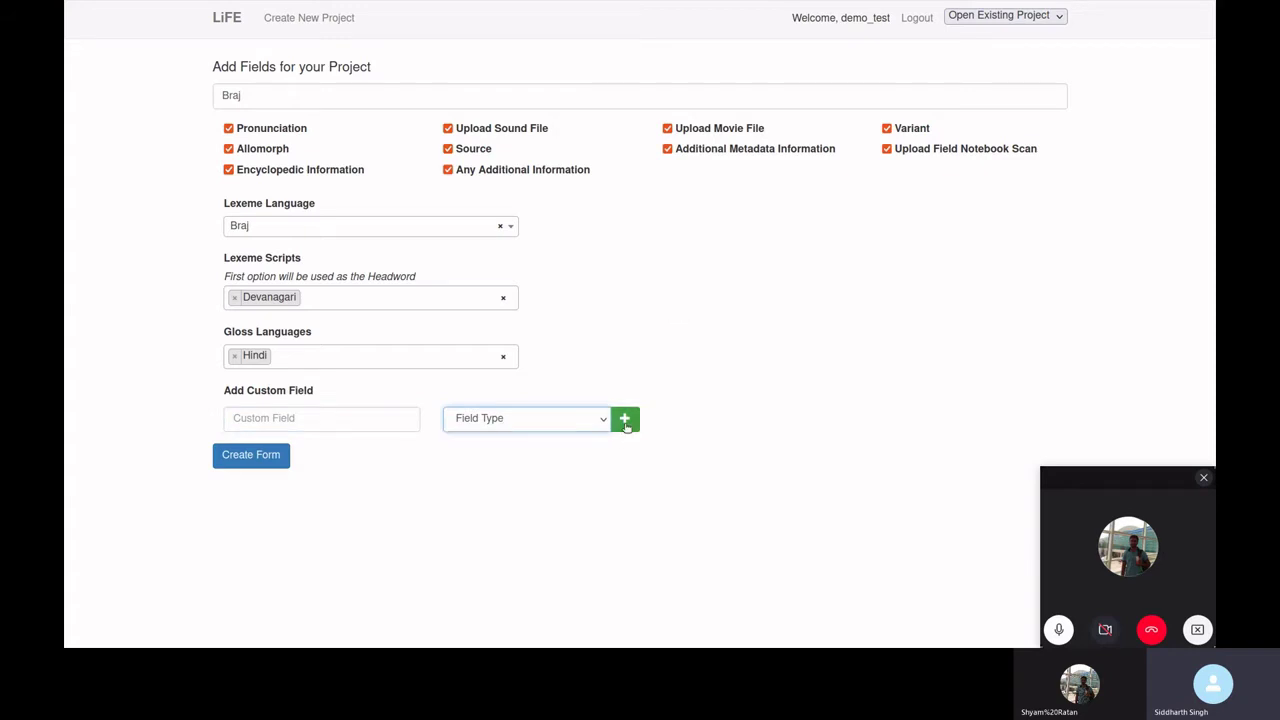
{"action": "left_click", "coordinate": [625, 418]}
{"action": "left_click", "coordinate": [625, 455]}
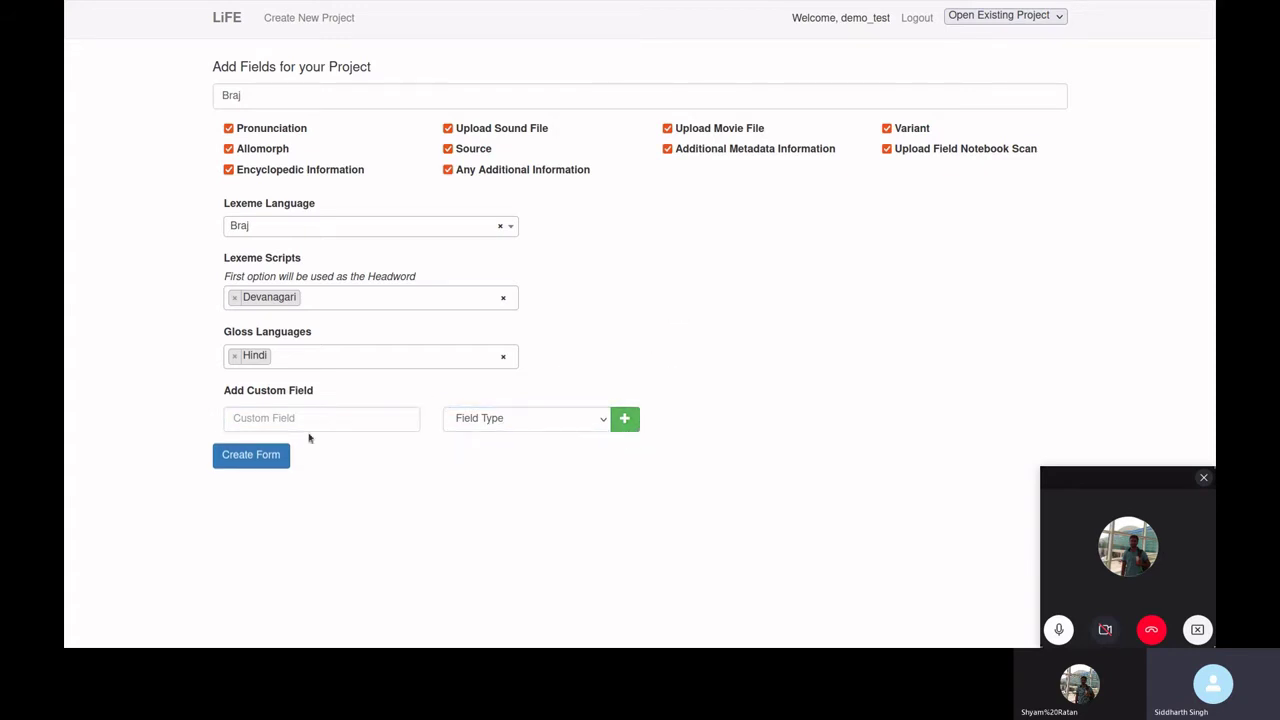
{"action": "left_click", "coordinate": [259, 463]}
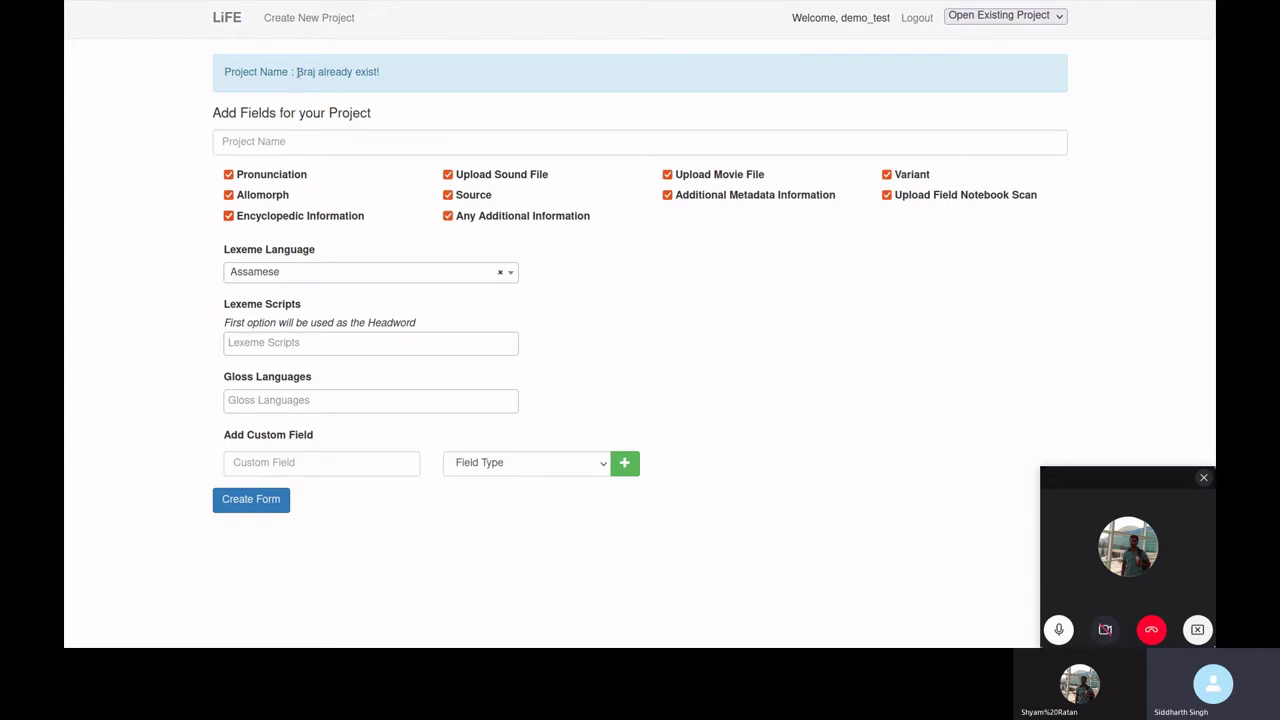
- Name the project Braj_123 with Braj lexemes, Devanagari script and Hindi glosses, and create its form
{"action": "left_click_drag", "start_coordinate": [297, 72], "coordinate": [394, 82]}
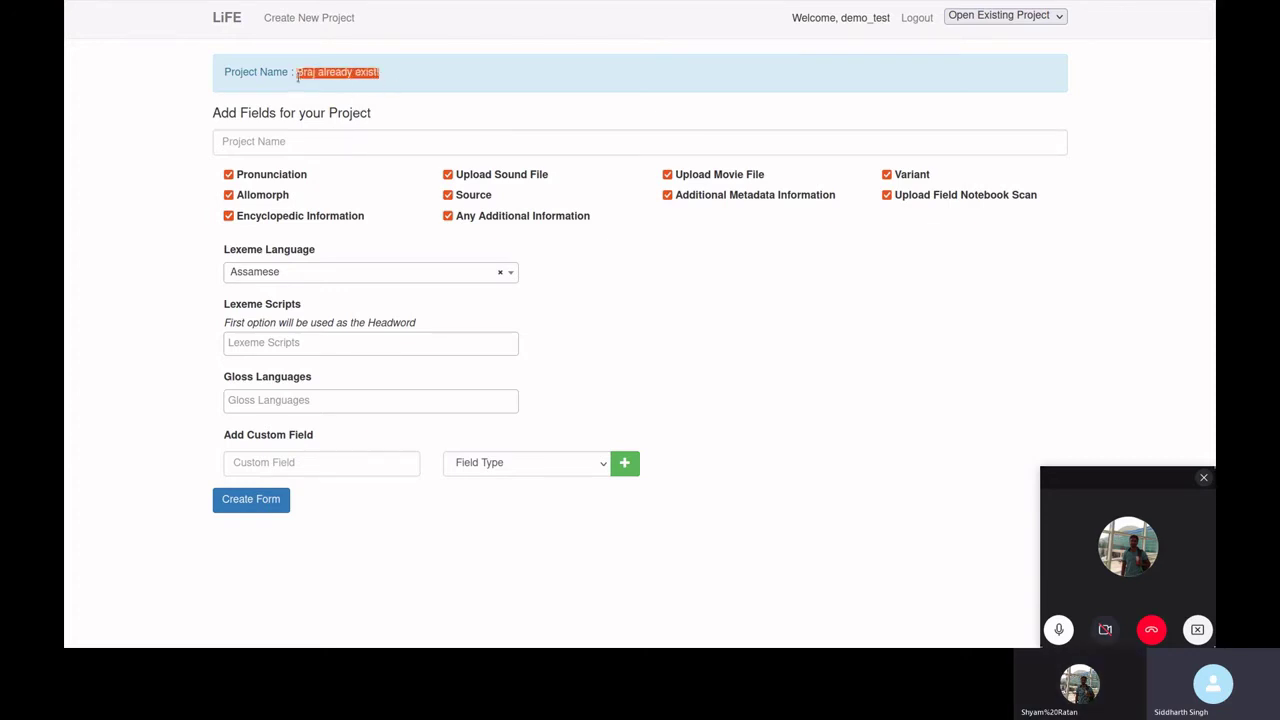
{"action": "left_click", "coordinate": [338, 142]}
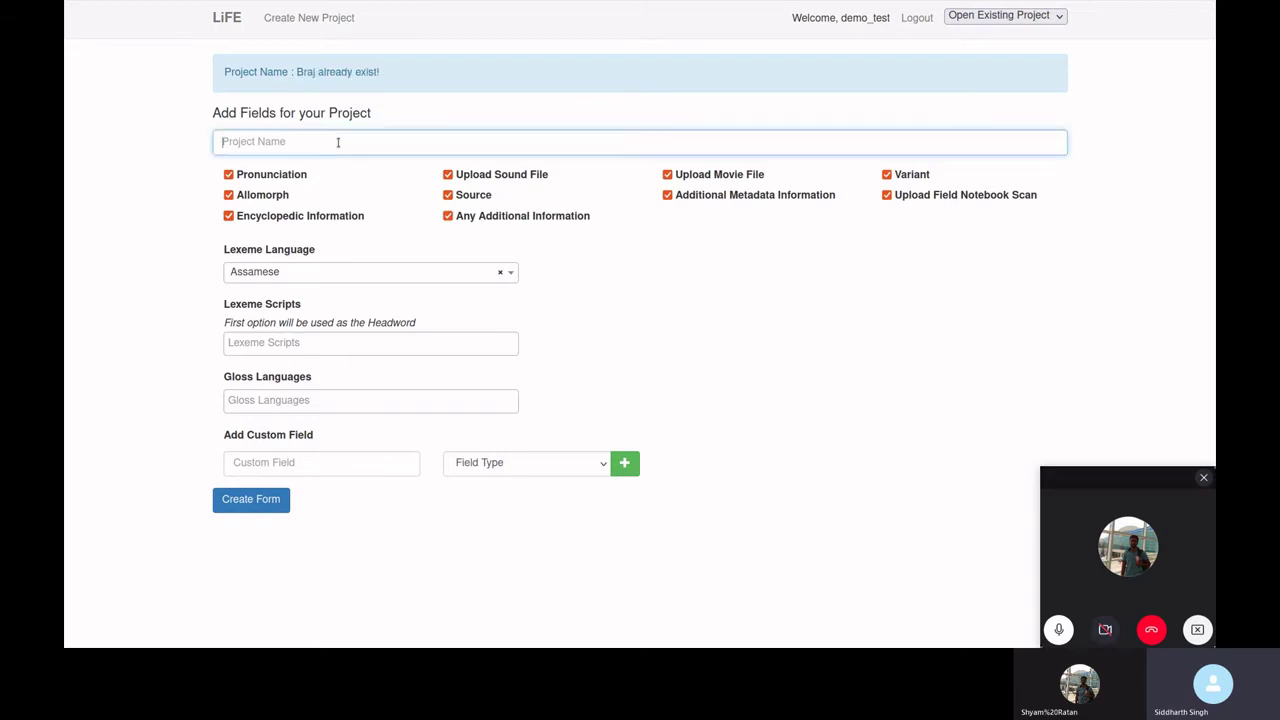
{"action": "type", "text": "Br"}
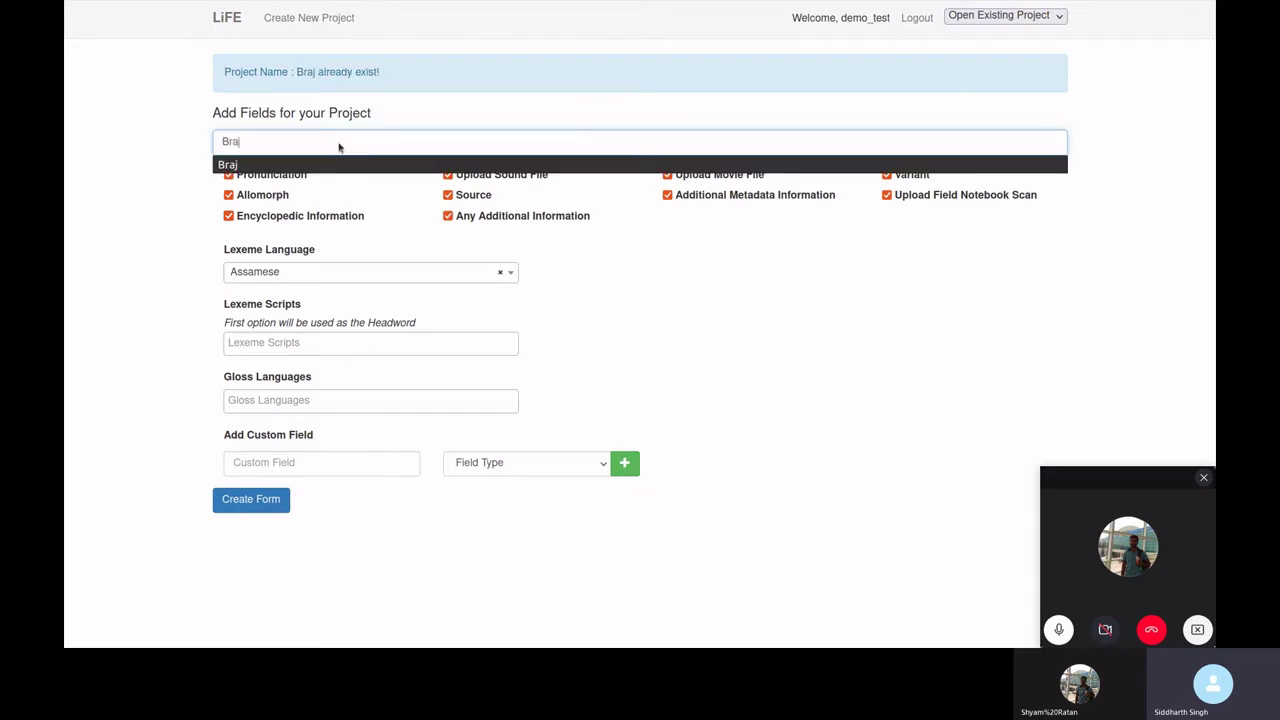
{"action": "type", "text": "aj_123"}
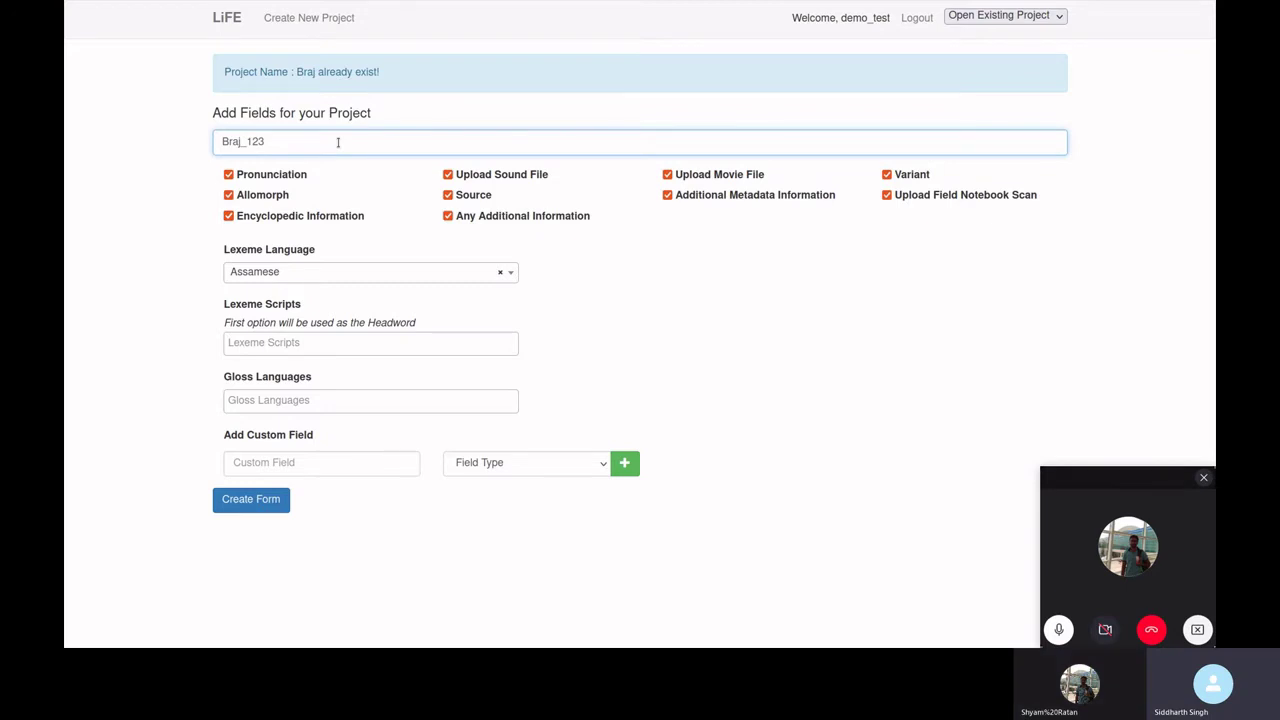
{"action": "left_click", "coordinate": [316, 270]}
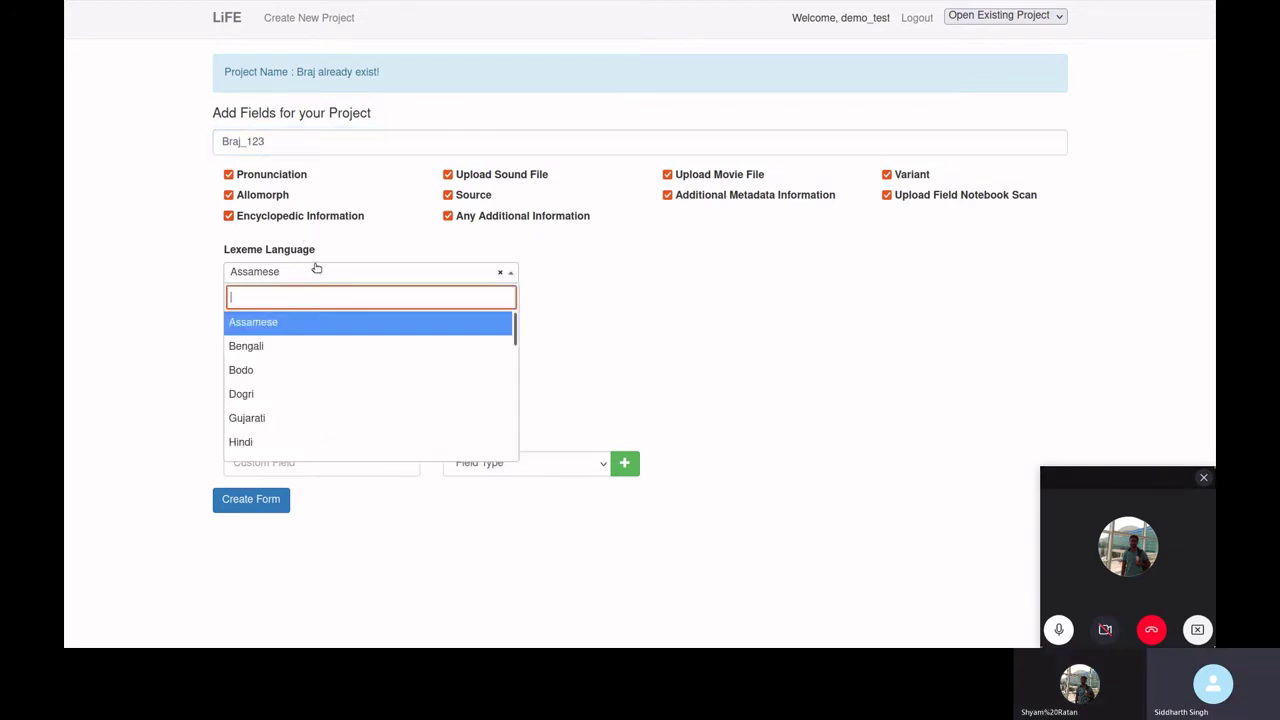
{"action": "type", "text": "Braj"}
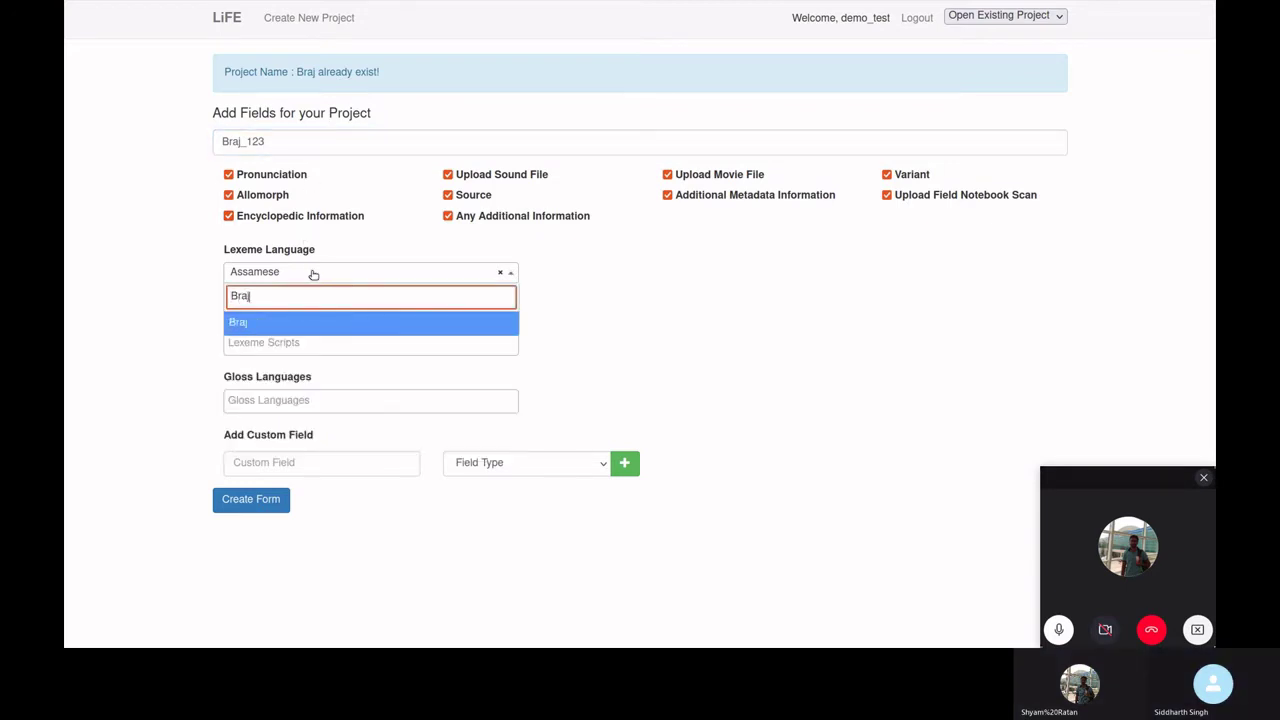
{"action": "left_click", "coordinate": [295, 323]}
{"action": "left_click", "coordinate": [280, 340]}
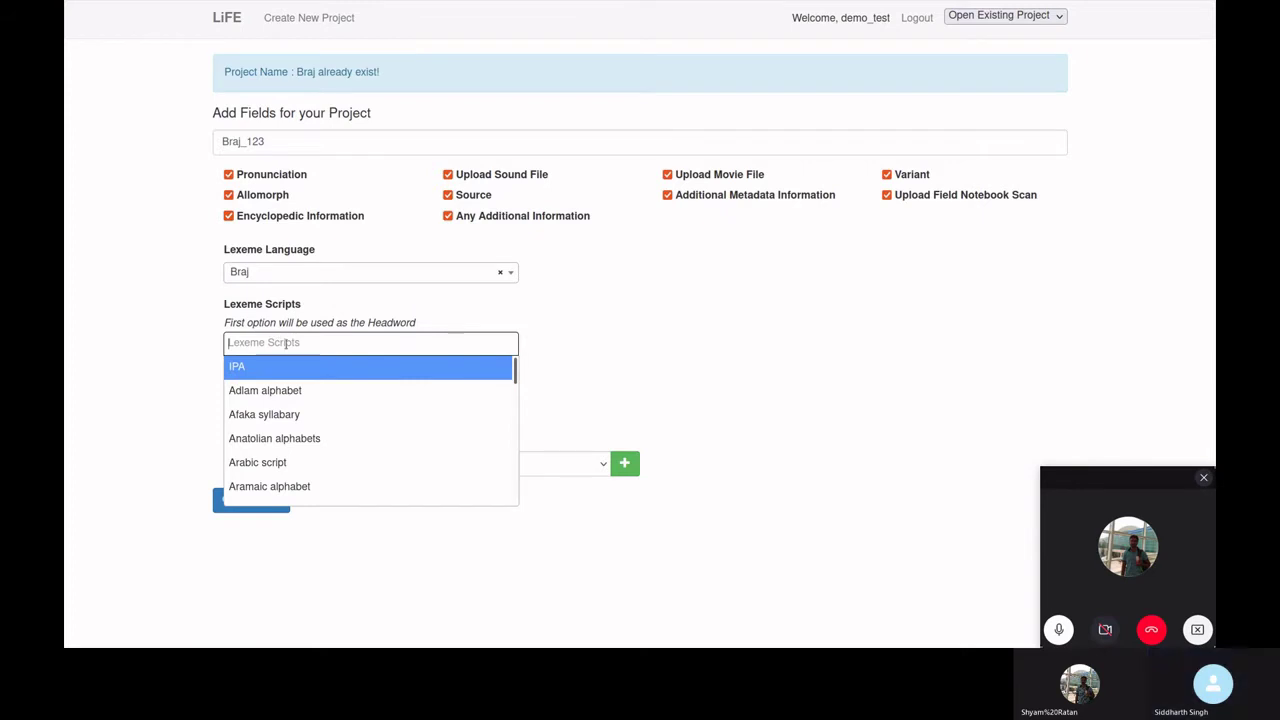
{"action": "type", "text": "Deva"}
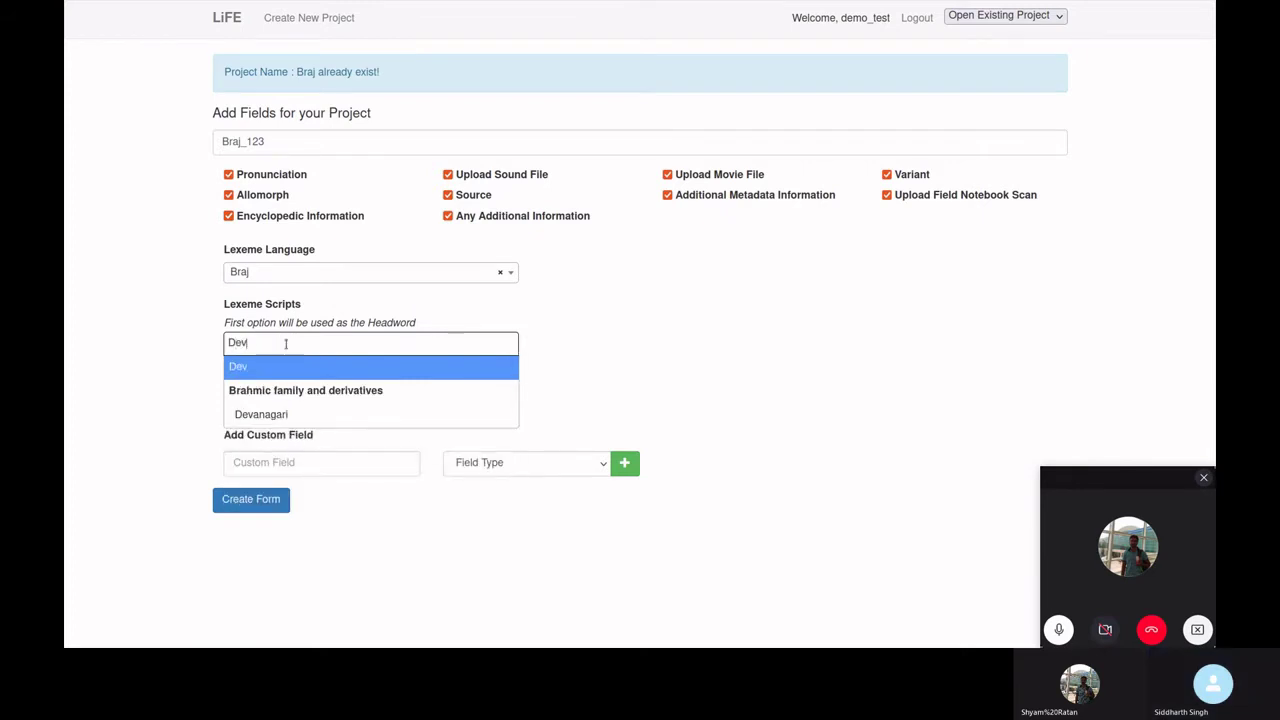
{"action": "left_click", "coordinate": [281, 413]}
{"action": "left_click", "coordinate": [296, 400]}
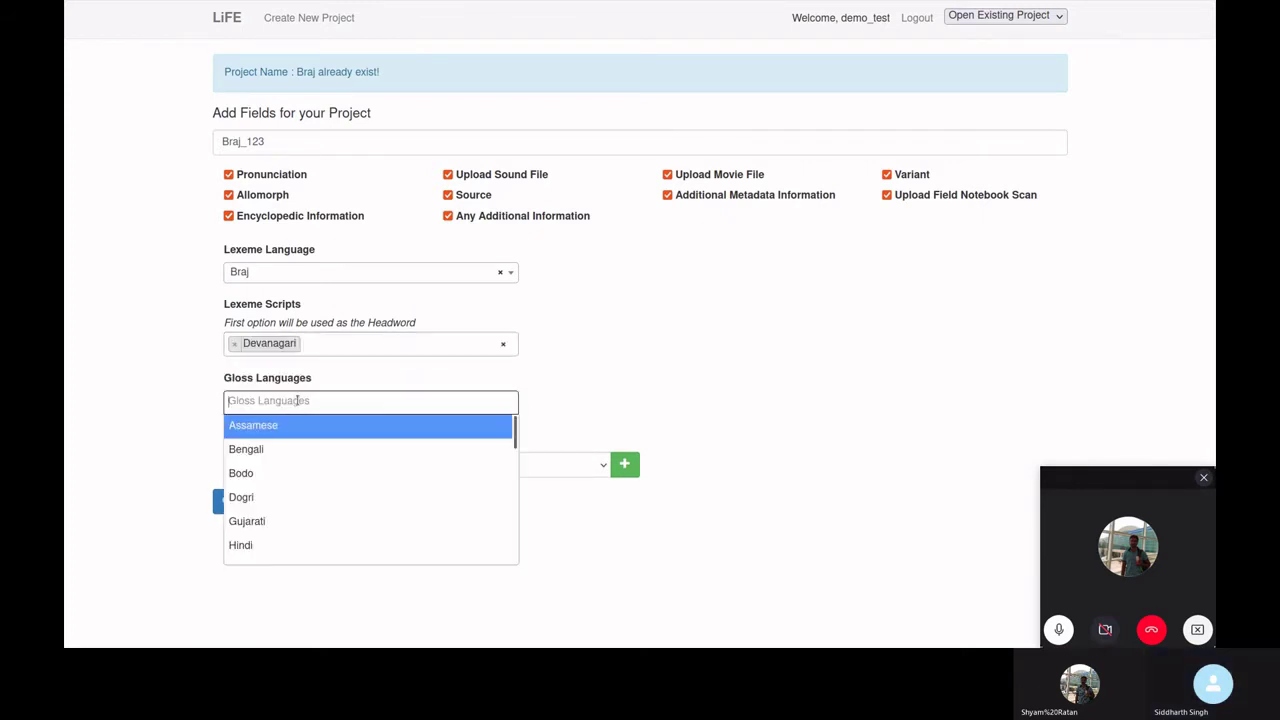
{"action": "type", "text": "Hin"}
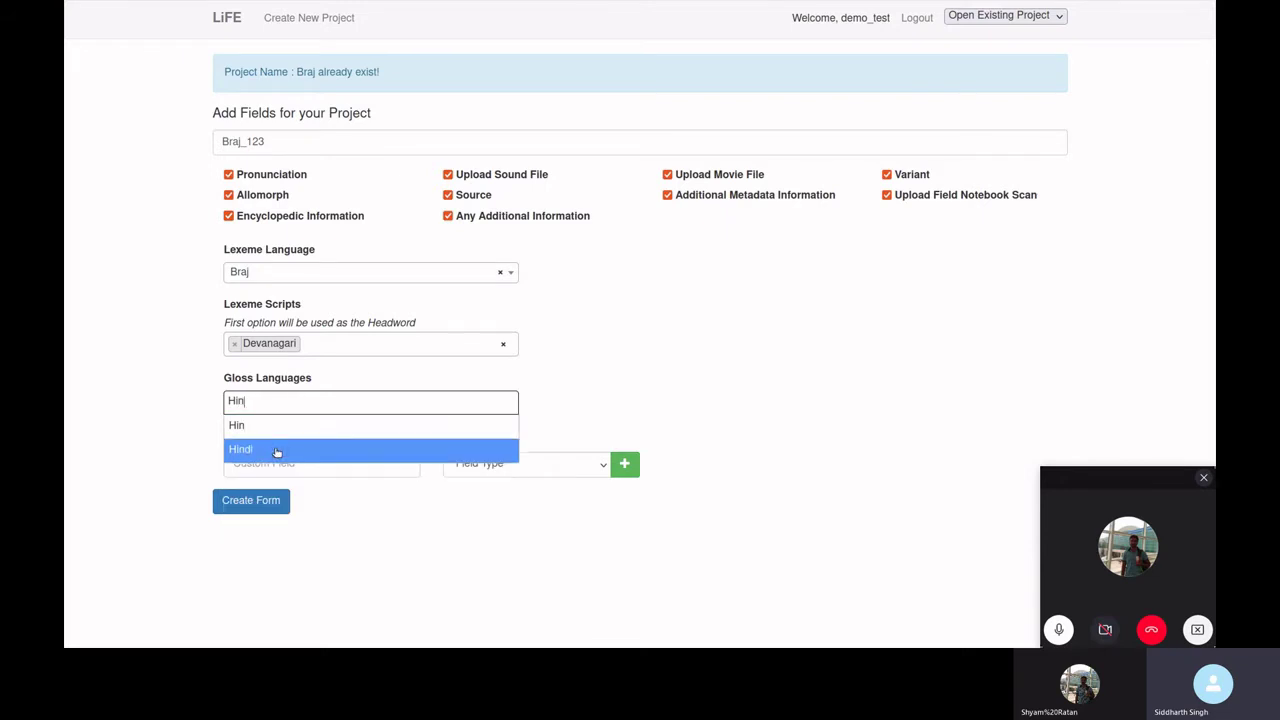
{"action": "left_click", "coordinate": [275, 449]}
{"action": "left_click", "coordinate": [259, 500]}
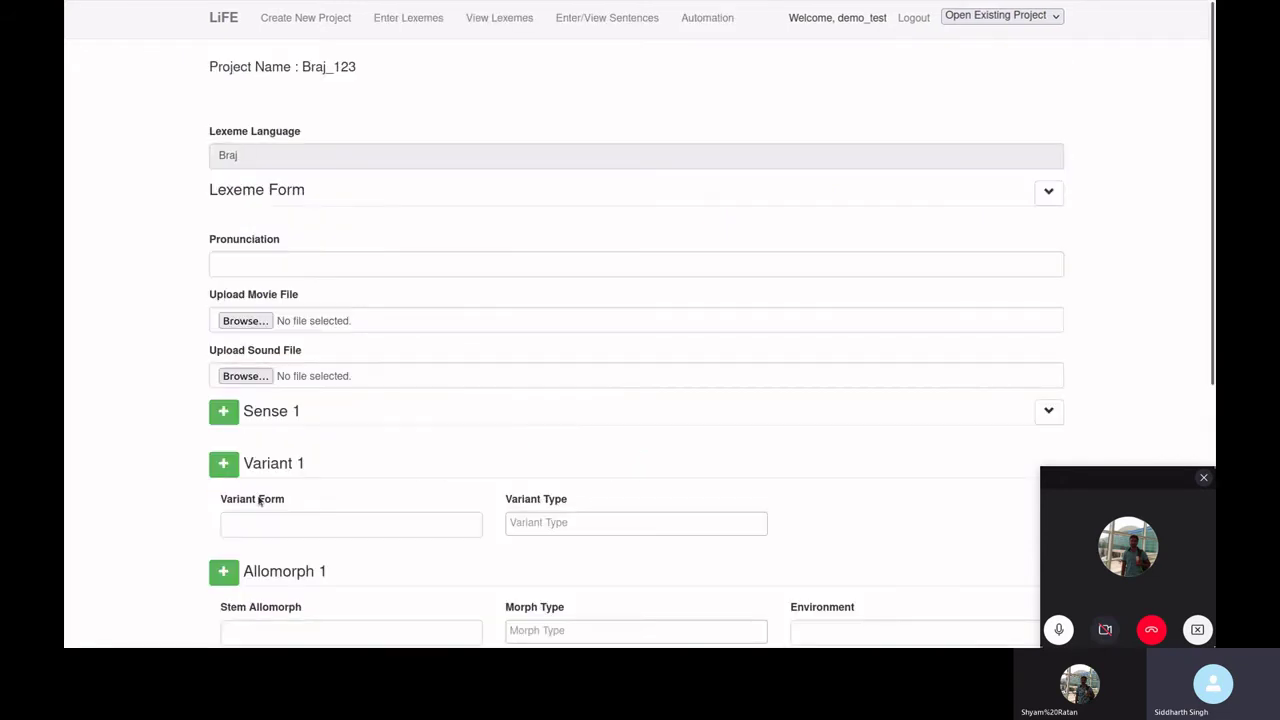
- Enter headword अच्छा and pronunciation /gud / from the autocomplete suggestions
{"action": "left_click_drag", "start_coordinate": [224, 72], "coordinate": [374, 71]}
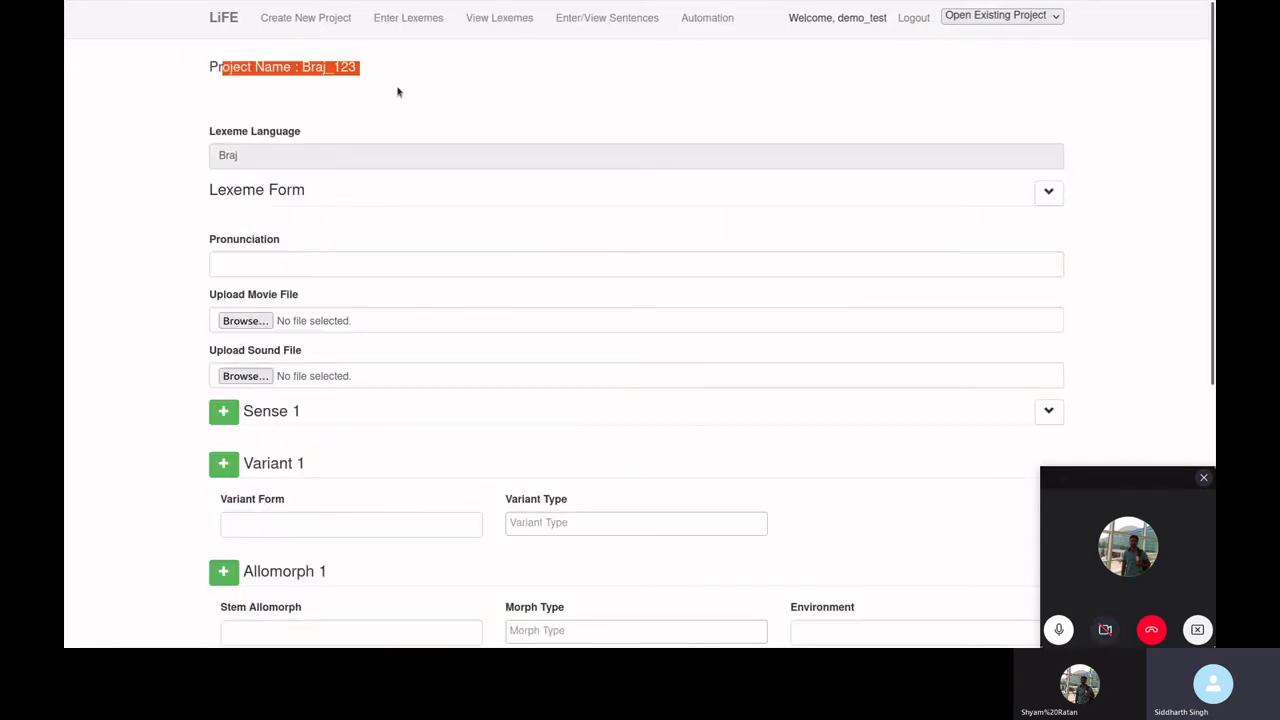
{"action": "left_click", "coordinate": [360, 86]}
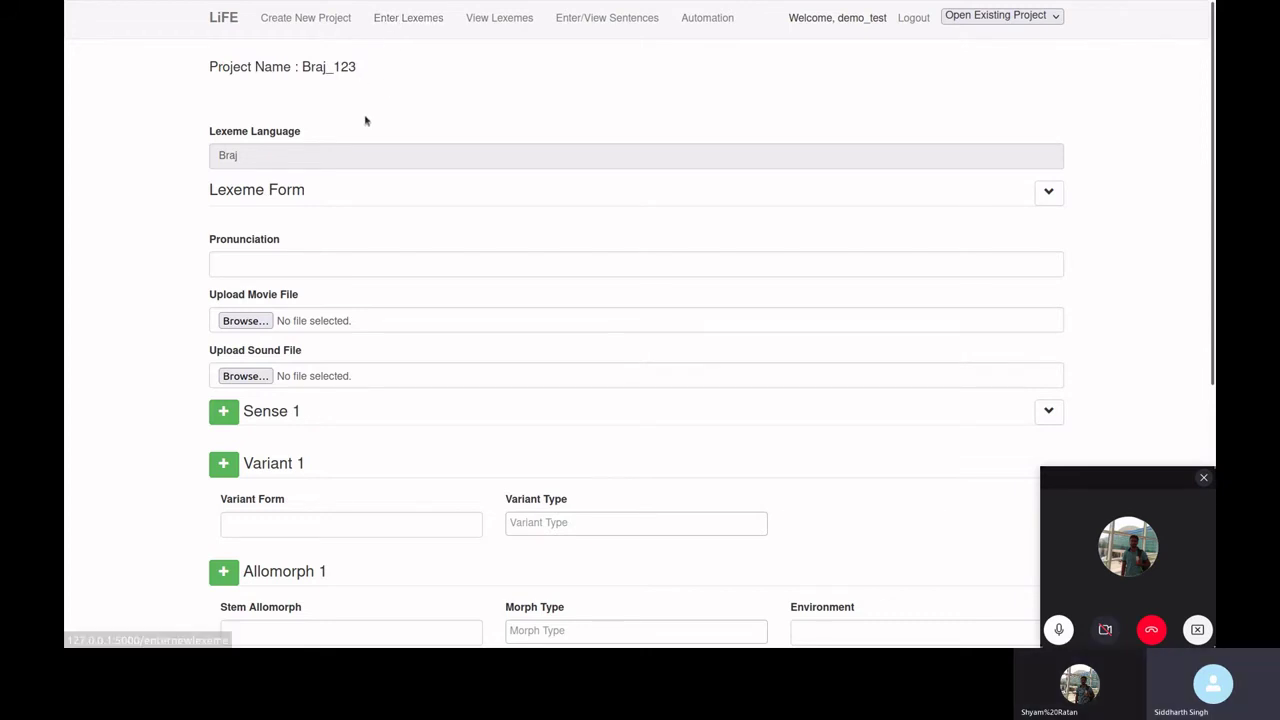
{"action": "scroll", "coordinate": [358, 123], "scroll_direction": "down", "scroll_amount": 2}
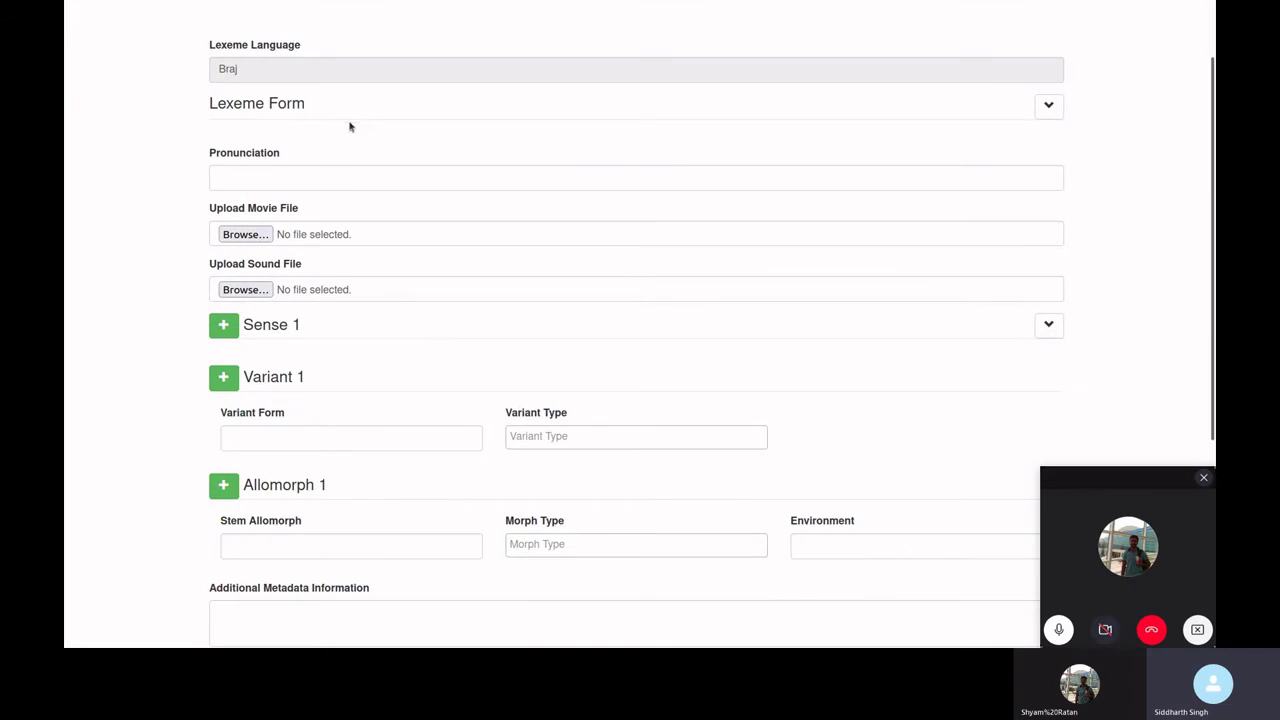
{"action": "left_click", "coordinate": [1050, 107]}
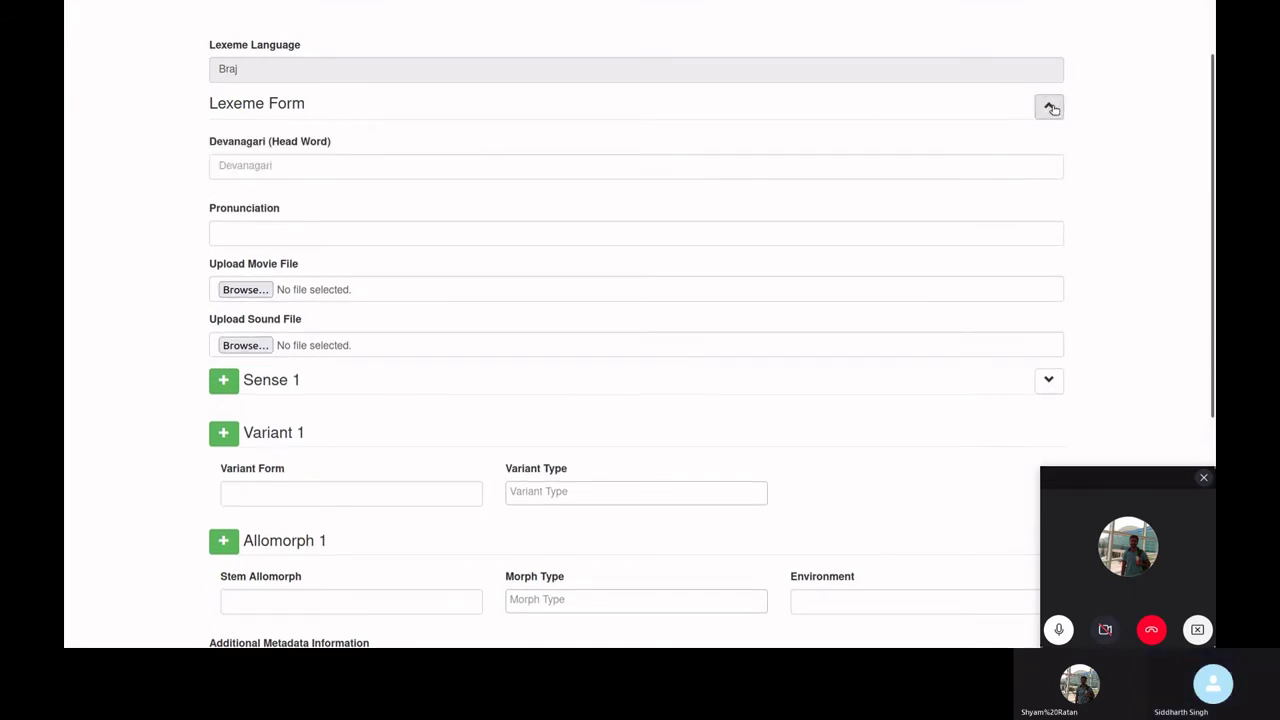
{"action": "left_click", "coordinate": [577, 169]}
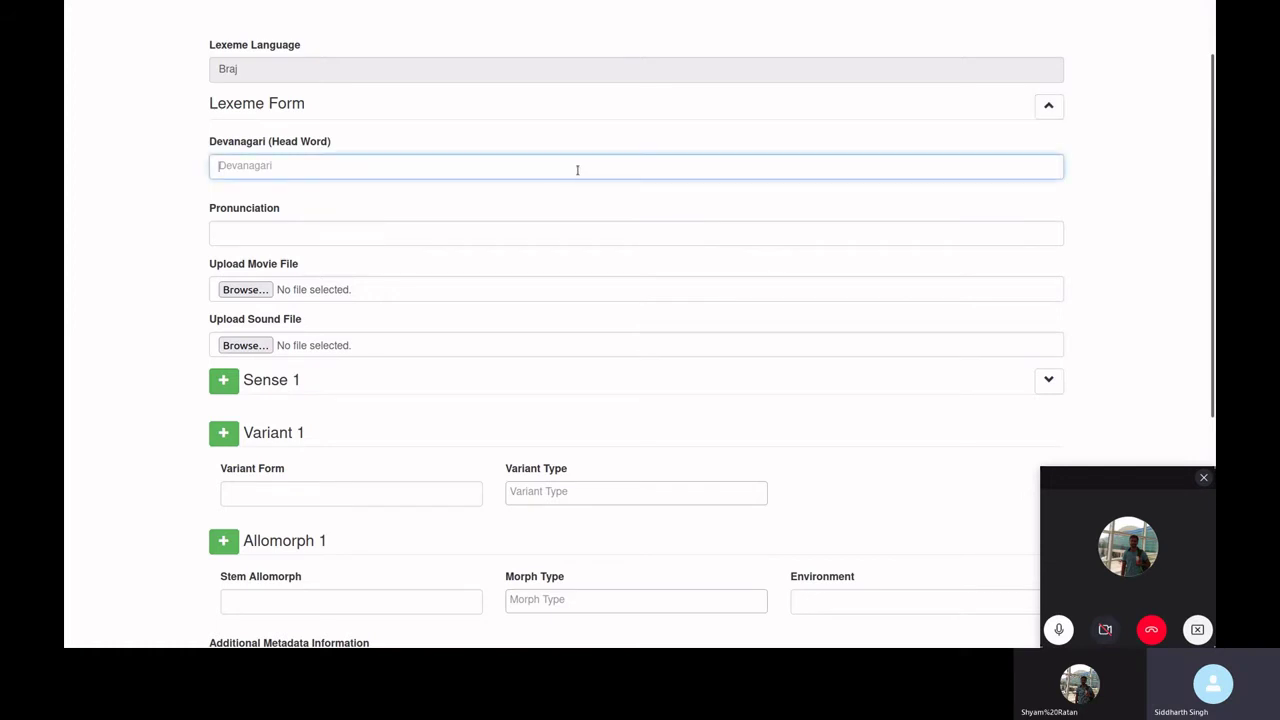
{"action": "left_click", "coordinate": [577, 170]}
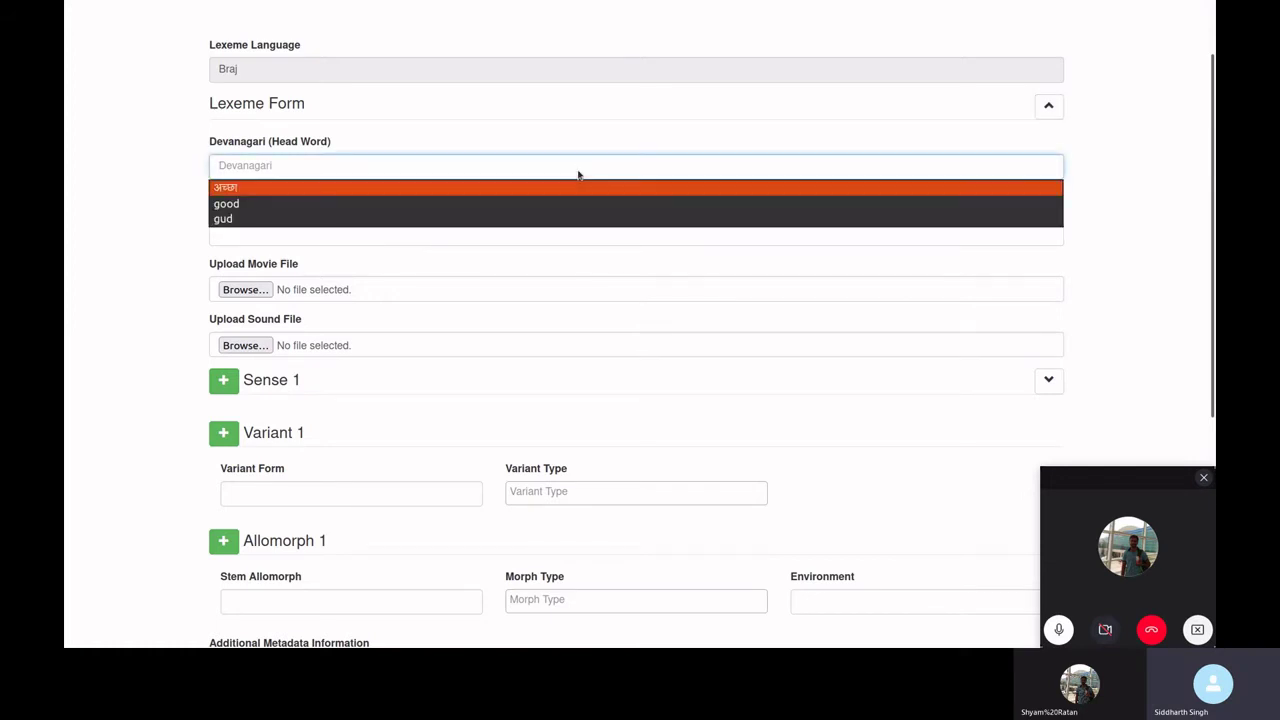
{"action": "key", "text": "Return"}
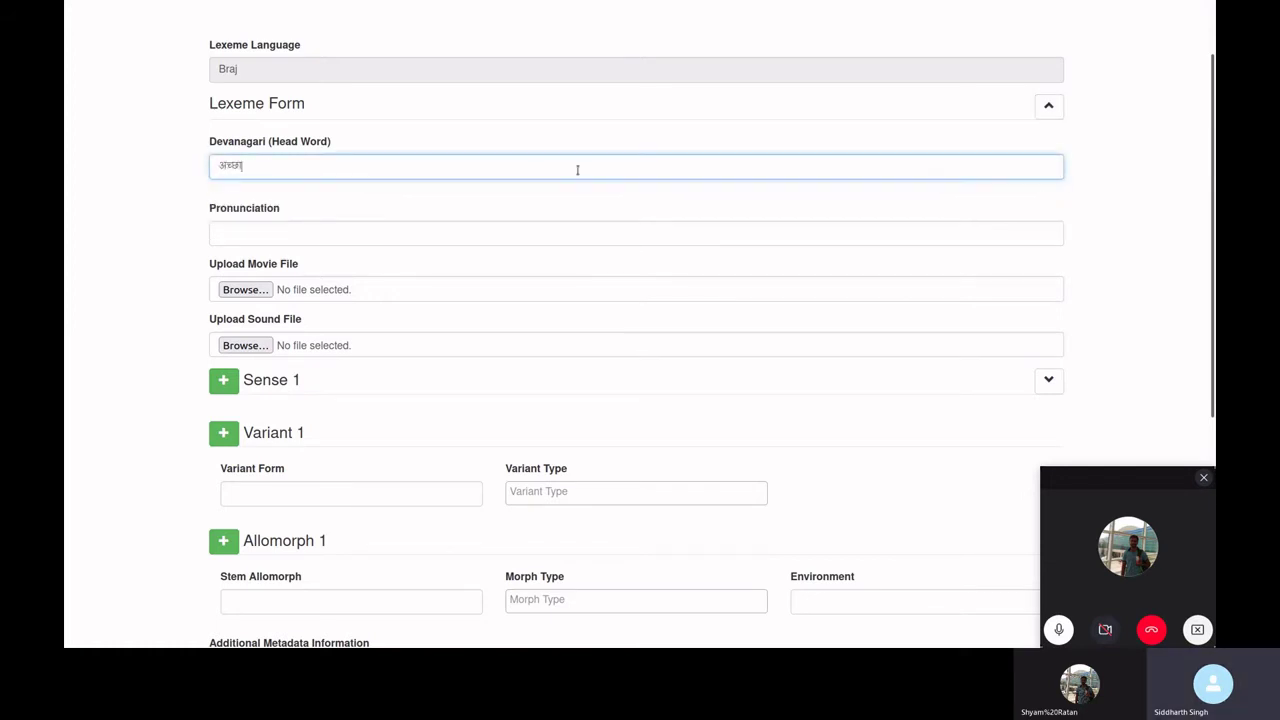
{"action": "left_click", "coordinate": [425, 236]}
{"action": "left_click", "coordinate": [425, 236]}
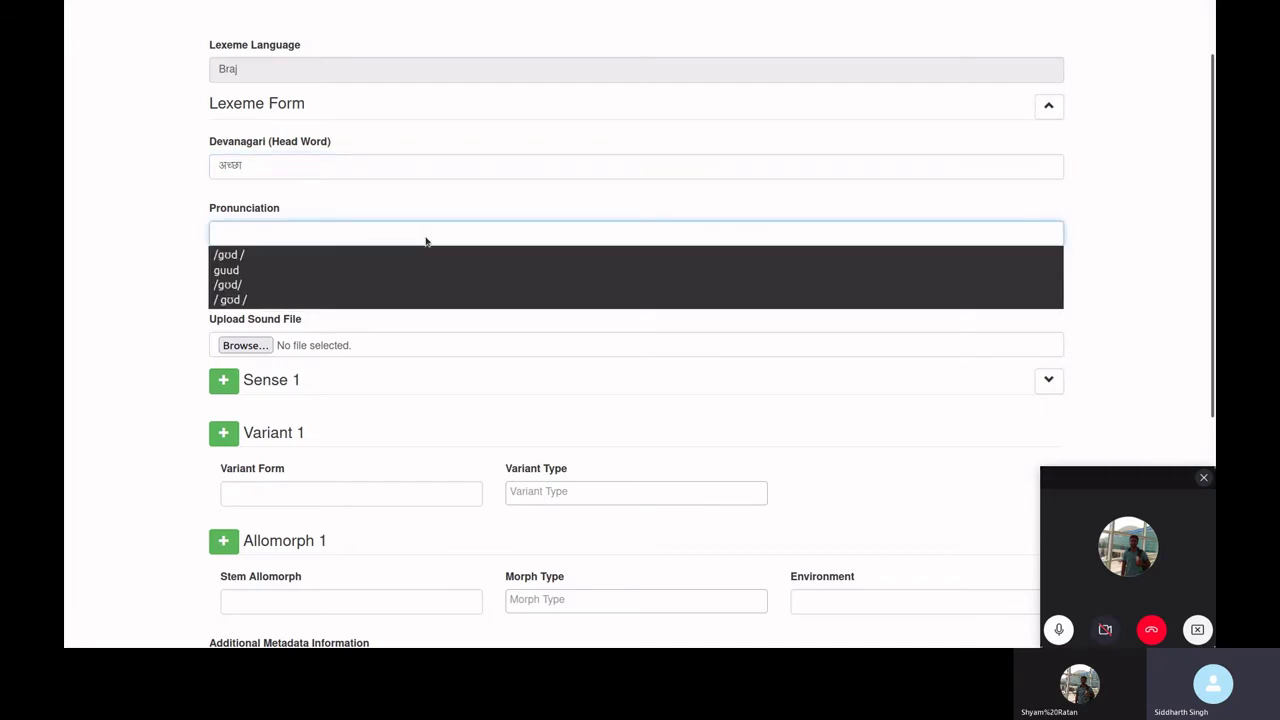
{"action": "key", "text": "Down"}
{"action": "key", "text": "Return"}
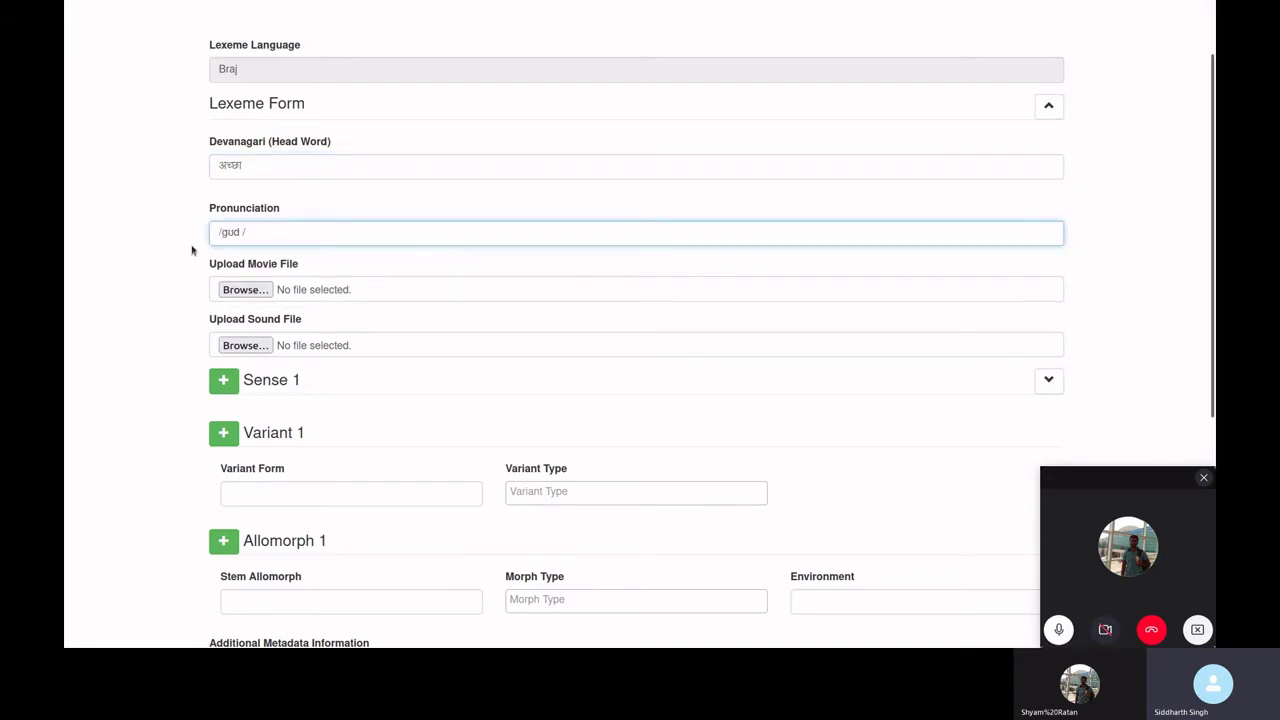
- Attach 12_ahu.wav as the lexeme's sound file
{"action": "scroll", "coordinate": [192, 250], "scroll_direction": "down", "scroll_amount": 3}
{"action": "left_click", "coordinate": [264, 177]}
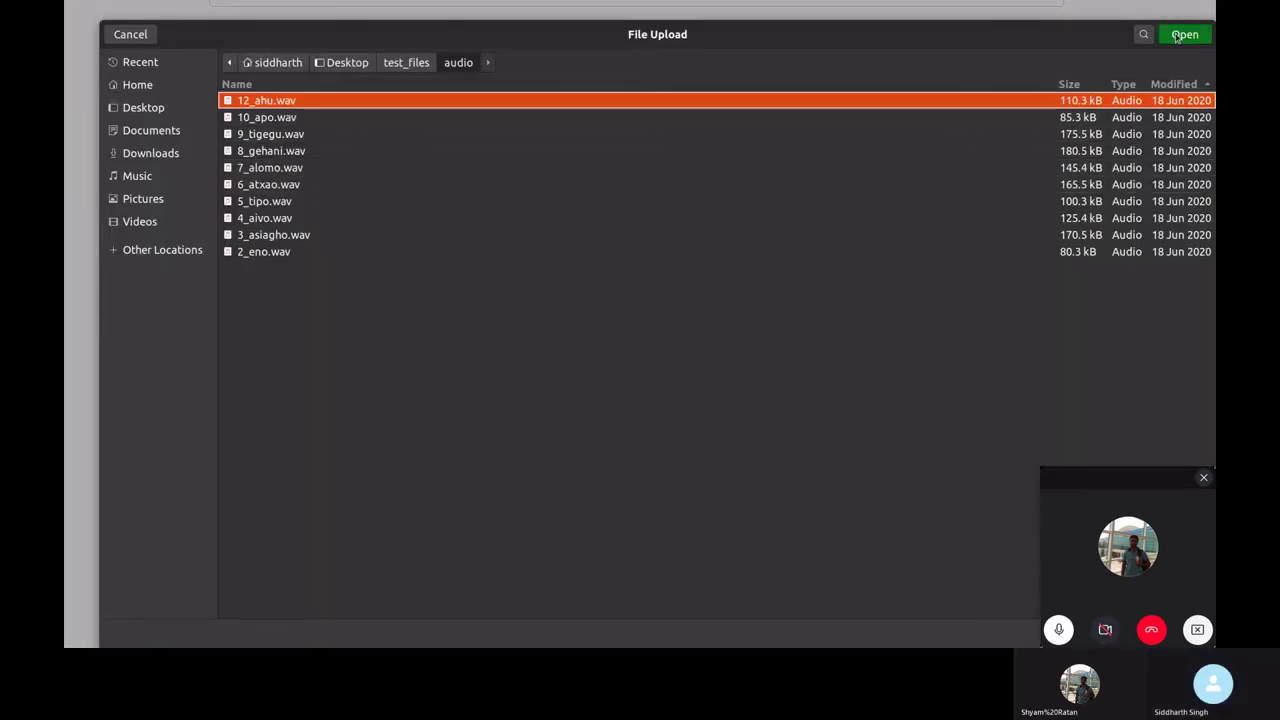
{"action": "left_click", "coordinate": [1180, 36]}
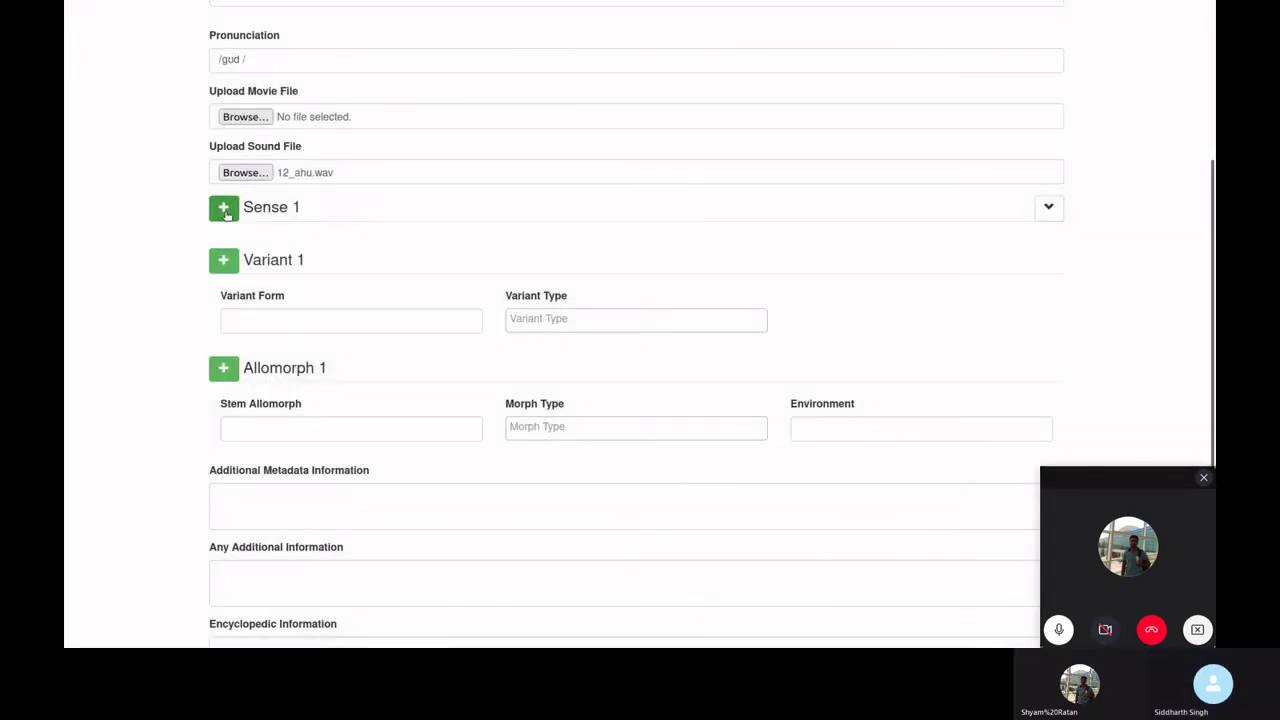
- Fill Sense 1 with Hindi gloss and definition अच्छा and English gloss and definition good
{"action": "left_click", "coordinate": [1060, 214]}
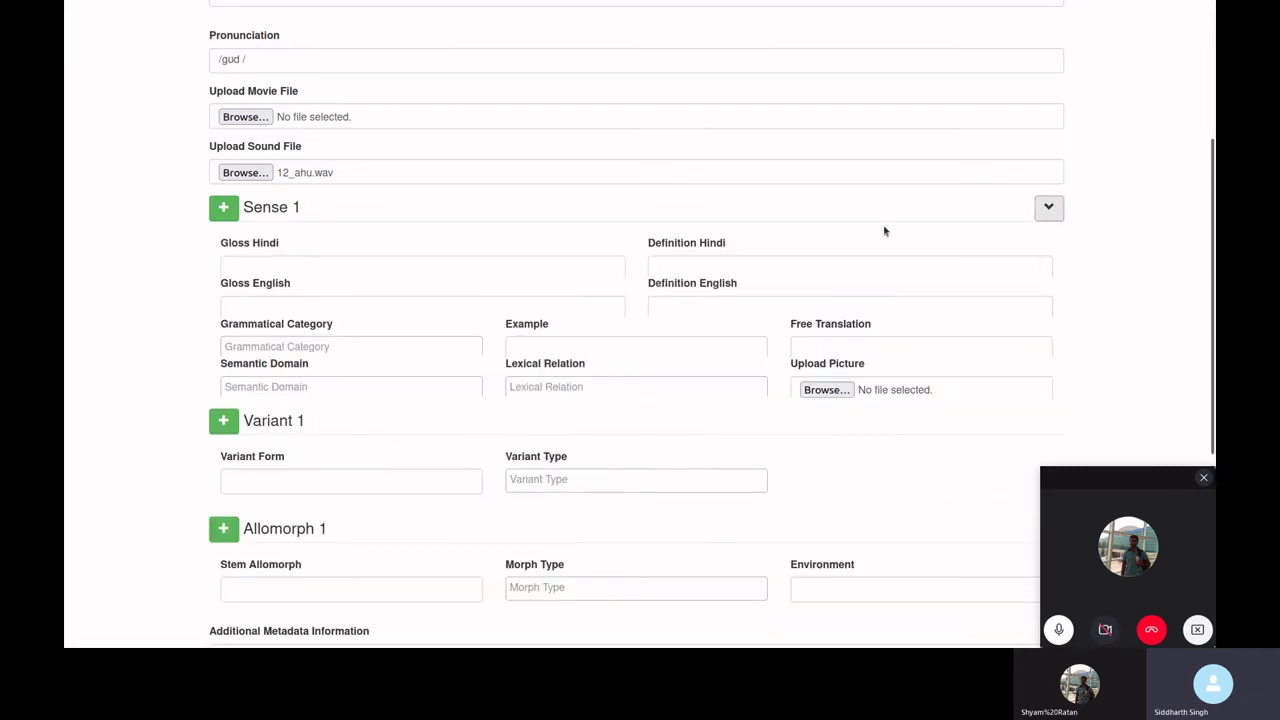
{"action": "left_click", "coordinate": [353, 267]}
{"action": "key", "text": "Down"}
{"action": "key", "text": "Down"}
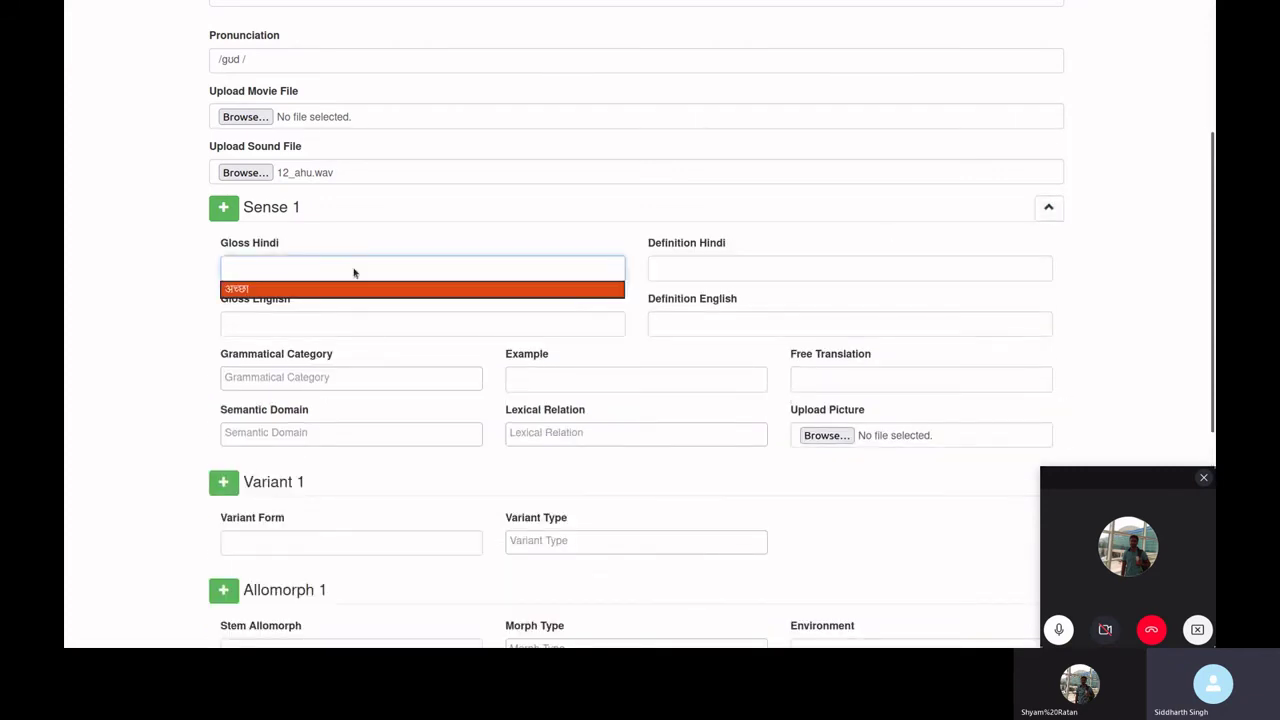
{"action": "key", "text": "Return"}
{"action": "key", "text": "Tab"}
{"action": "key", "text": "Down"}
{"action": "key", "text": "Down"}
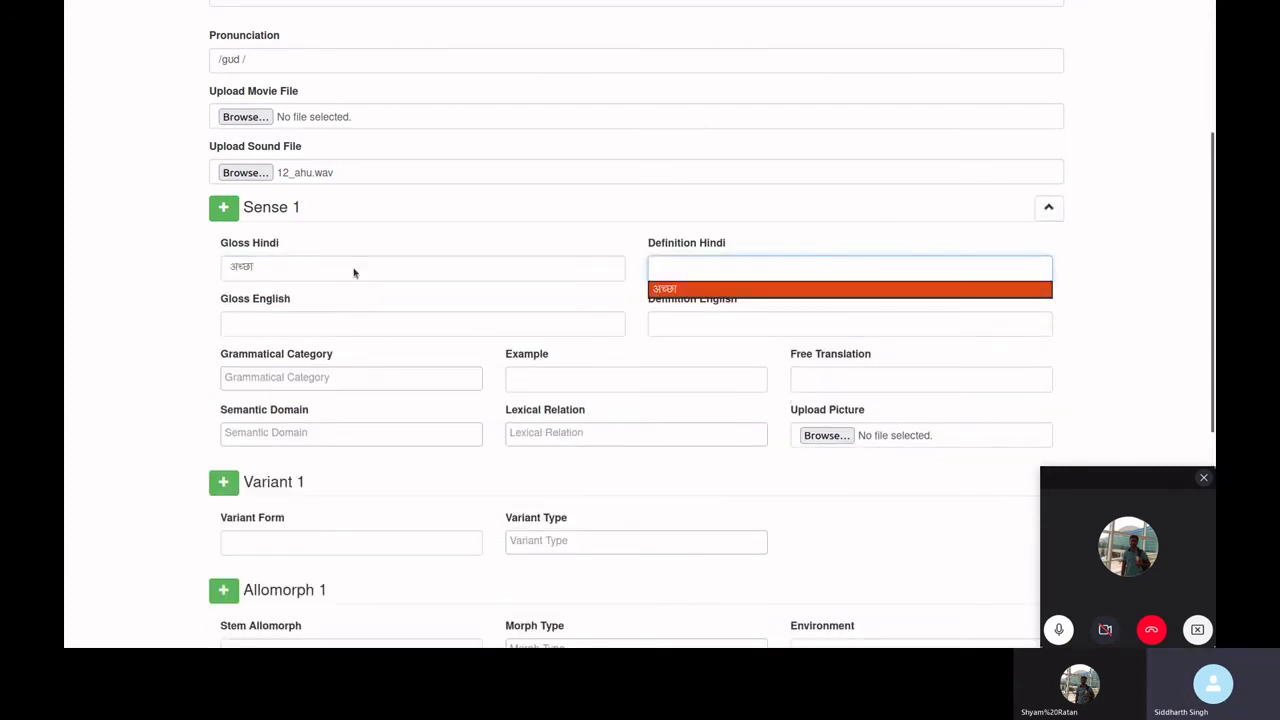
{"action": "key", "text": "Return"}
{"action": "key", "text": "Tab"}
{"action": "key", "text": "Down"}
{"action": "key", "text": "Down"}
{"action": "key", "text": "Return"}
{"action": "key", "text": "Tab"}
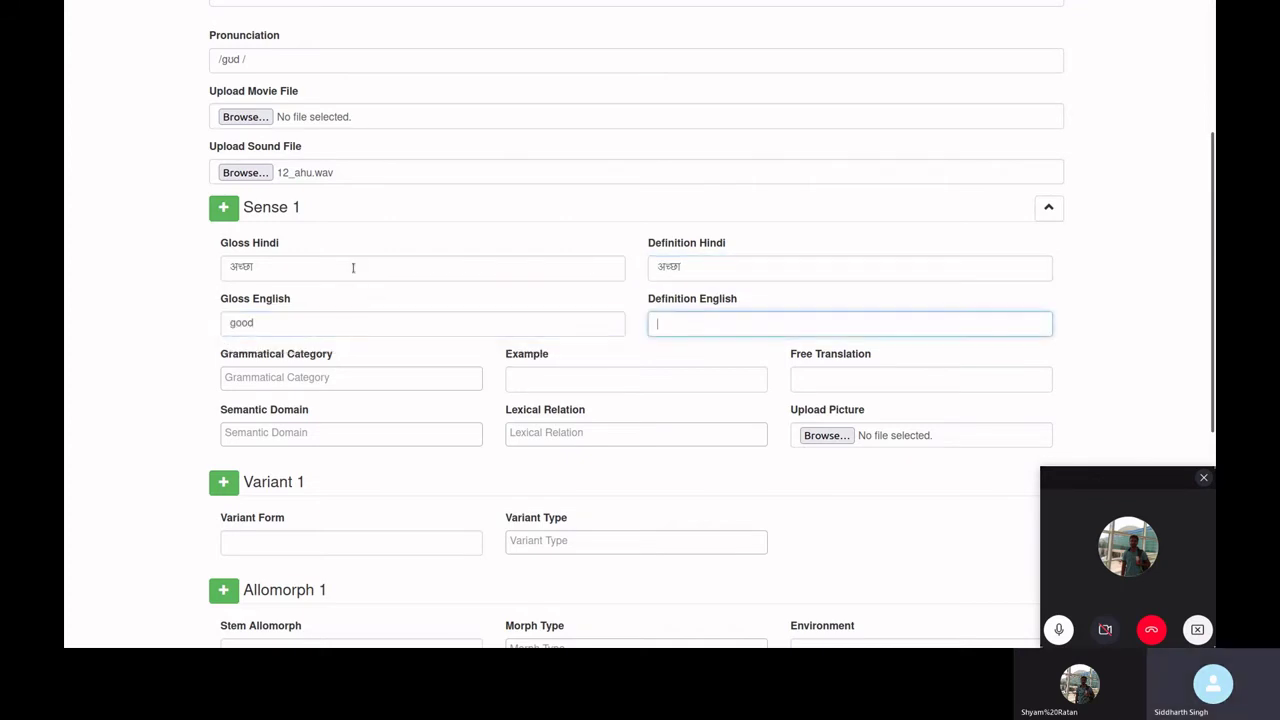
{"action": "key", "text": "Down"}
{"action": "key", "text": "Down"}
{"action": "key", "text": "Return"}
- Set the category to Adjective with example and free translation 'Ram is a good boy'
{"action": "scroll", "coordinate": [325, 301], "scroll_direction": "down", "scroll_amount": 2}
{"action": "left_click", "coordinate": [329, 291]}
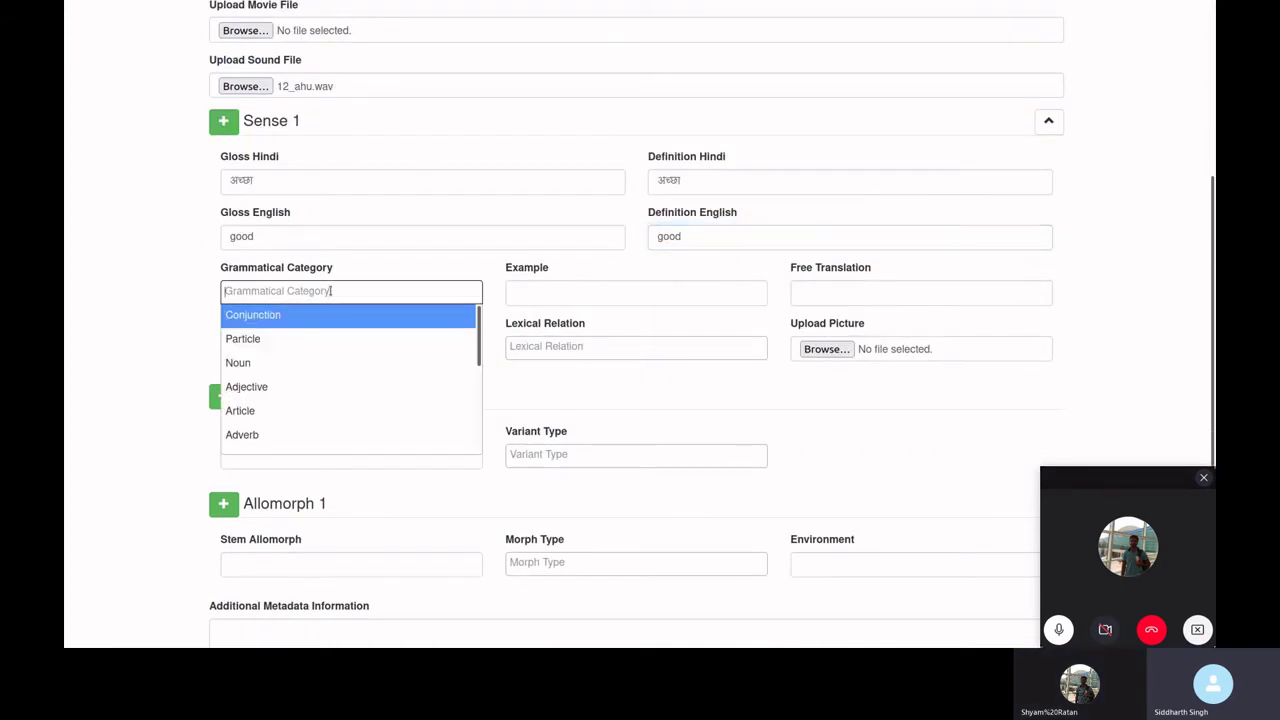
{"action": "left_click", "coordinate": [280, 384]}
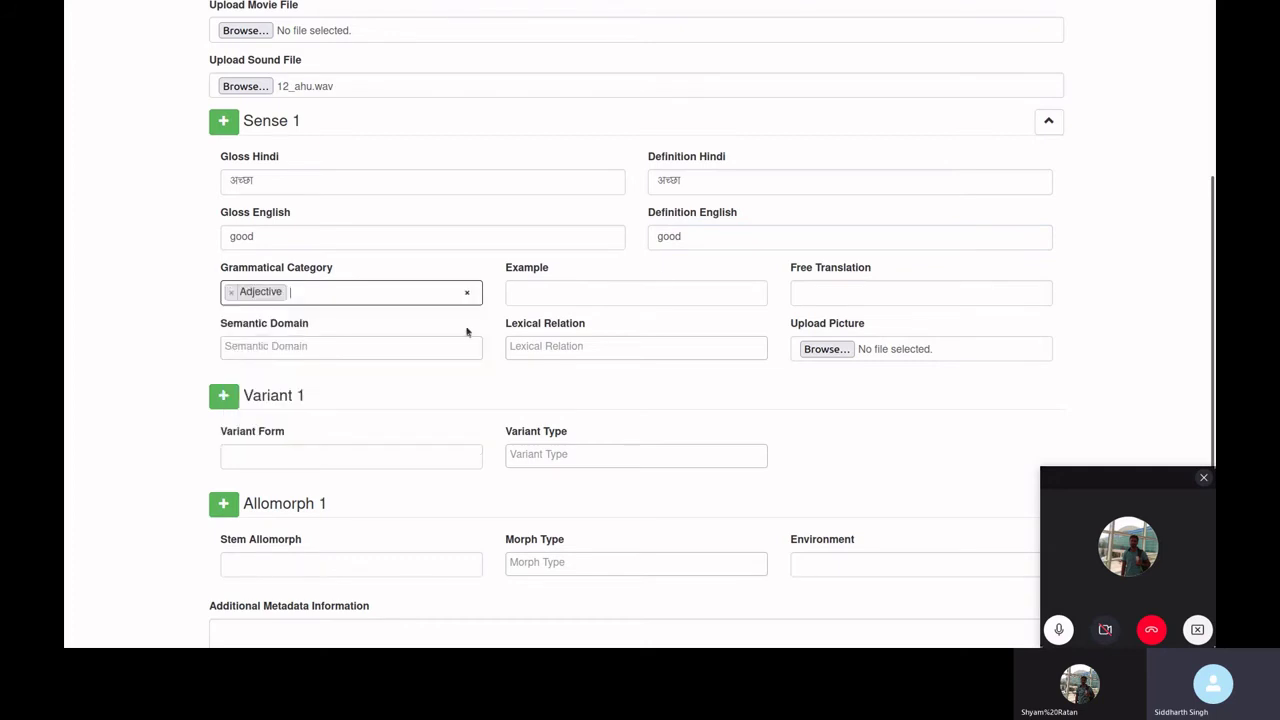
{"action": "left_click", "coordinate": [620, 292]}
{"action": "key", "text": "Down"}
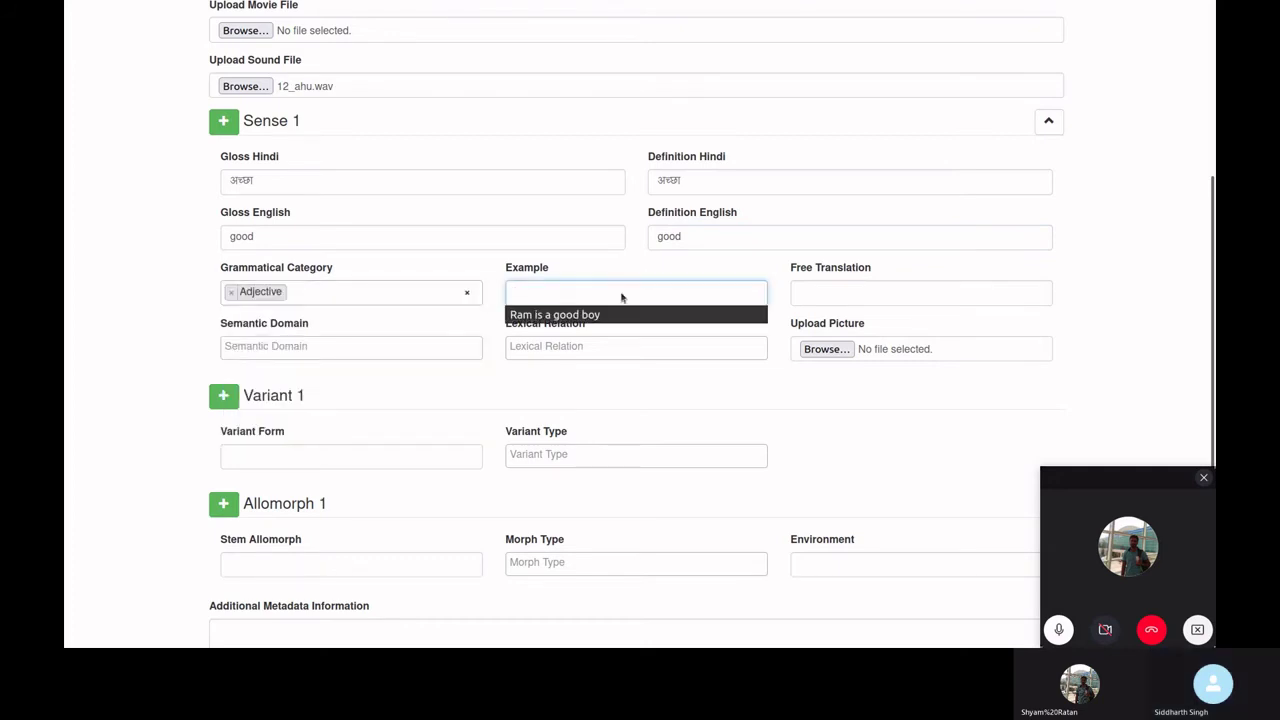
{"action": "key", "text": "Down"}
{"action": "key", "text": "Return"}
{"action": "key", "text": "Tab"}
{"action": "key", "text": "Down"}
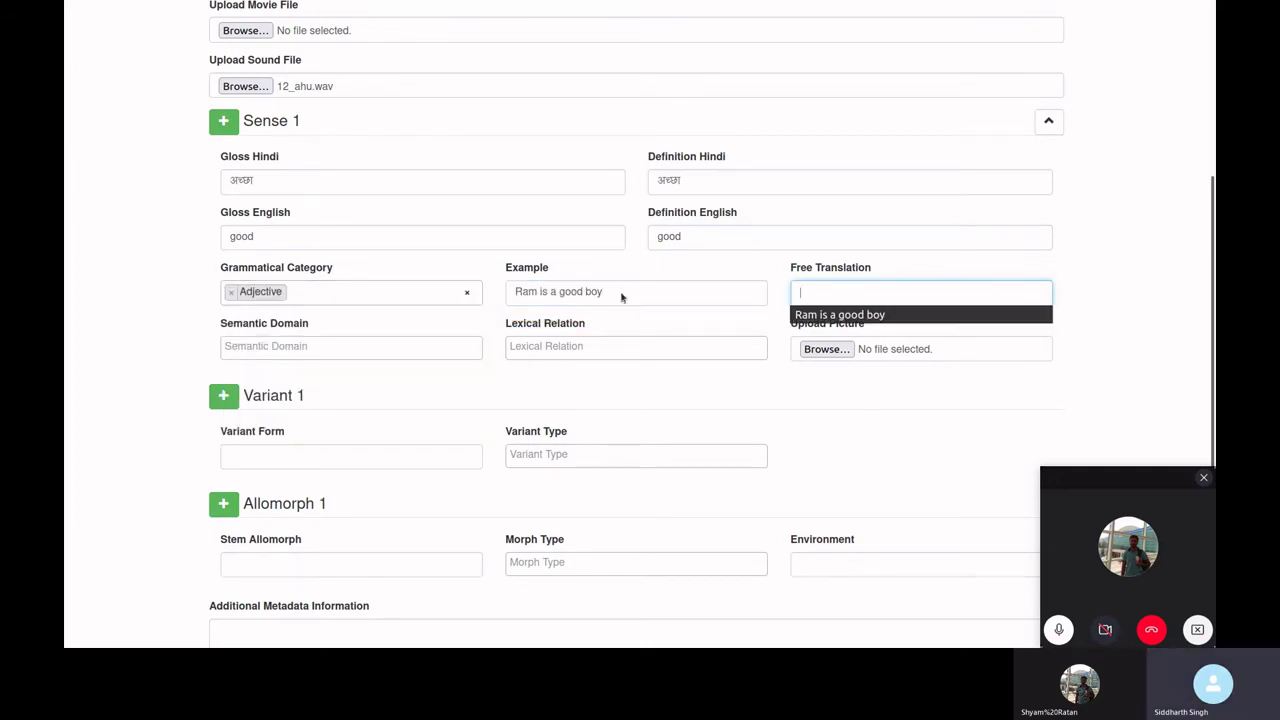
{"action": "key", "text": "Return"}
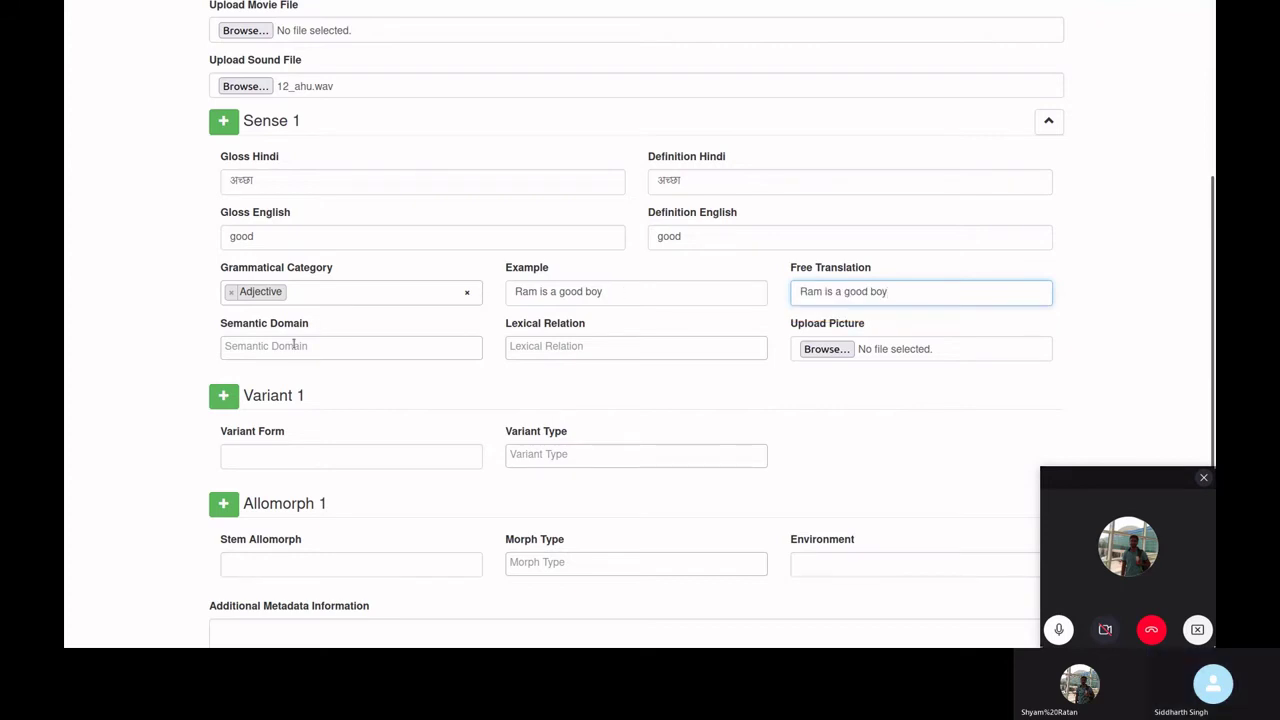
- Set the semantic domain to 1.1.1 Sun
{"action": "left_click", "coordinate": [296, 345]}
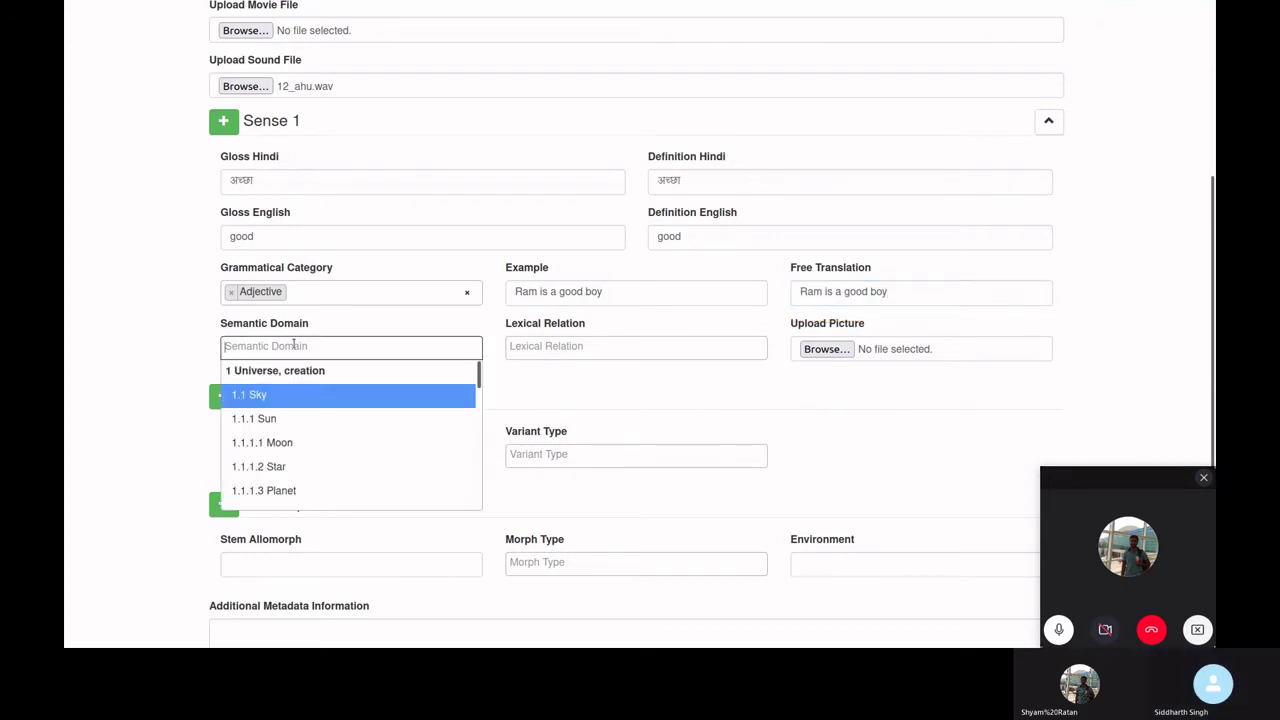
{"action": "left_click", "coordinate": [296, 419]}
{"action": "scroll", "coordinate": [142, 343], "scroll_direction": "down", "scroll_amount": 4}
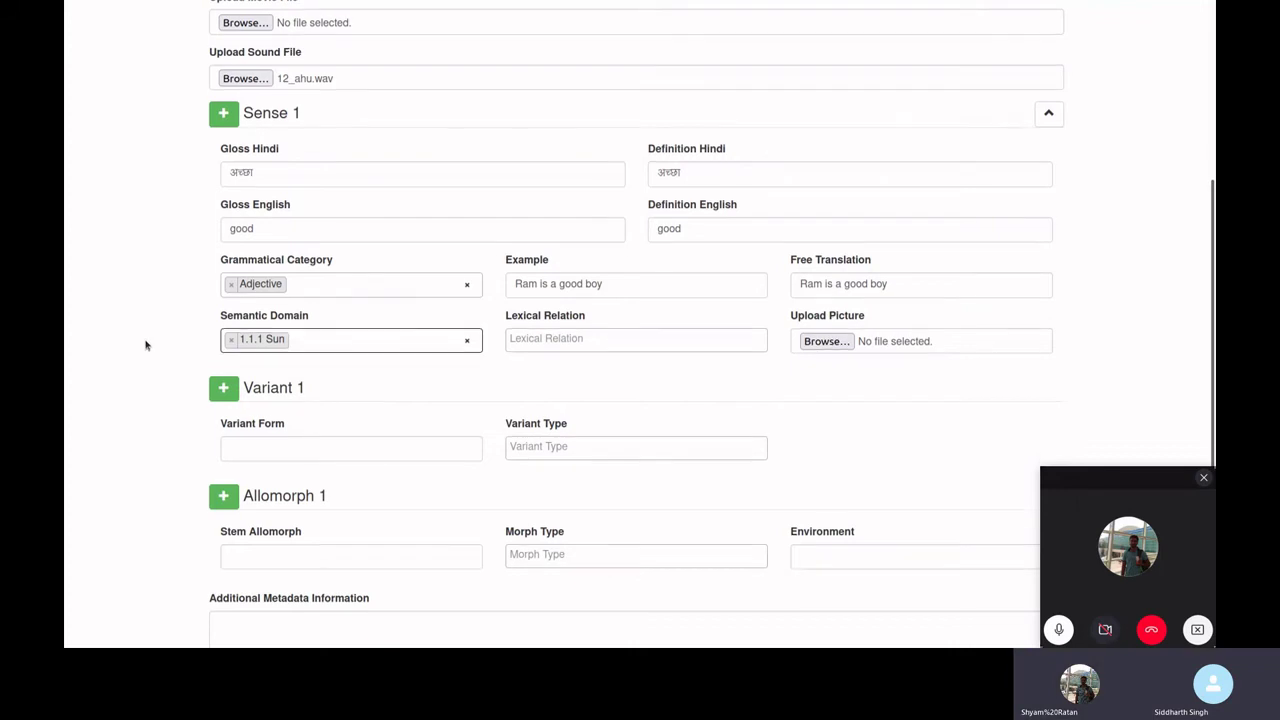
{"action": "scroll", "coordinate": [146, 343], "scroll_direction": "up", "scroll_amount": 2}
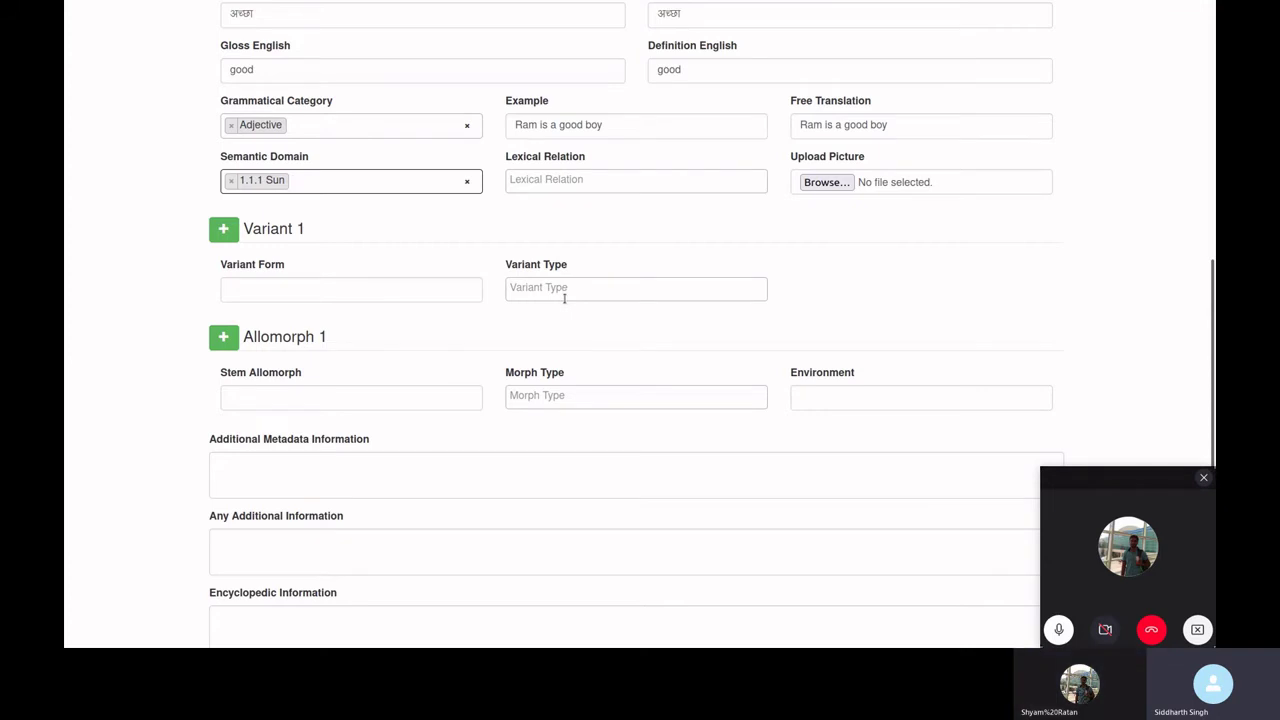
- Inspect the Variant Type and Morph Type dropdown options without changing them
{"action": "left_click", "coordinate": [455, 294]}
{"action": "left_click", "coordinate": [555, 291]}
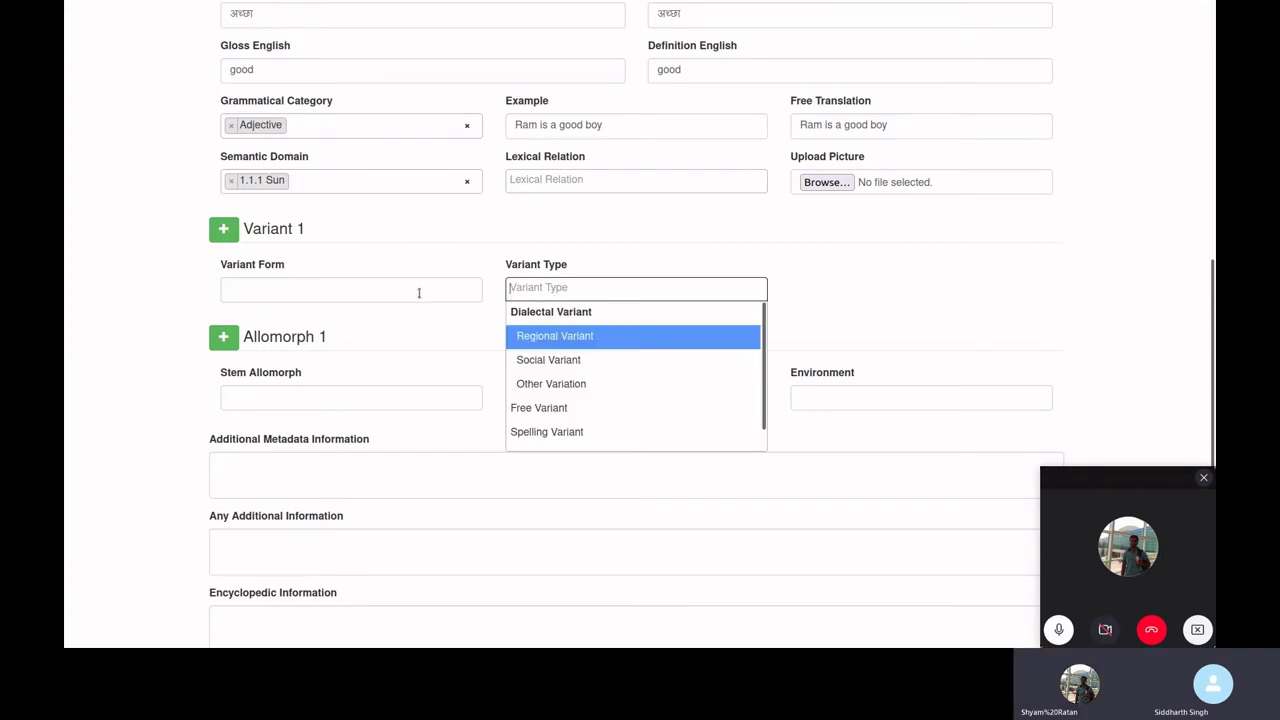
{"action": "scroll", "coordinate": [357, 249], "scroll_direction": "down", "scroll_amount": 3}
{"action": "left_click", "coordinate": [351, 226]}
{"action": "left_click", "coordinate": [590, 222]}
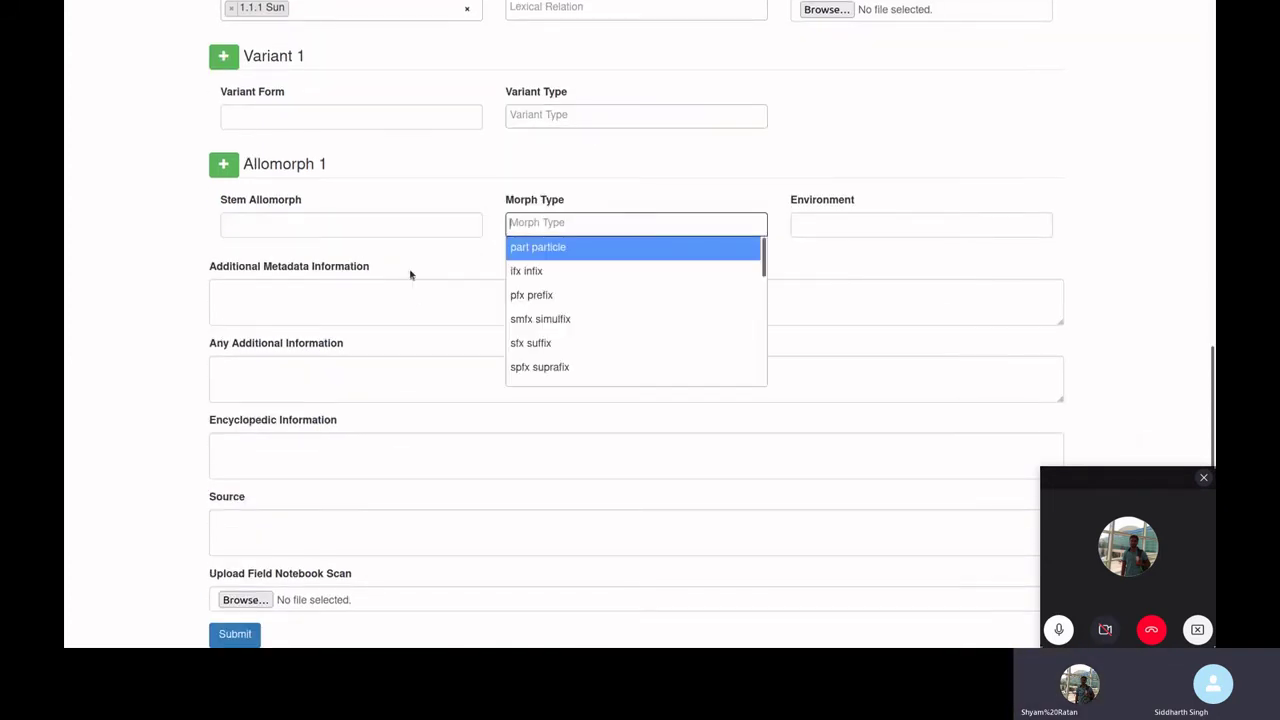
{"action": "left_click", "coordinate": [169, 404]}
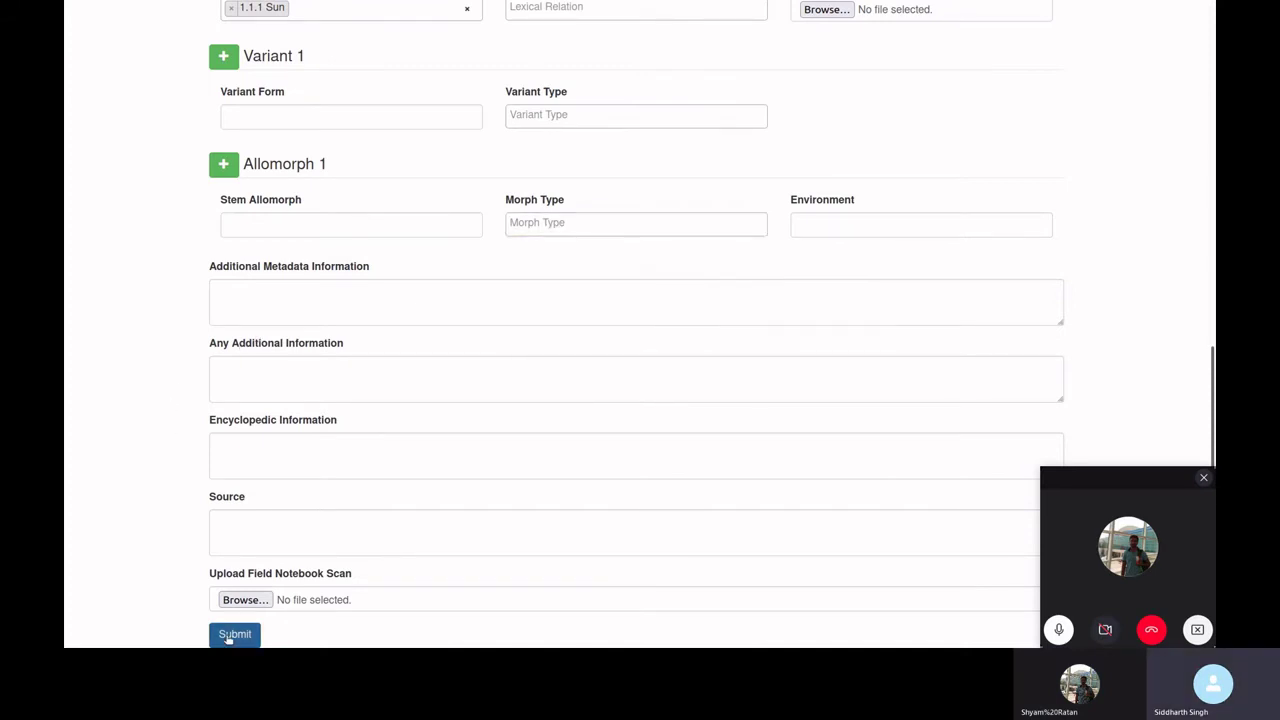
- Submit the lexeme and check the fresh, empty Lexeme Form
{"action": "left_click", "coordinate": [233, 636]}
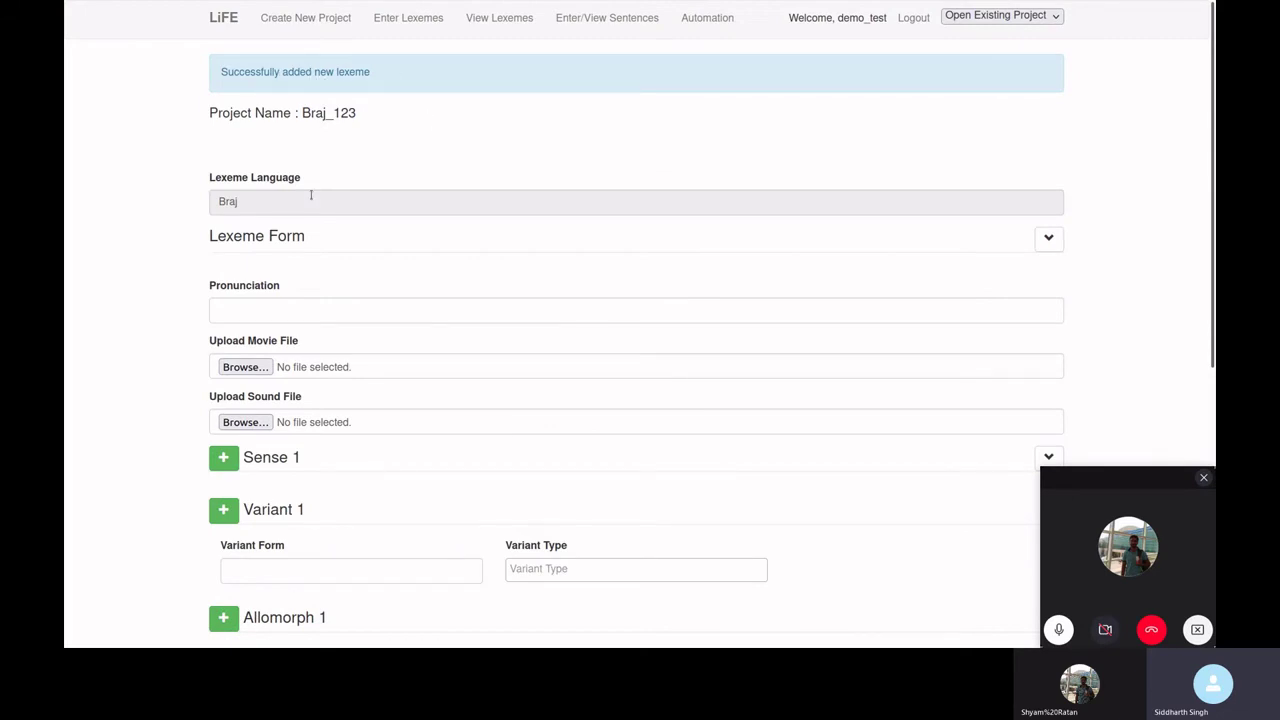
{"action": "scroll", "coordinate": [311, 197], "scroll_direction": "down", "scroll_amount": 2}
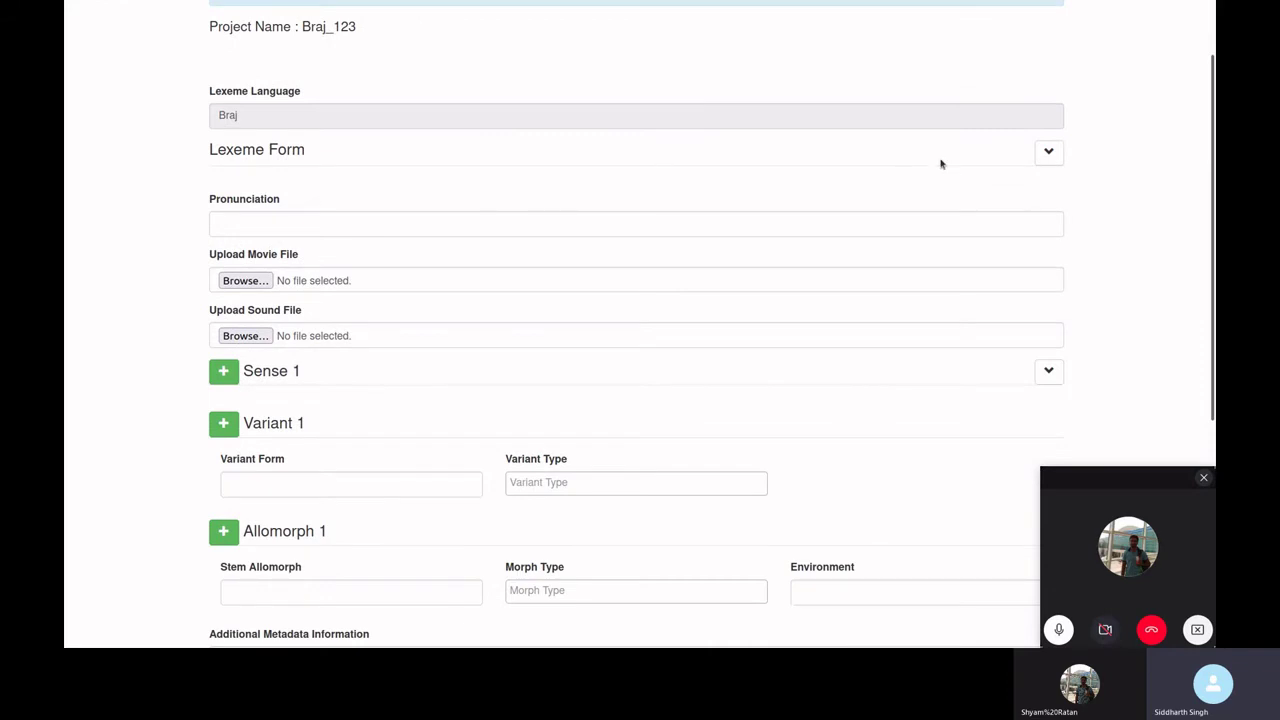
{"action": "left_click", "coordinate": [1048, 152]}
{"action": "left_click", "coordinate": [1044, 160]}
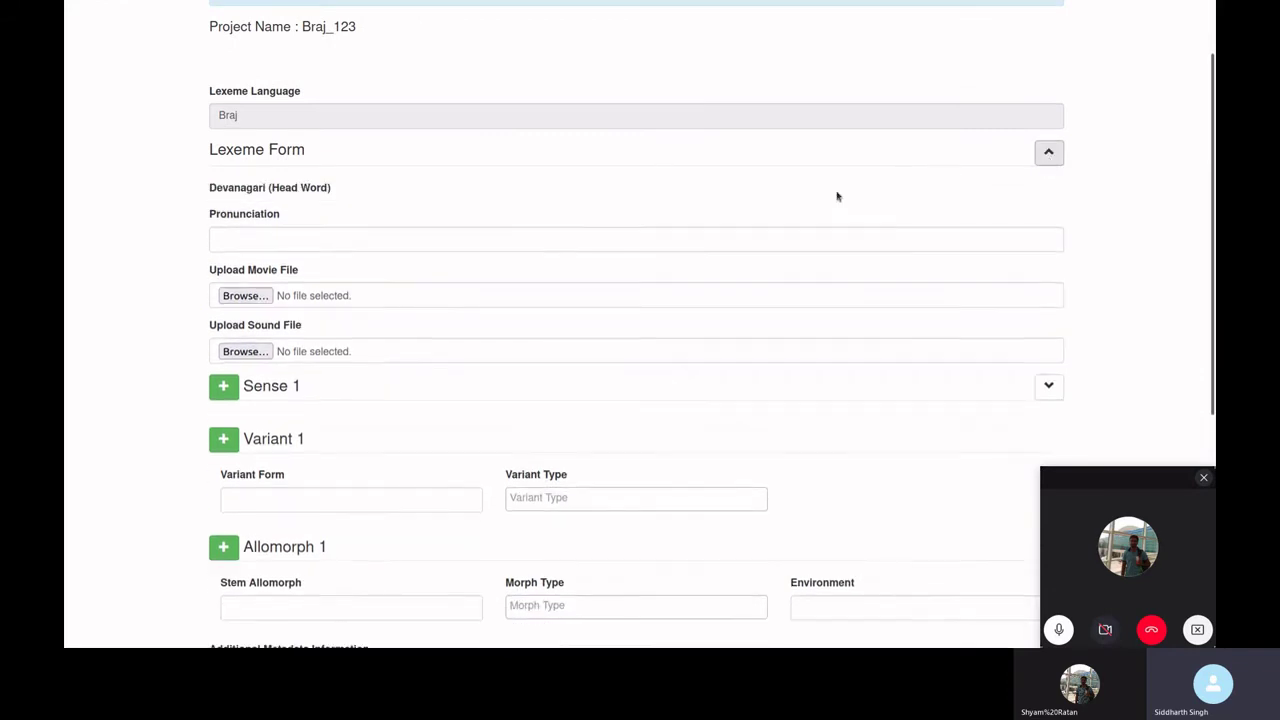
{"action": "scroll", "coordinate": [245, 228], "scroll_direction": "up", "scroll_amount": 2}
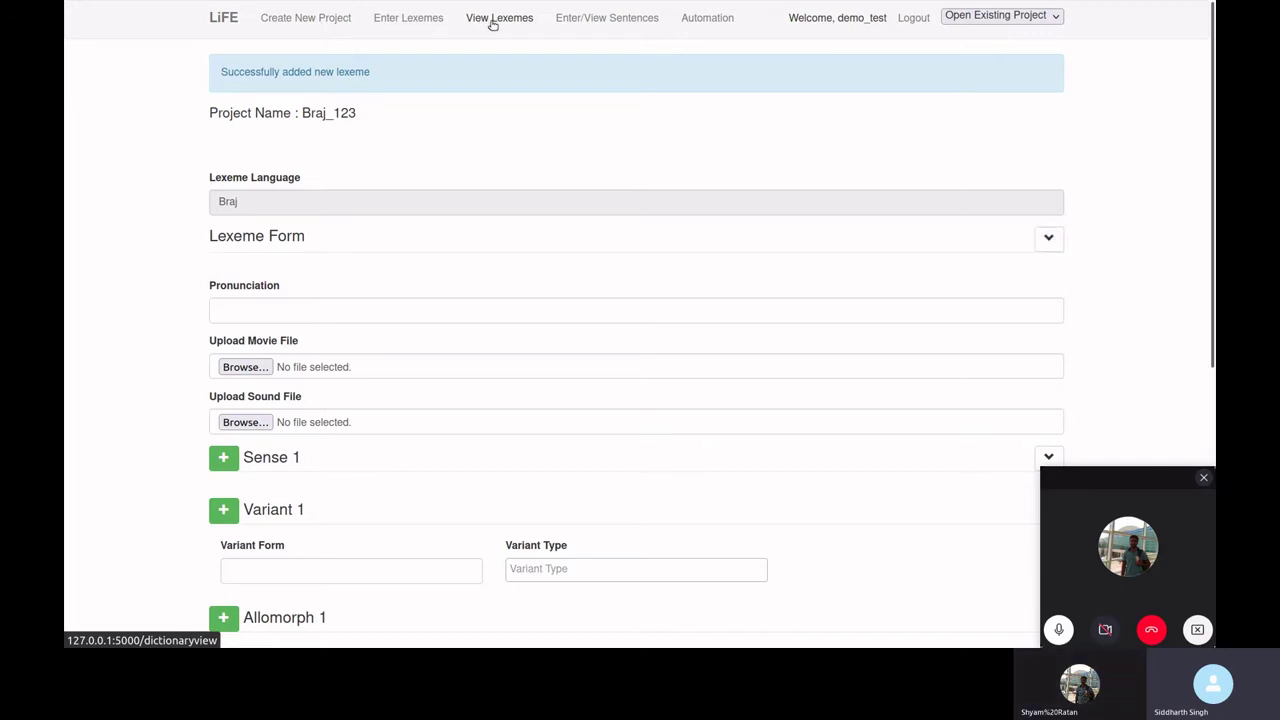
- Open the View Lexemes table and toggle the checkbox on the अच्छा row
{"action": "left_click", "coordinate": [492, 20]}
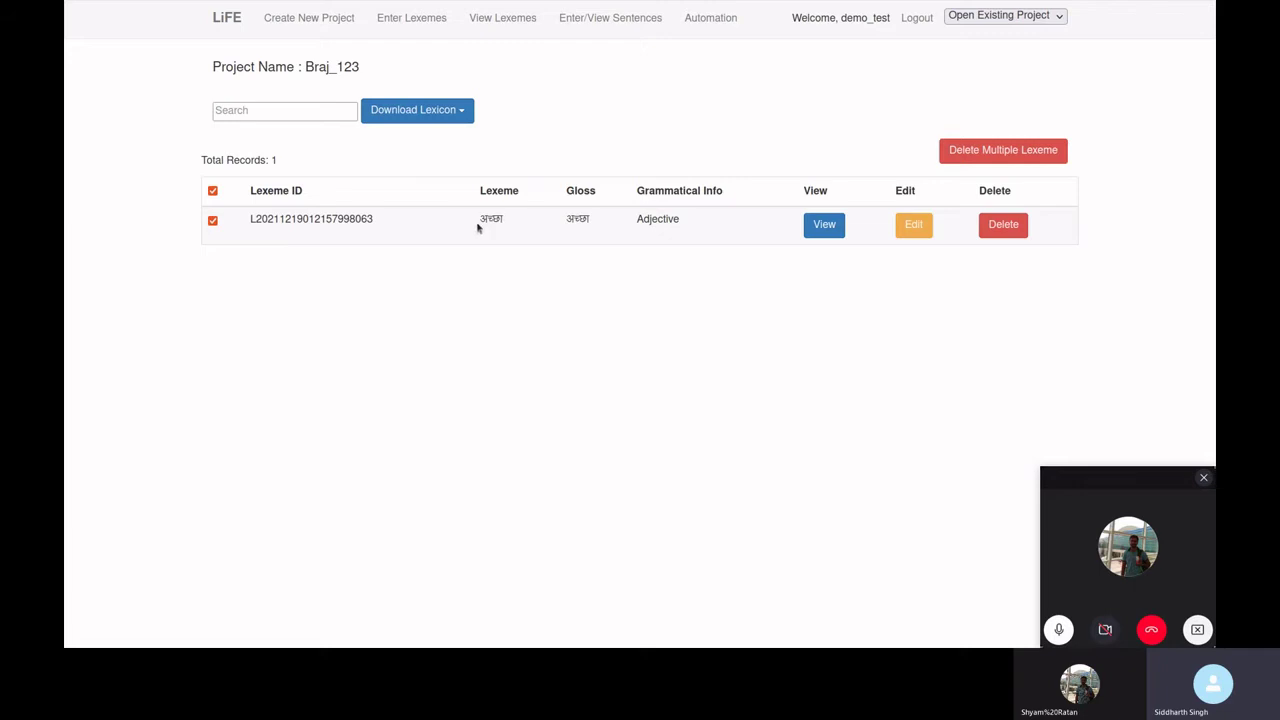
{"action": "left_click_drag", "start_coordinate": [477, 228], "coordinate": [516, 222]}
{"action": "left_click", "coordinate": [535, 218]}
{"action": "left_click", "coordinate": [213, 222]}
{"action": "left_click", "coordinate": [213, 222]}
- Try the Search box by typing and erasing the letter A
{"action": "left_click", "coordinate": [282, 112]}
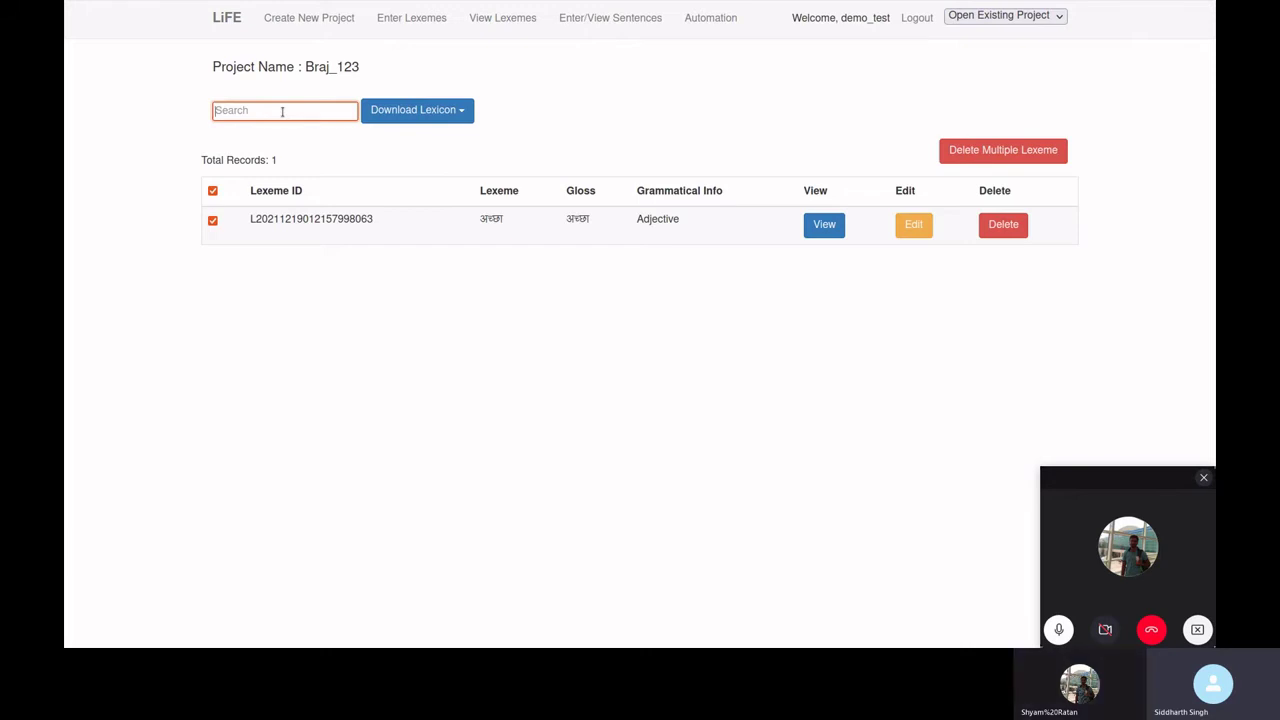
{"action": "type", "text": "A"}
{"action": "key", "text": "BackSpace"}
{"action": "left_click", "coordinate": [534, 149]}
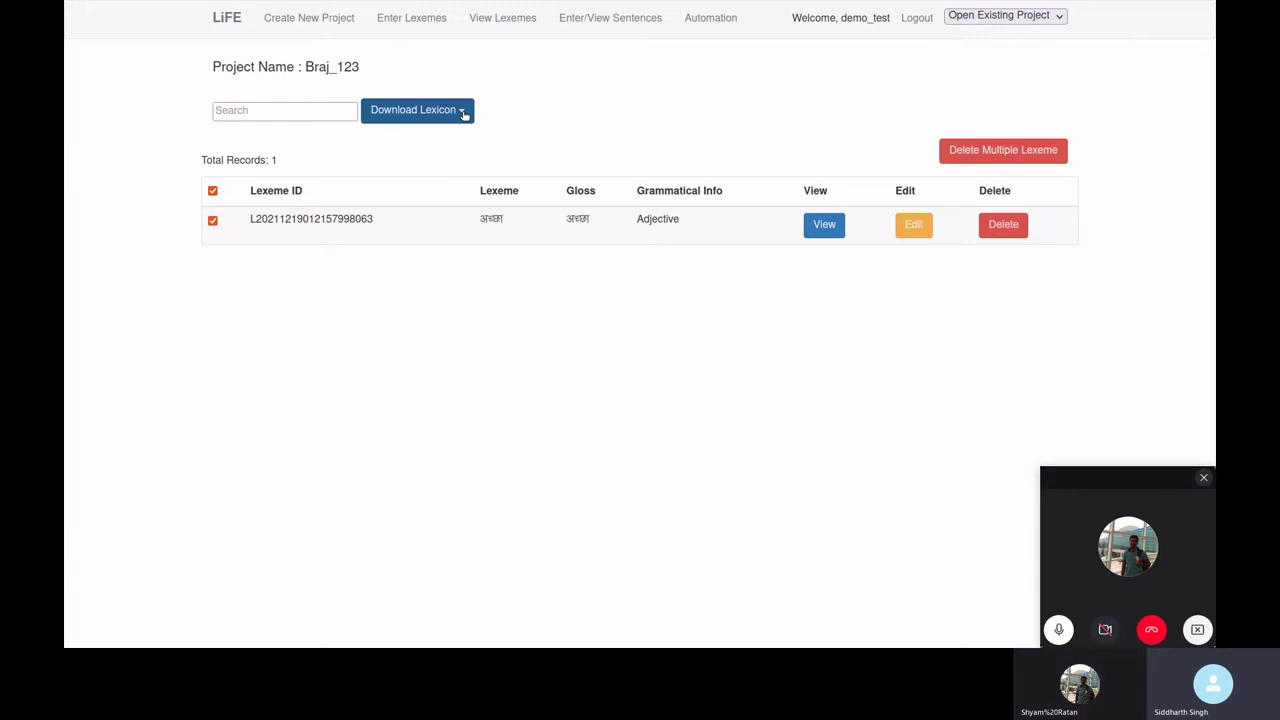
- Download the lexicon in JSON format
{"action": "left_click", "coordinate": [463, 112]}
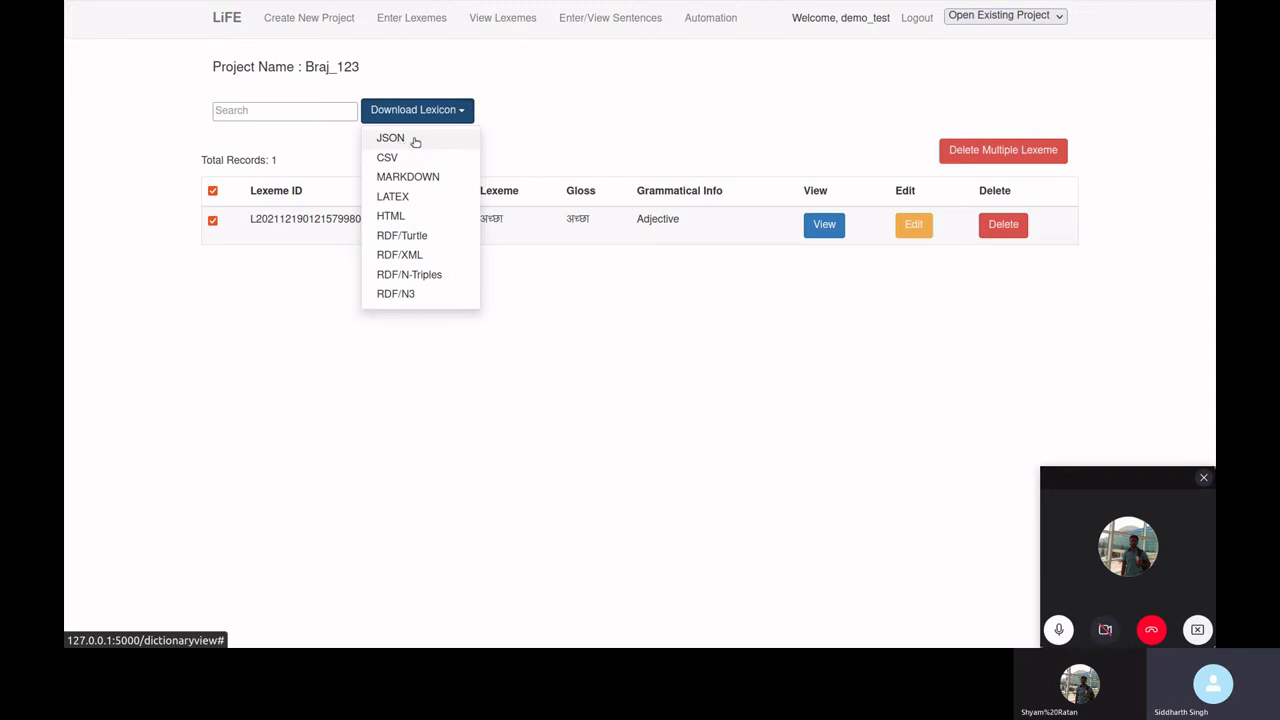
{"action": "left_click", "coordinate": [415, 142]}
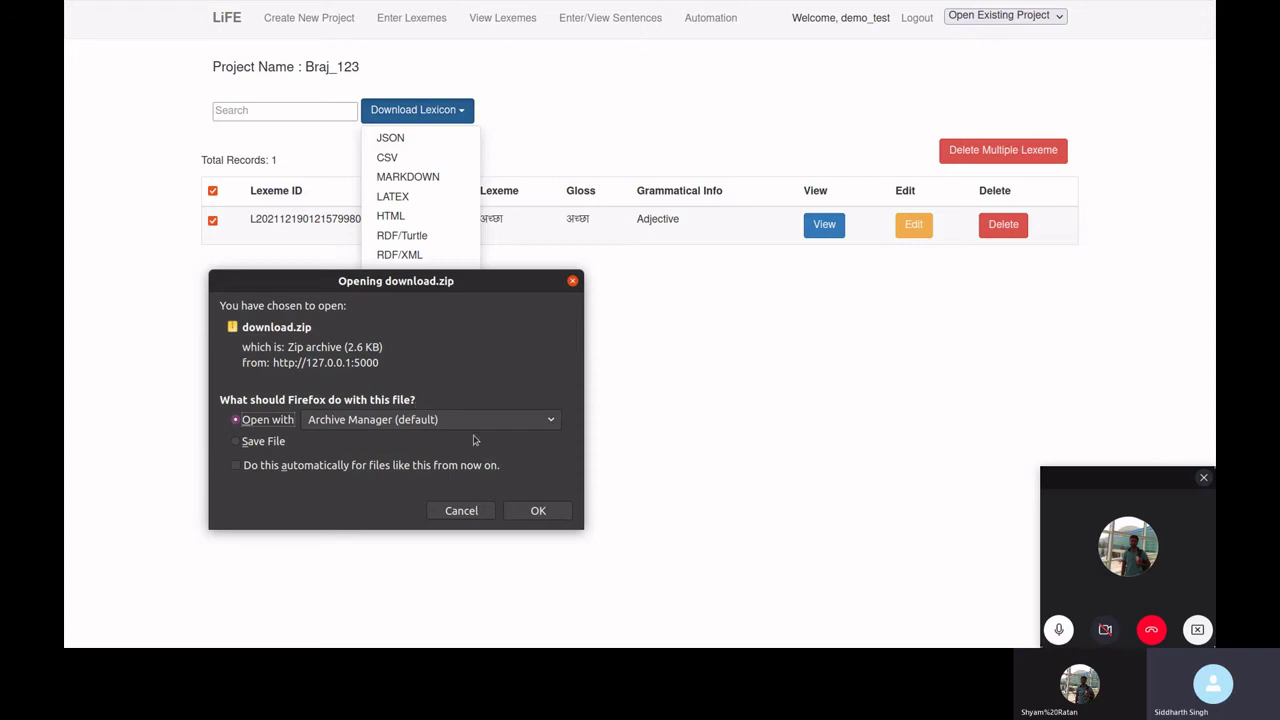
- Open download.zip in Archive Manager, browse the Braj_123 folder's JSON and .wav files, then close it
{"action": "left_click", "coordinate": [538, 512]}
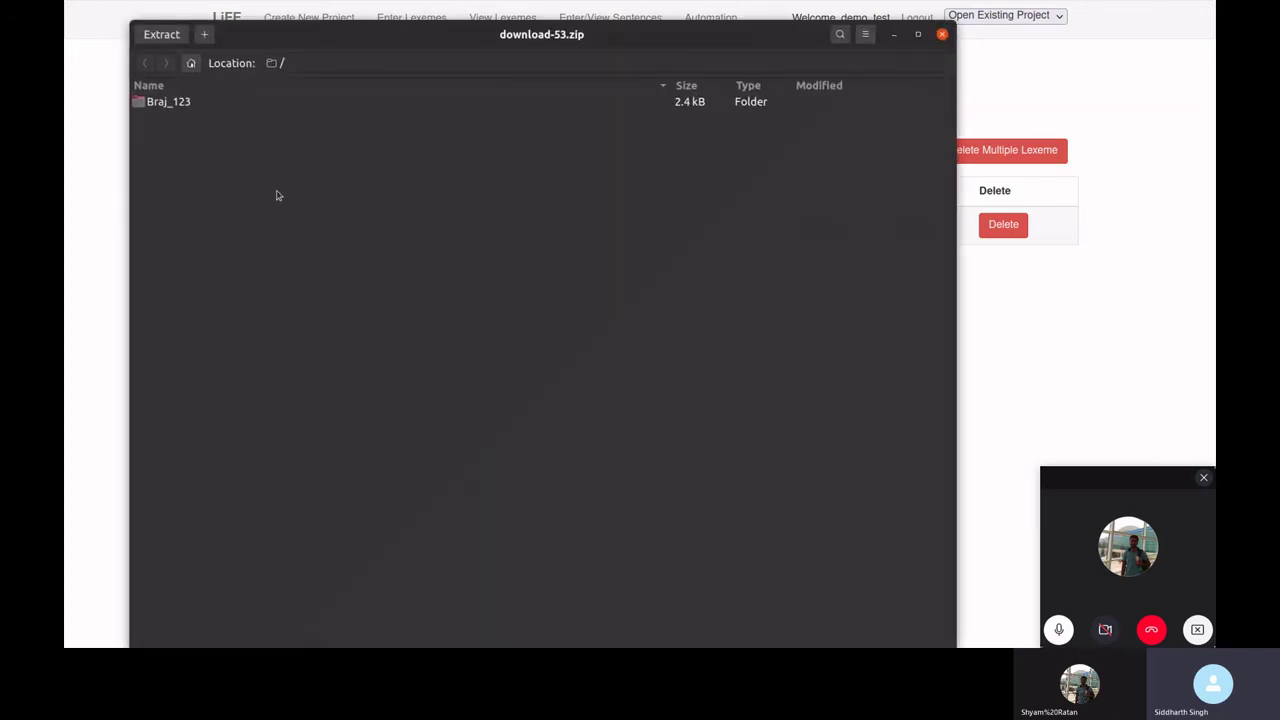
{"action": "double_click", "coordinate": [194, 104]}
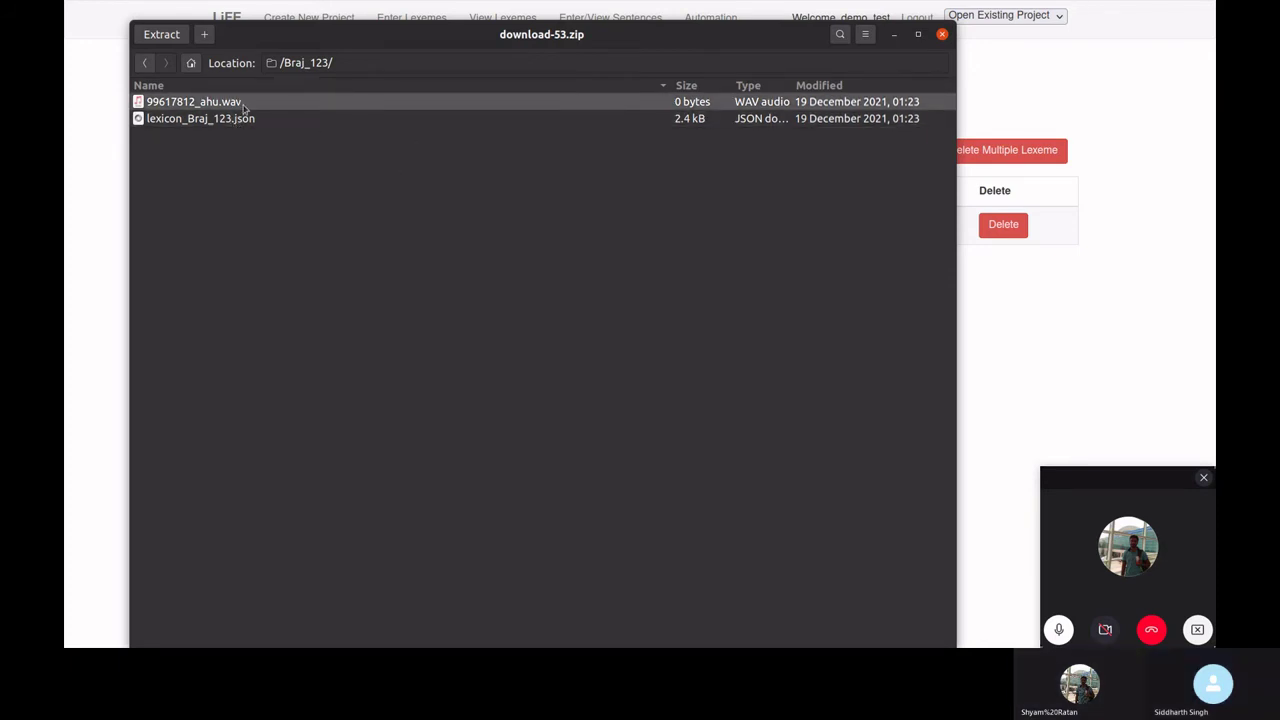
{"action": "left_click", "coordinate": [941, 34]}
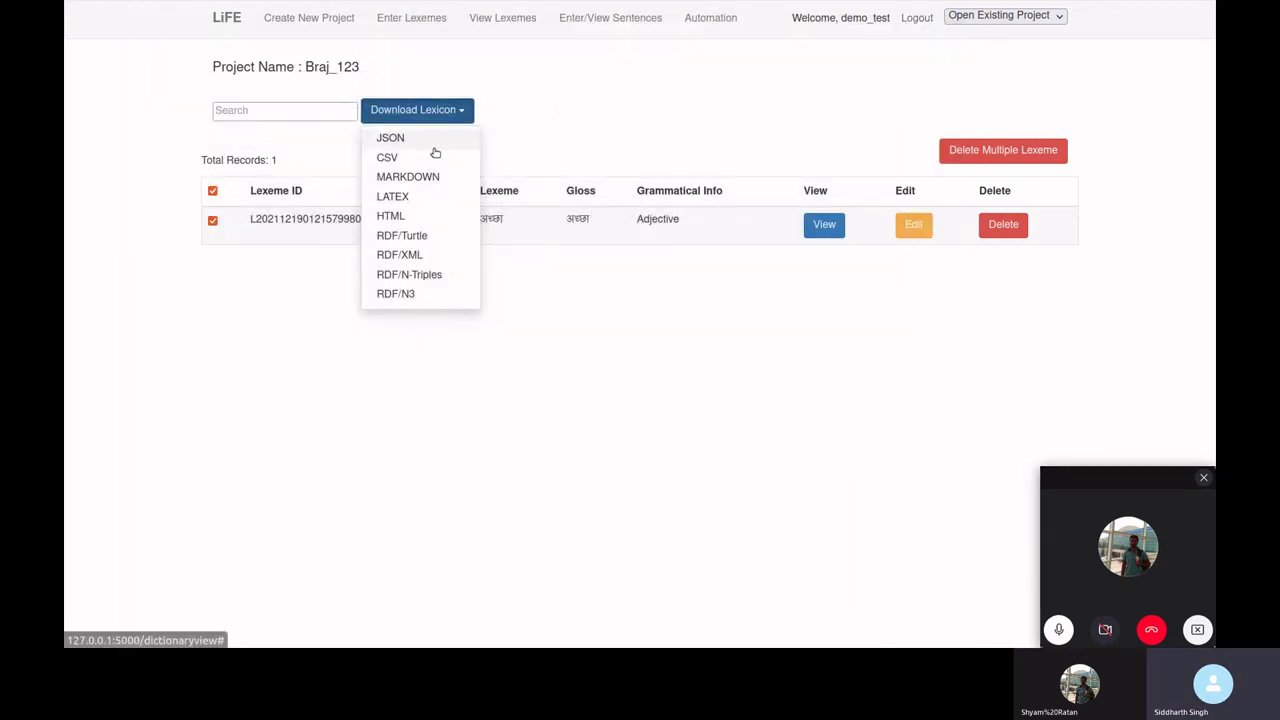
- Close the Download Lexicon format list so the lexeme table with its अच्छा record shows
{"action": "left_click", "coordinate": [583, 123]}
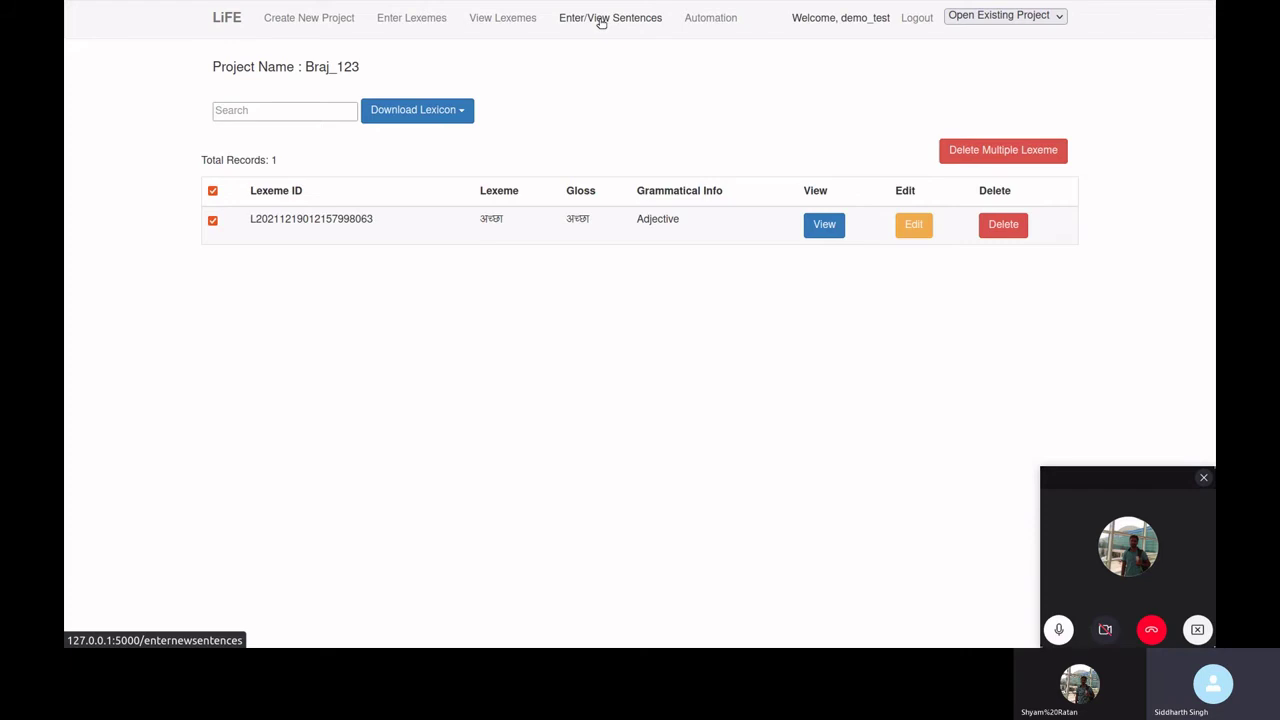
- Start a new Braj_123 sentence with 10_apo.wav attached as its audio
{"action": "left_click", "coordinate": [601, 22]}
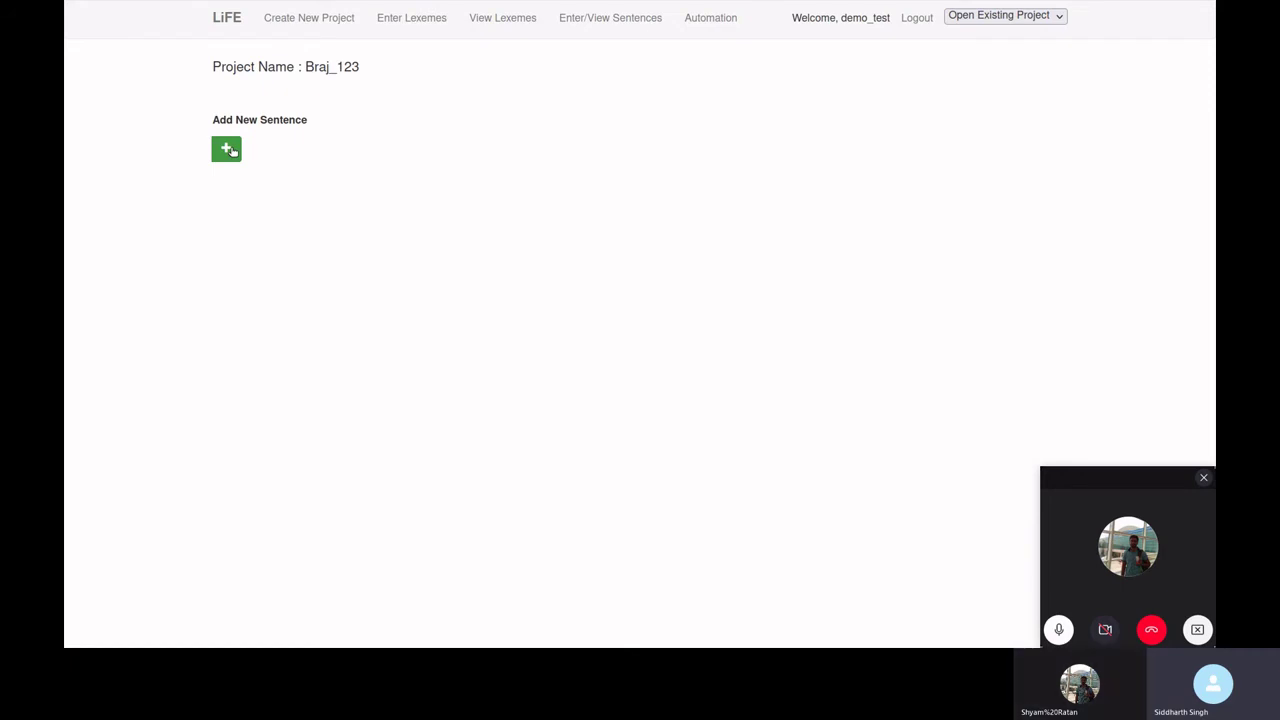
{"action": "left_click", "coordinate": [229, 150]}
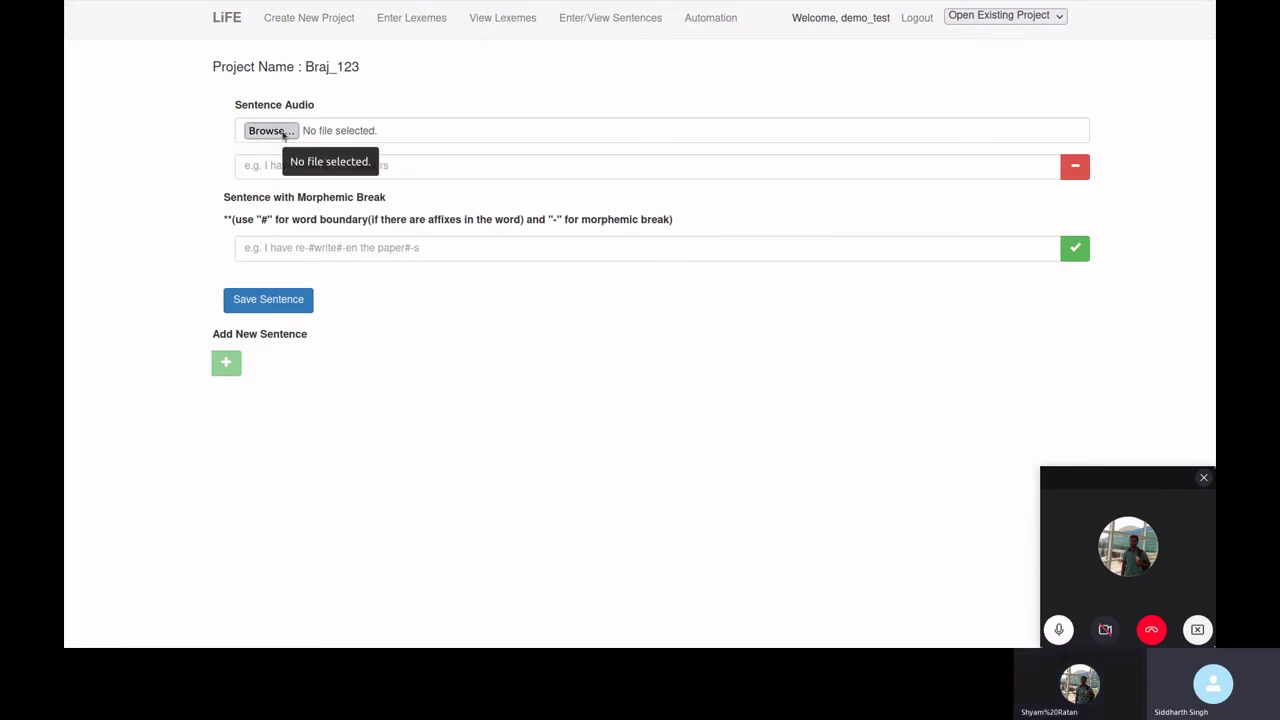
{"action": "left_click", "coordinate": [270, 131]}
{"action": "left_click", "coordinate": [297, 118]}
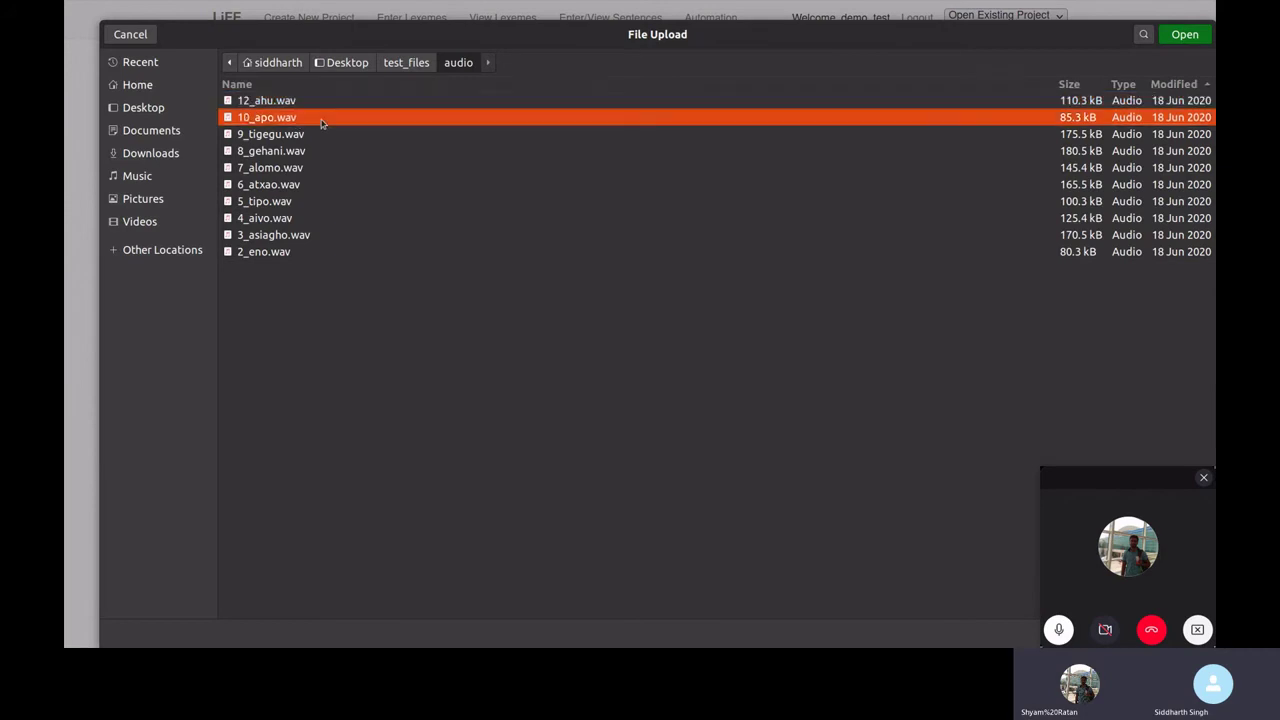
{"action": "left_click", "coordinate": [1181, 42]}
- Fill in 'I have rewritten the papers' and morphemic break 'I have re-#write#-en the paper#-s'
{"action": "left_click", "coordinate": [385, 166]}
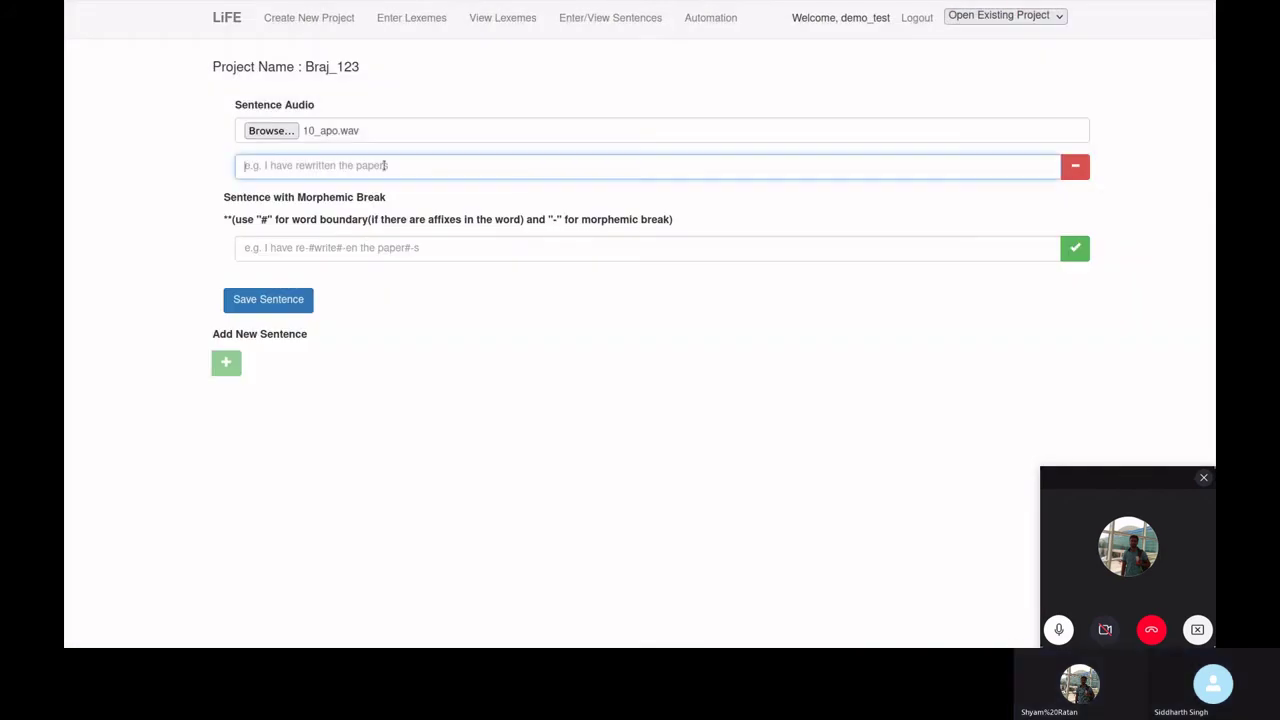
{"action": "key", "text": "Down"}
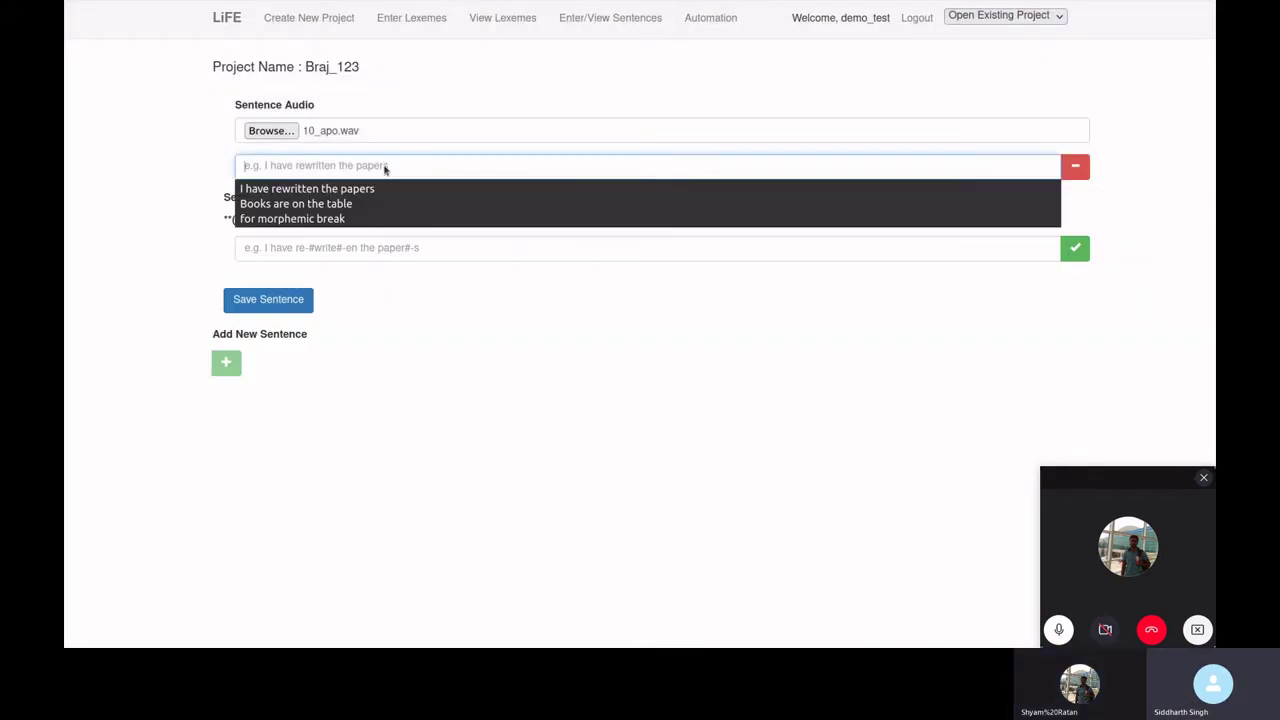
{"action": "key", "text": "Down"}
{"action": "key", "text": "Return"}
{"action": "key", "text": "Tab"}
{"action": "key", "text": "Down"}
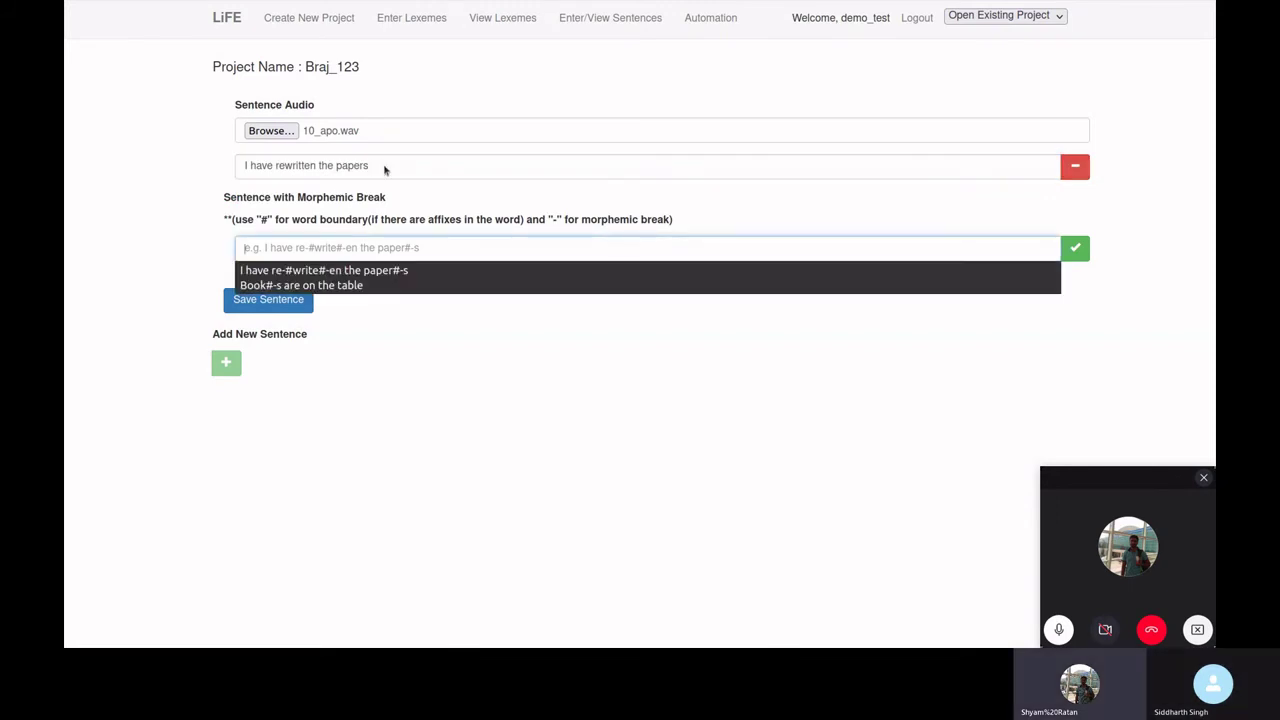
{"action": "key", "text": "Down"}
{"action": "key", "text": "Return"}
{"action": "left_click", "coordinate": [383, 166]}
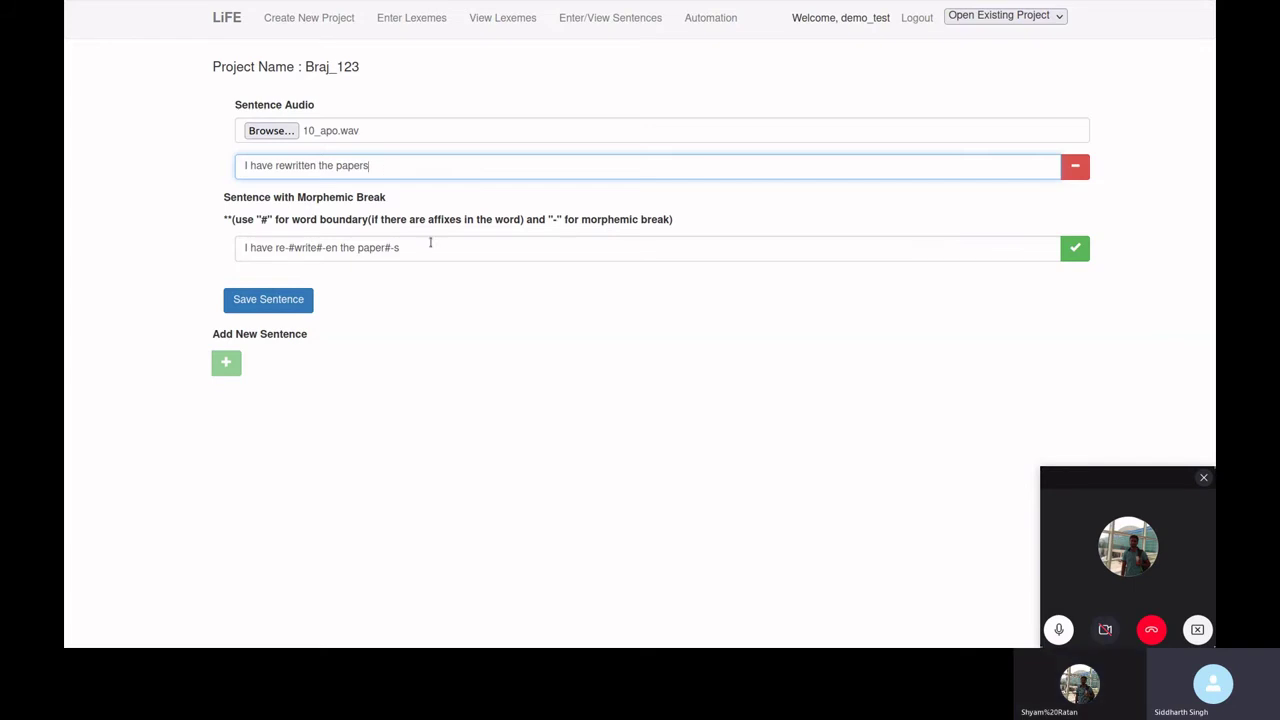
{"action": "left_click", "coordinate": [422, 252]}
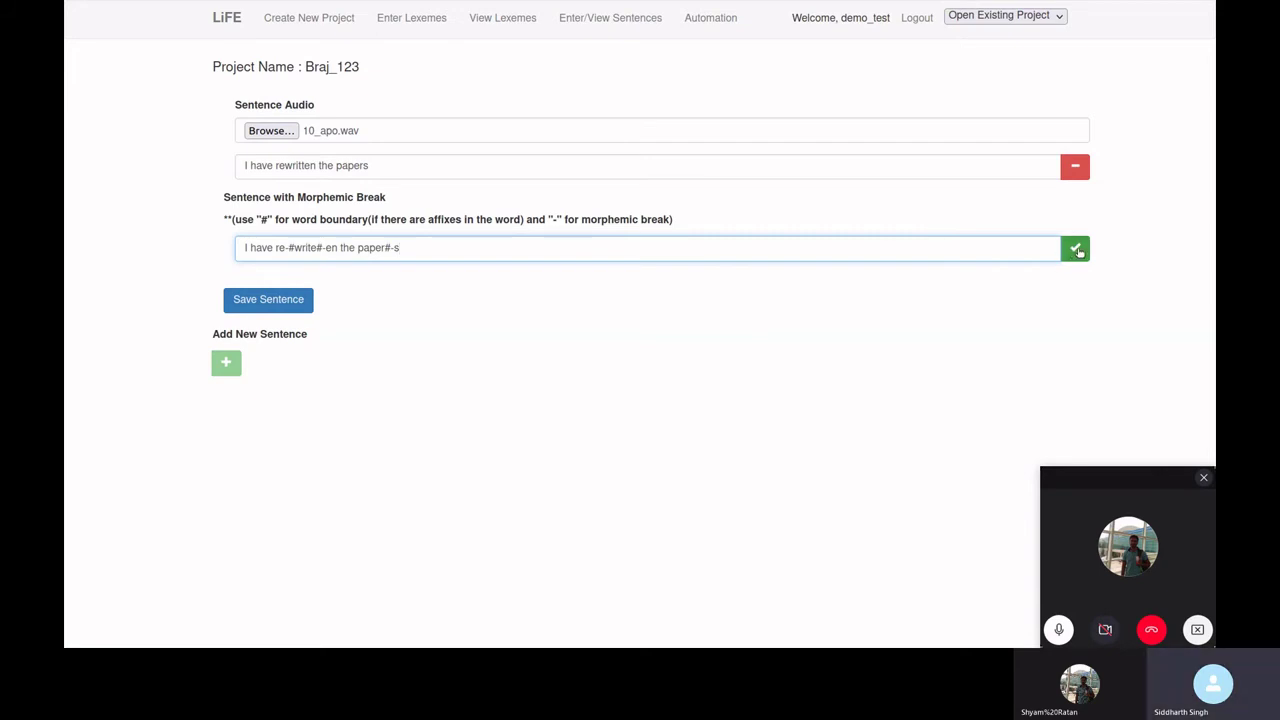
- Generate the morpheme table and gloss I, have, re-, write as I, has.PL, indifferent, write
{"action": "left_click", "coordinate": [1077, 250]}
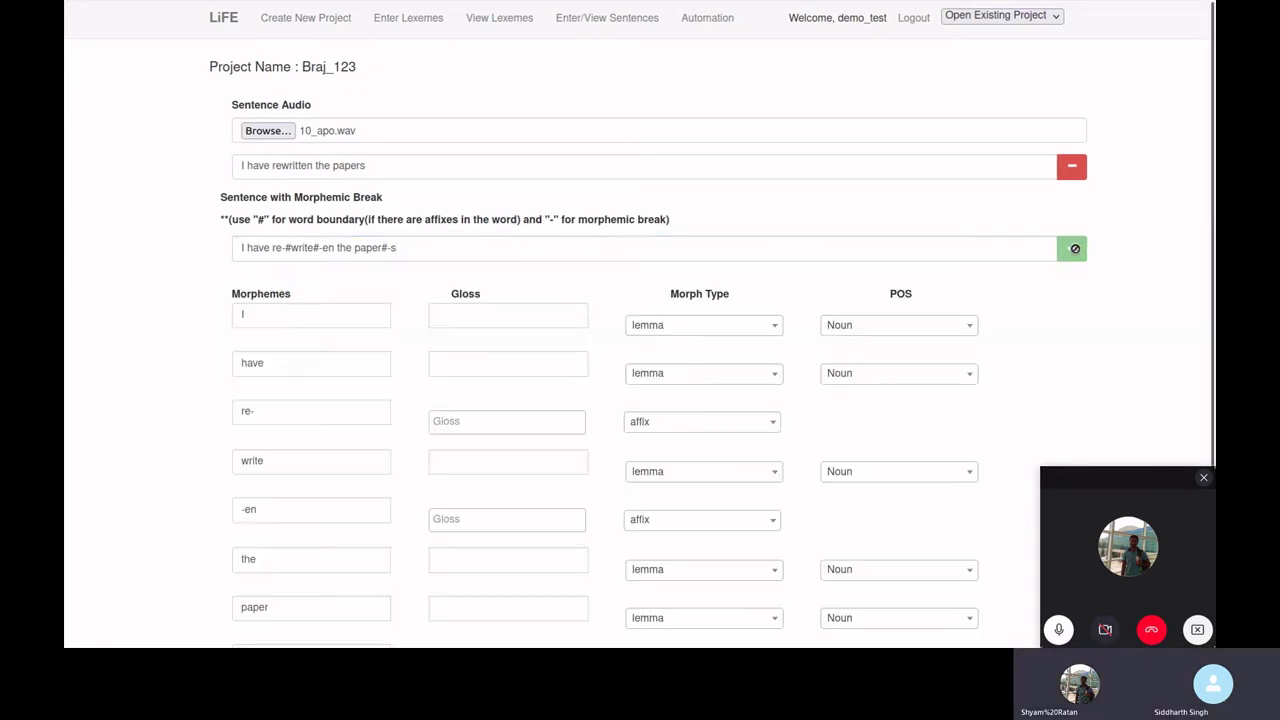
{"action": "scroll", "coordinate": [491, 286], "scroll_direction": "down", "scroll_amount": 2}
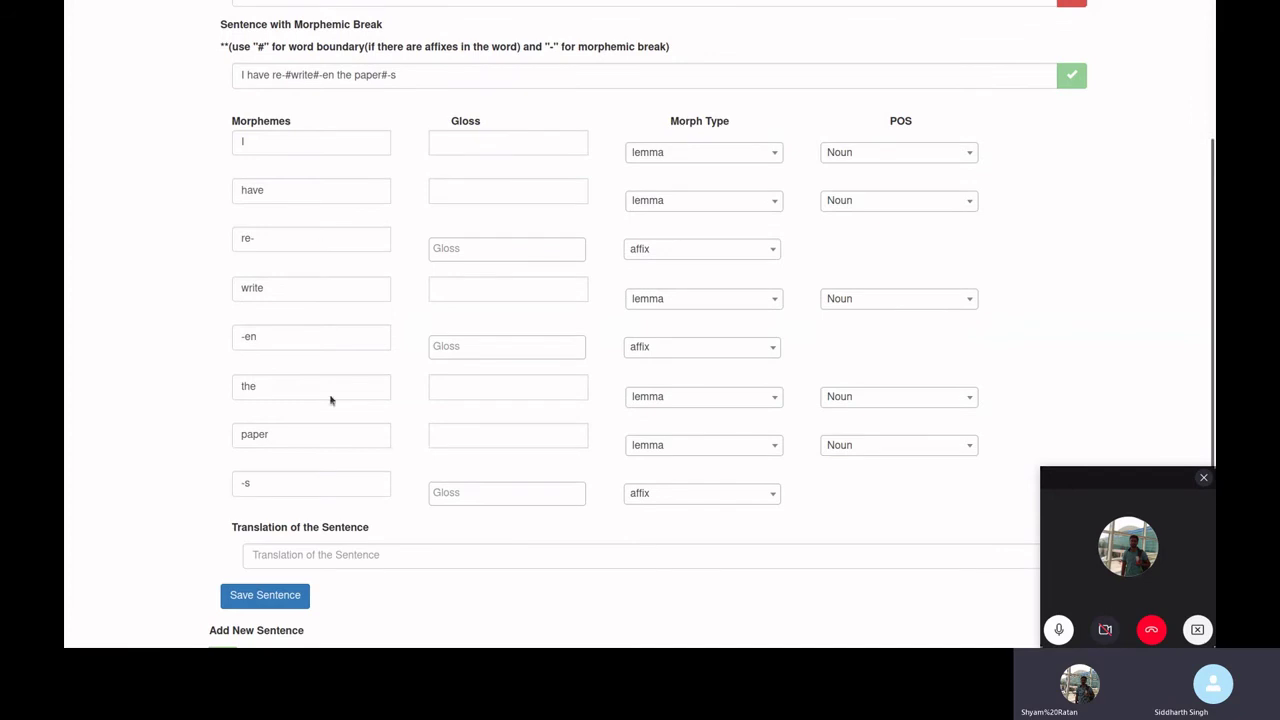
{"action": "left_click", "coordinate": [451, 147]}
{"action": "key", "text": "Down"}
{"action": "key", "text": "Down"}
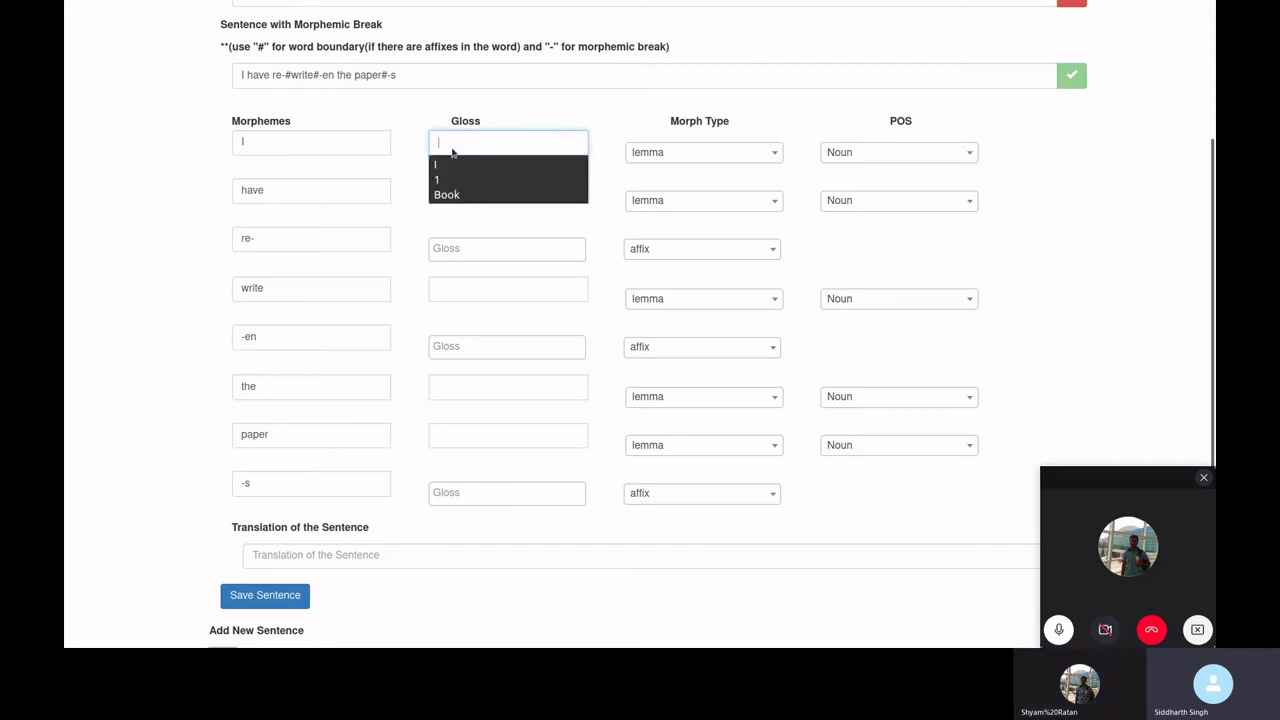
{"action": "key", "text": "Return"}
{"action": "key", "text": "Tab"}
{"action": "key", "text": "Tab"}
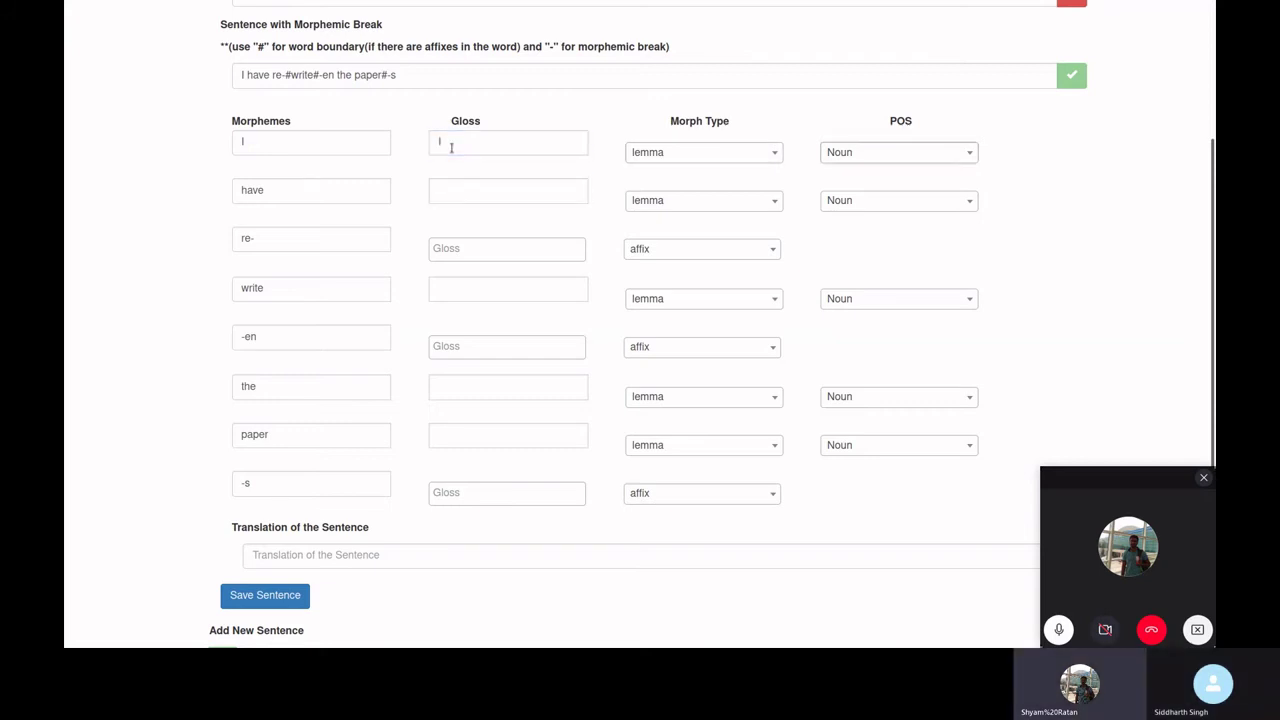
{"action": "key", "text": "Tab"}
{"action": "key", "text": "Tab"}
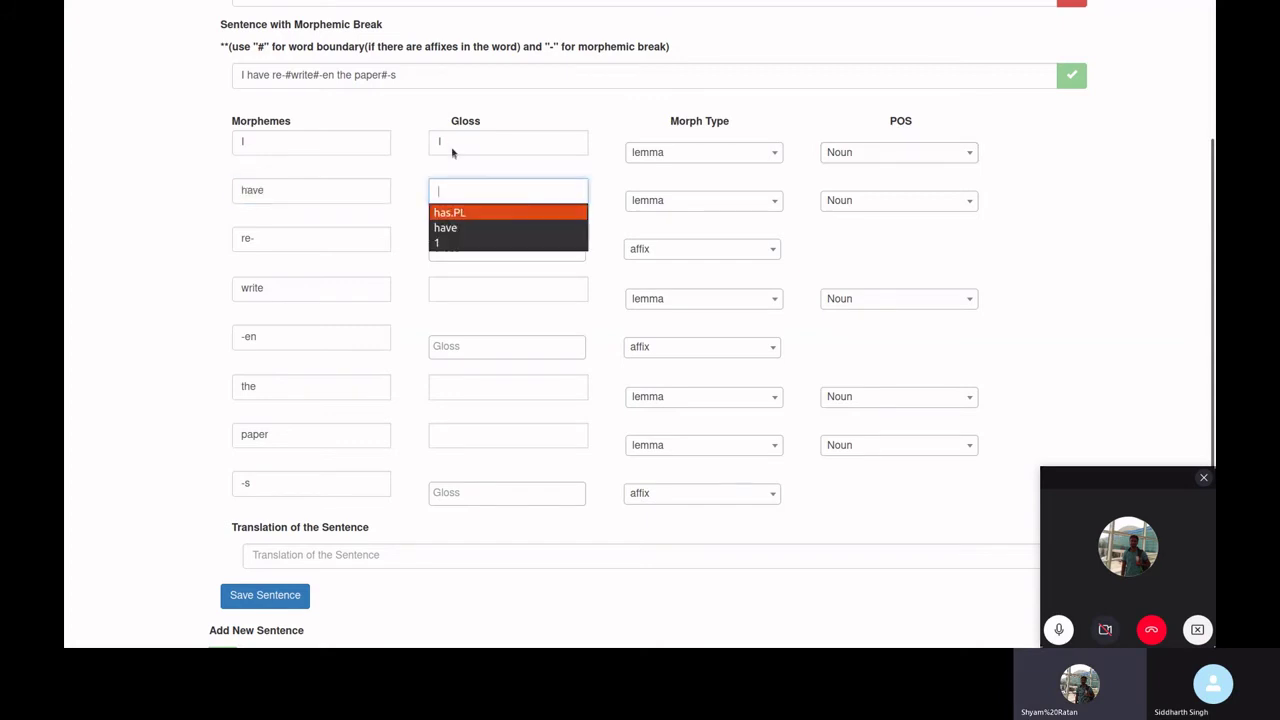
{"action": "key", "text": "Return"}
{"action": "key", "text": "Tab"}
{"action": "key", "text": "Tab"}
{"action": "key", "text": "Tab"}
{"action": "key", "text": "Tab"}
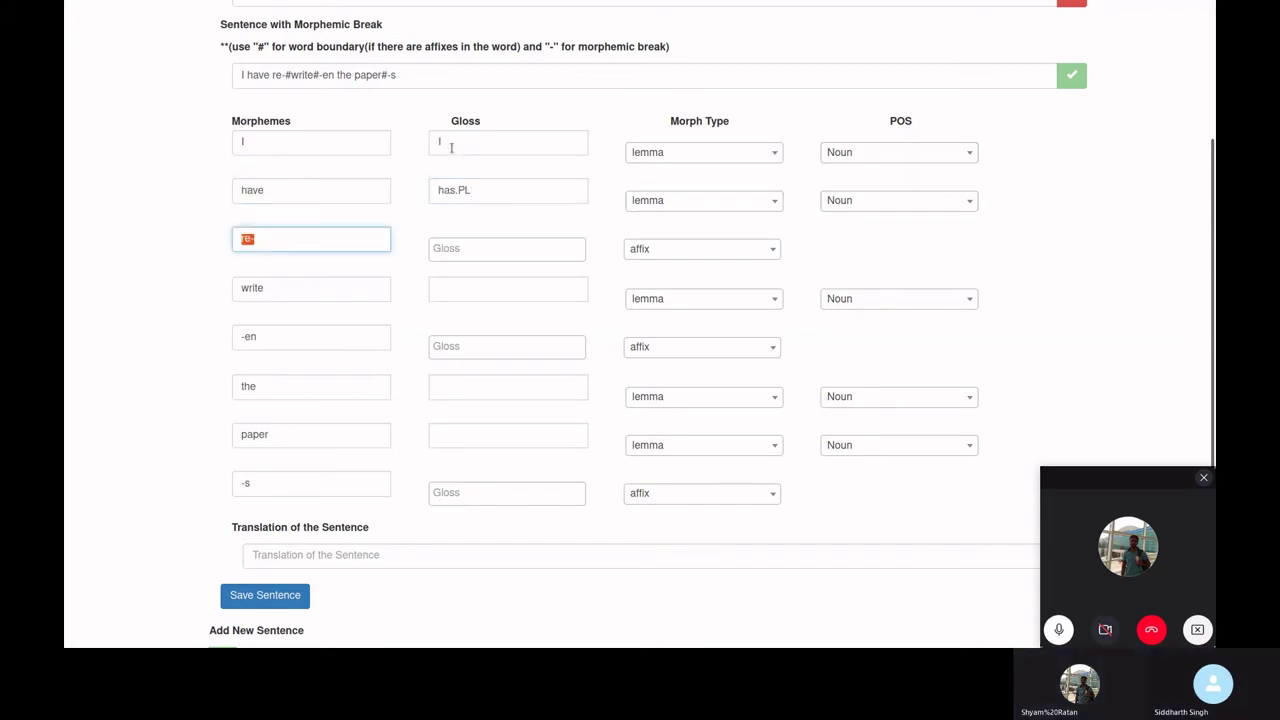
{"action": "key", "text": "Return"}
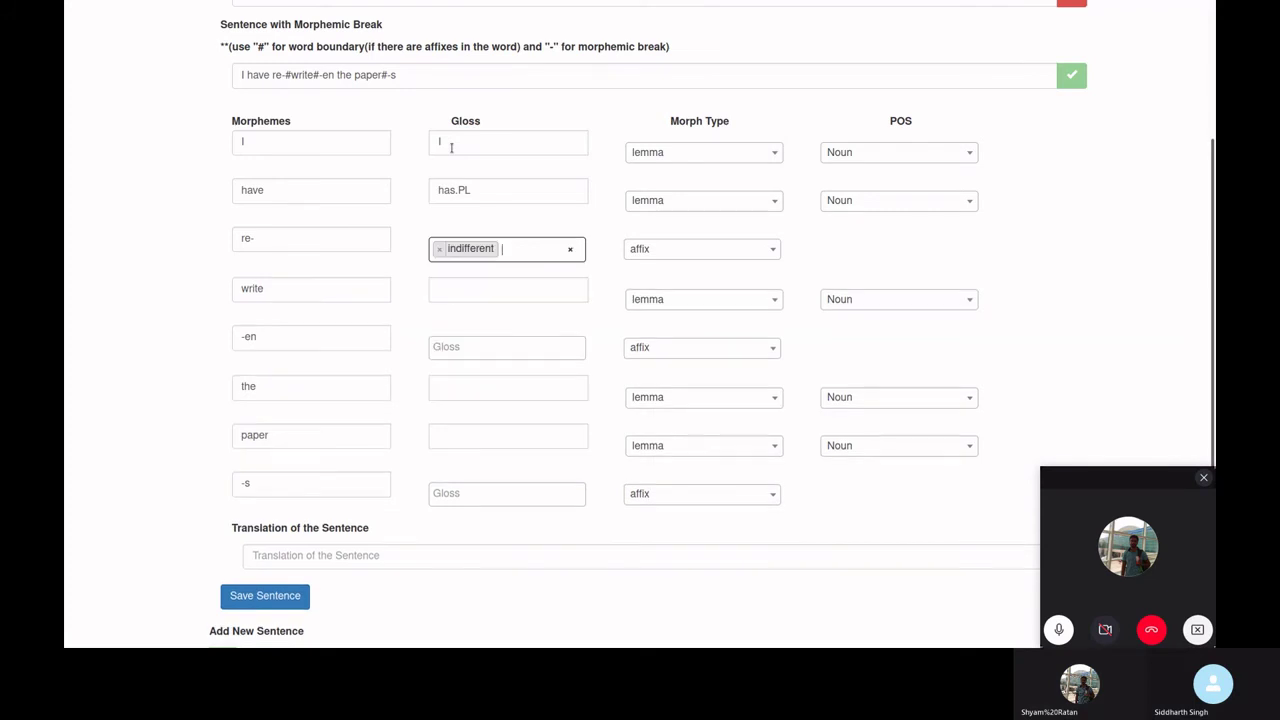
{"action": "key", "text": "Tab"}
{"action": "key", "text": "Tab"}
{"action": "key", "text": "Tab"}
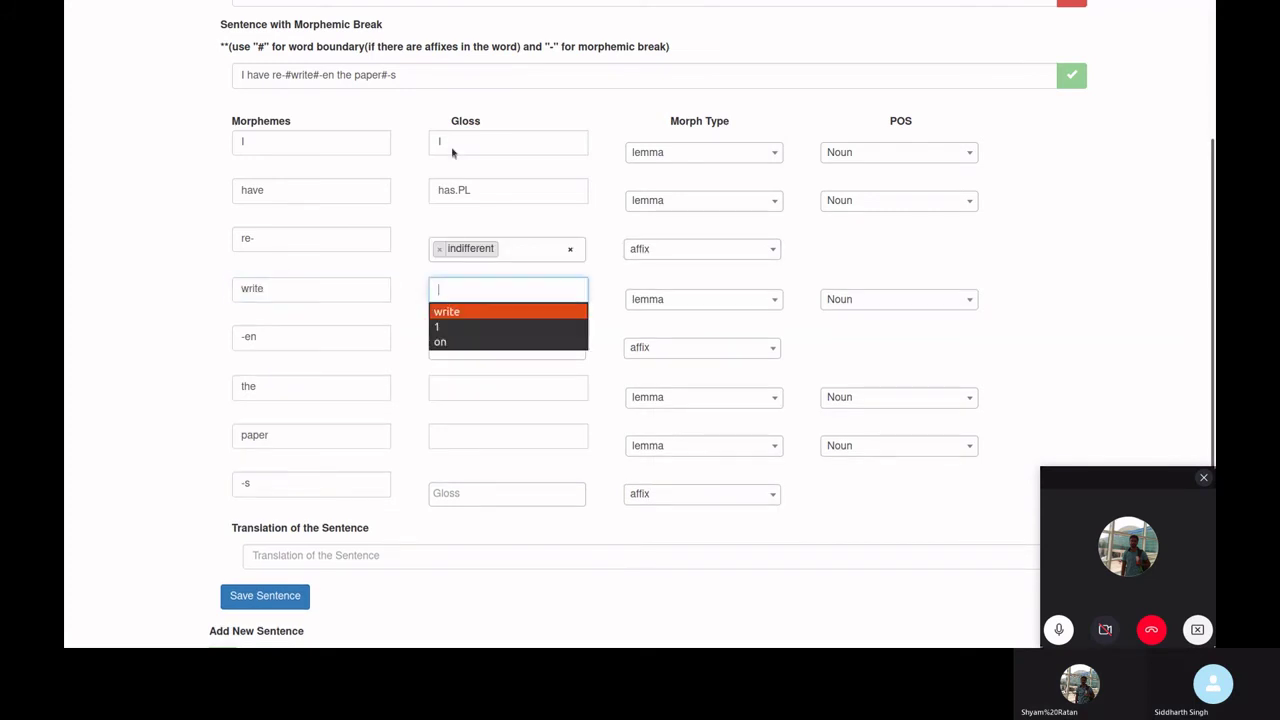
{"action": "key", "text": "Return"}
- Gloss -en, the, paper, -s as postModifier, the, paper, collective
{"action": "key", "text": "Tab"}
{"action": "key", "text": "Tab"}
{"action": "key", "text": "Tab"}
{"action": "key", "text": "Tab"}
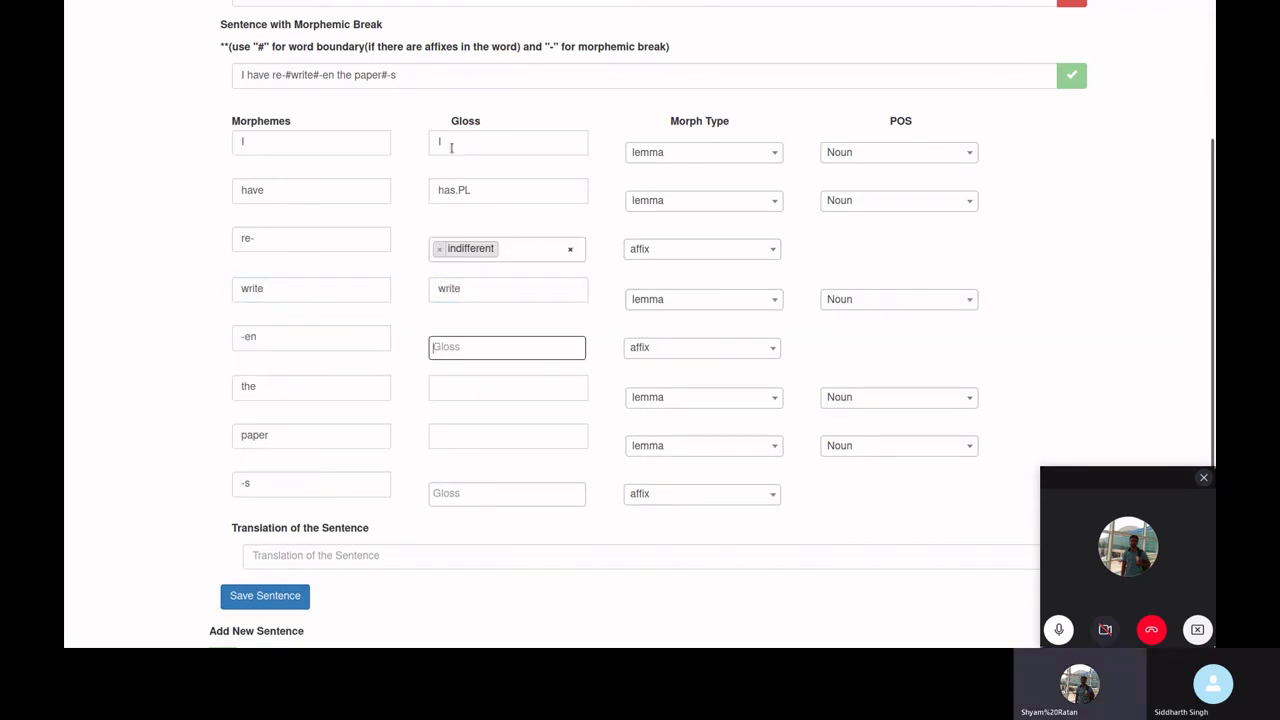
{"action": "key", "text": "Down"}
{"action": "key", "text": "Return"}
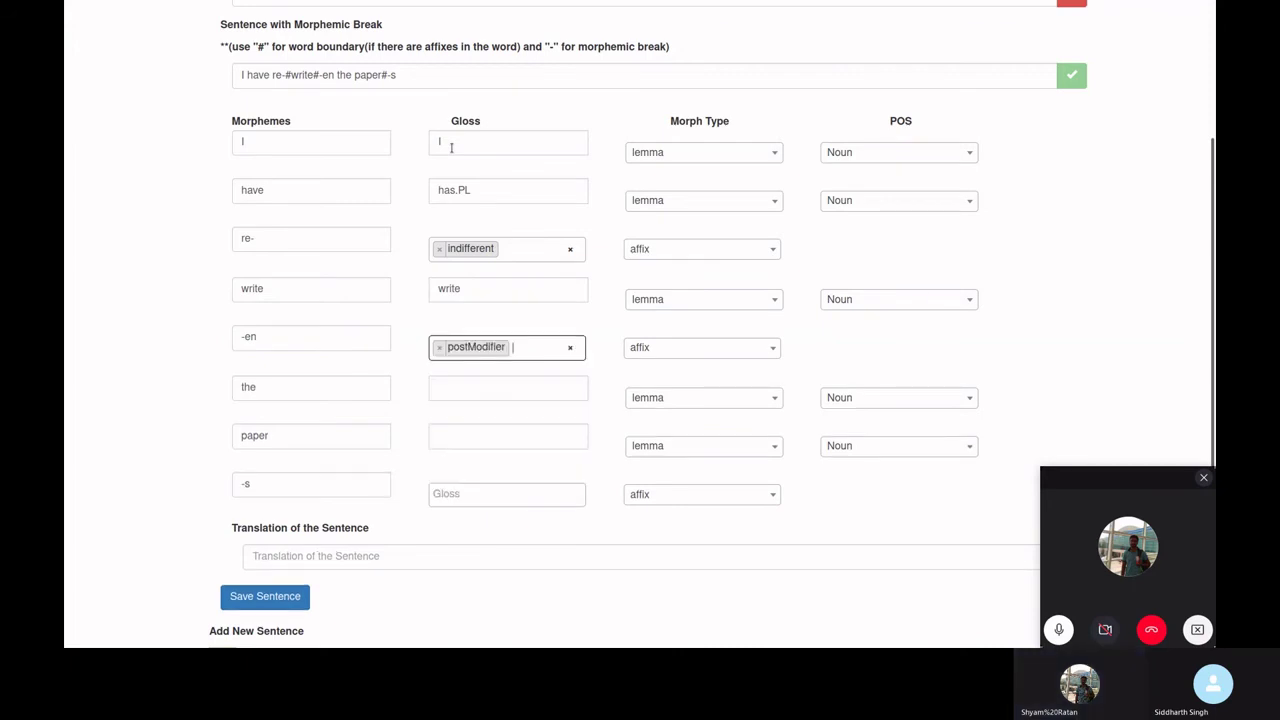
{"action": "key", "text": "Tab"}
{"action": "key", "text": "Tab"}
{"action": "key", "text": "Tab"}
{"action": "key", "text": "Return"}
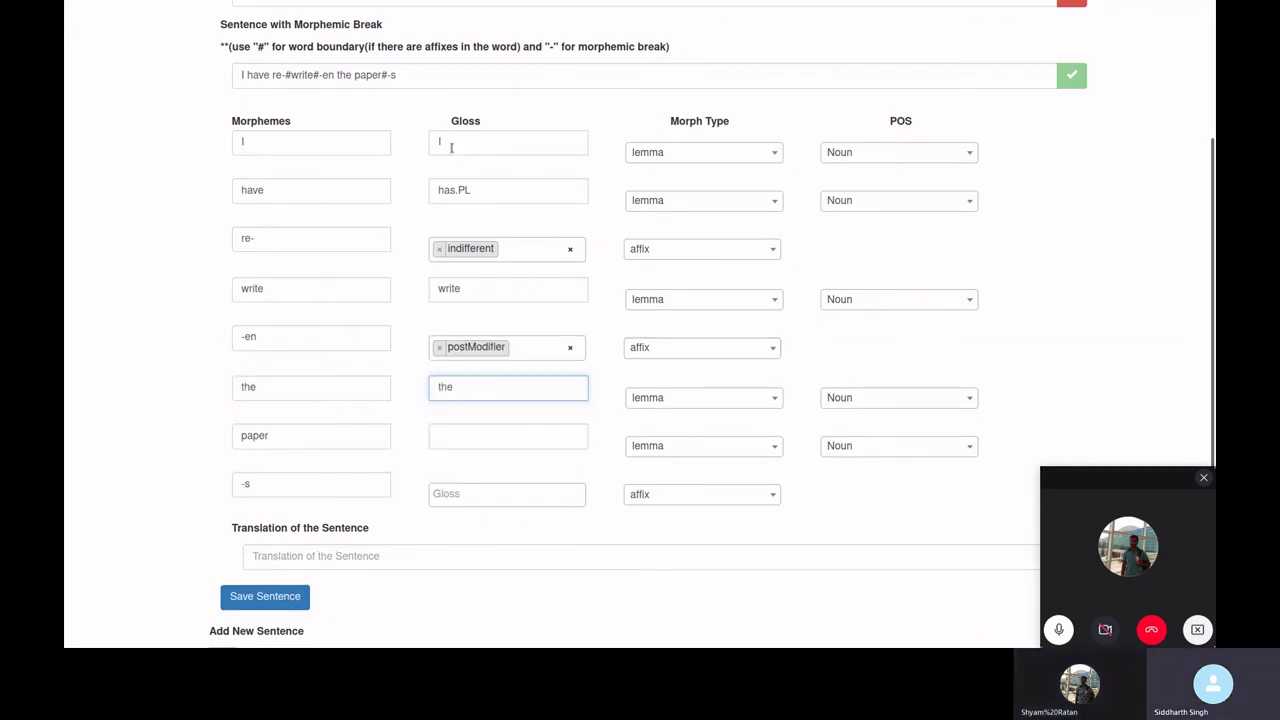
{"action": "key", "text": "Tab"}
{"action": "key", "text": "Tab"}
{"action": "key", "text": "Tab"}
{"action": "key", "text": "Tab"}
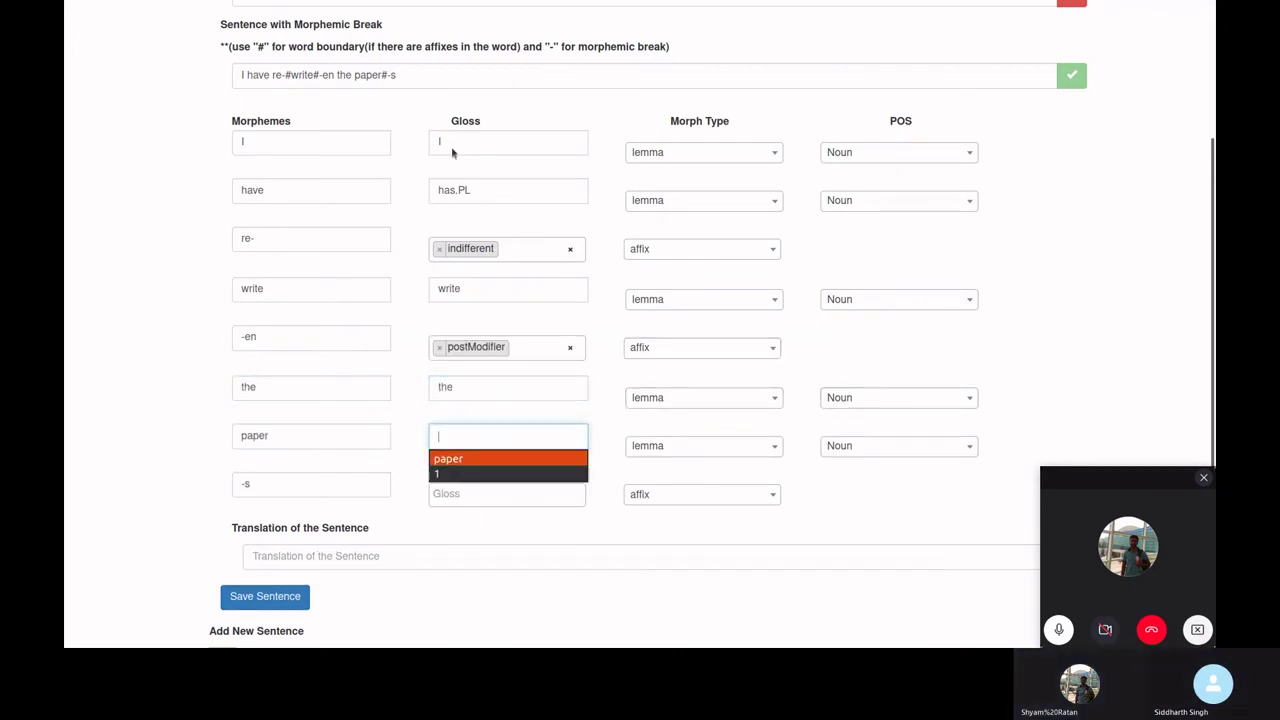
{"action": "key", "text": "Return"}
{"action": "key", "text": "Tab"}
{"action": "key", "text": "Tab"}
{"action": "key", "text": "Tab"}
{"action": "key", "text": "Tab"}
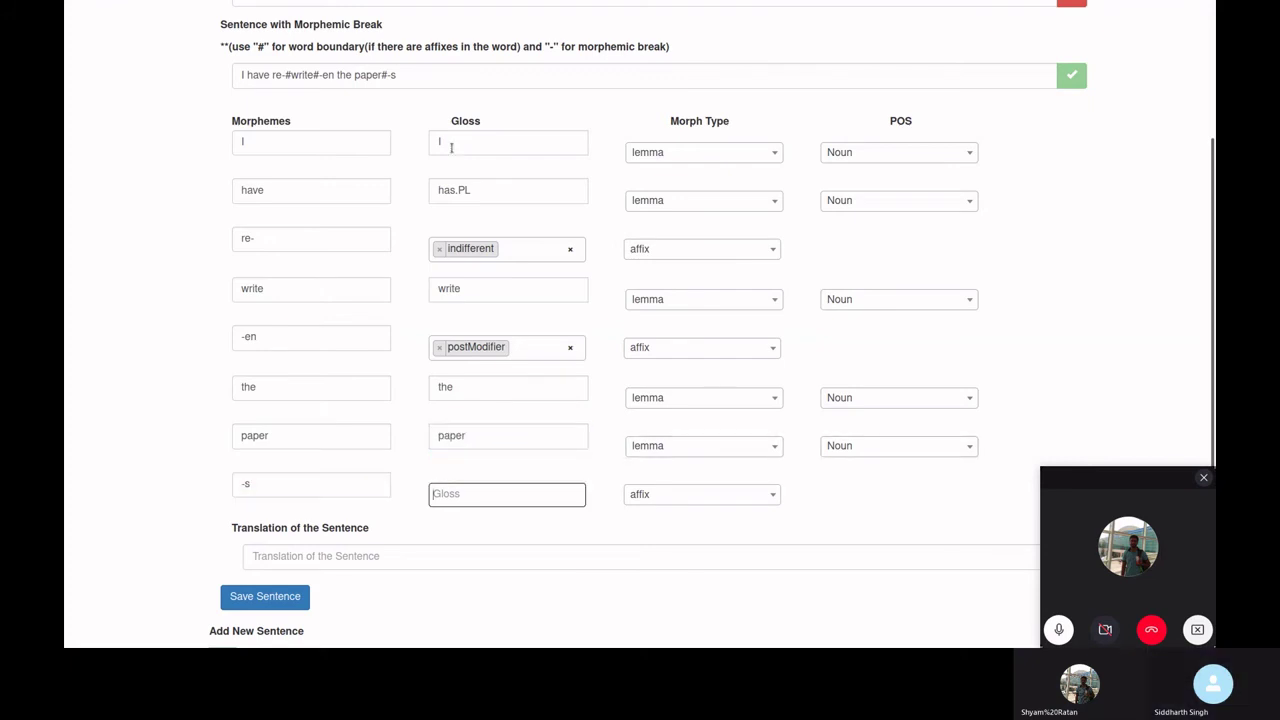
{"action": "key", "text": "Down"}
{"action": "key", "text": "Down"}
{"action": "key", "text": "Down"}
{"action": "key", "text": "Return"}
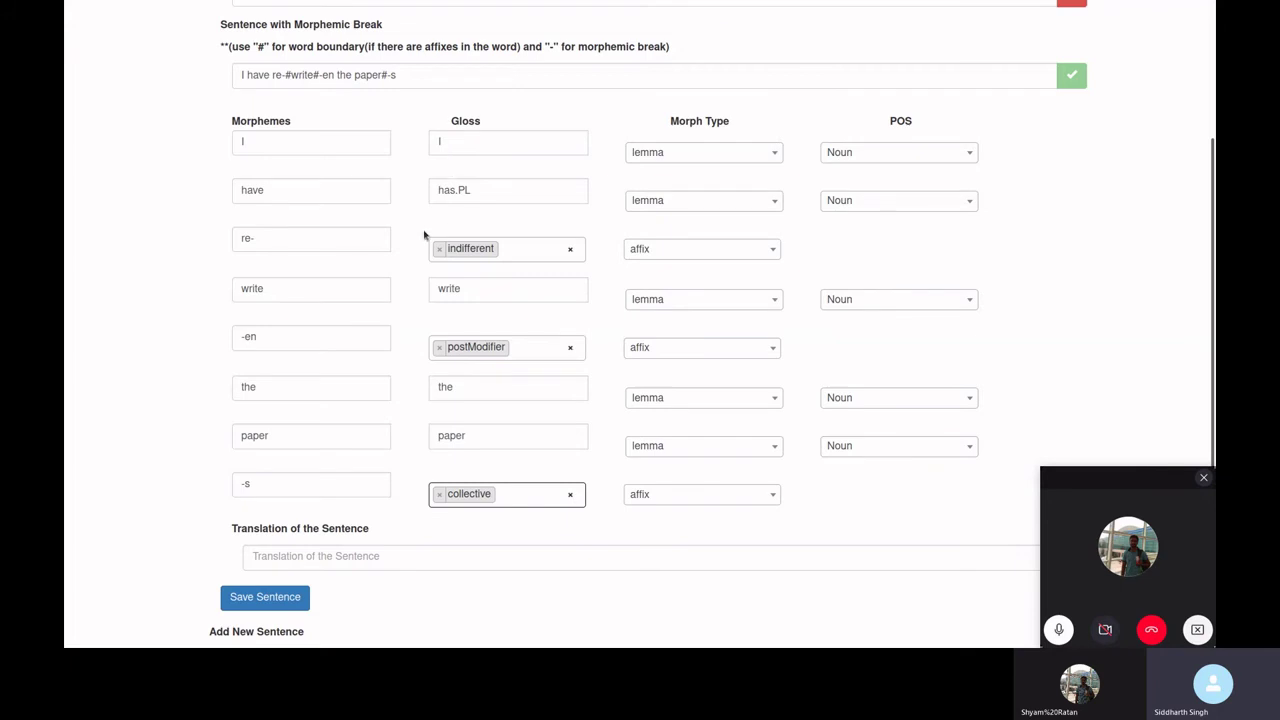
{"action": "scroll", "coordinate": [375, 406], "scroll_direction": "down", "scroll_amount": 1}
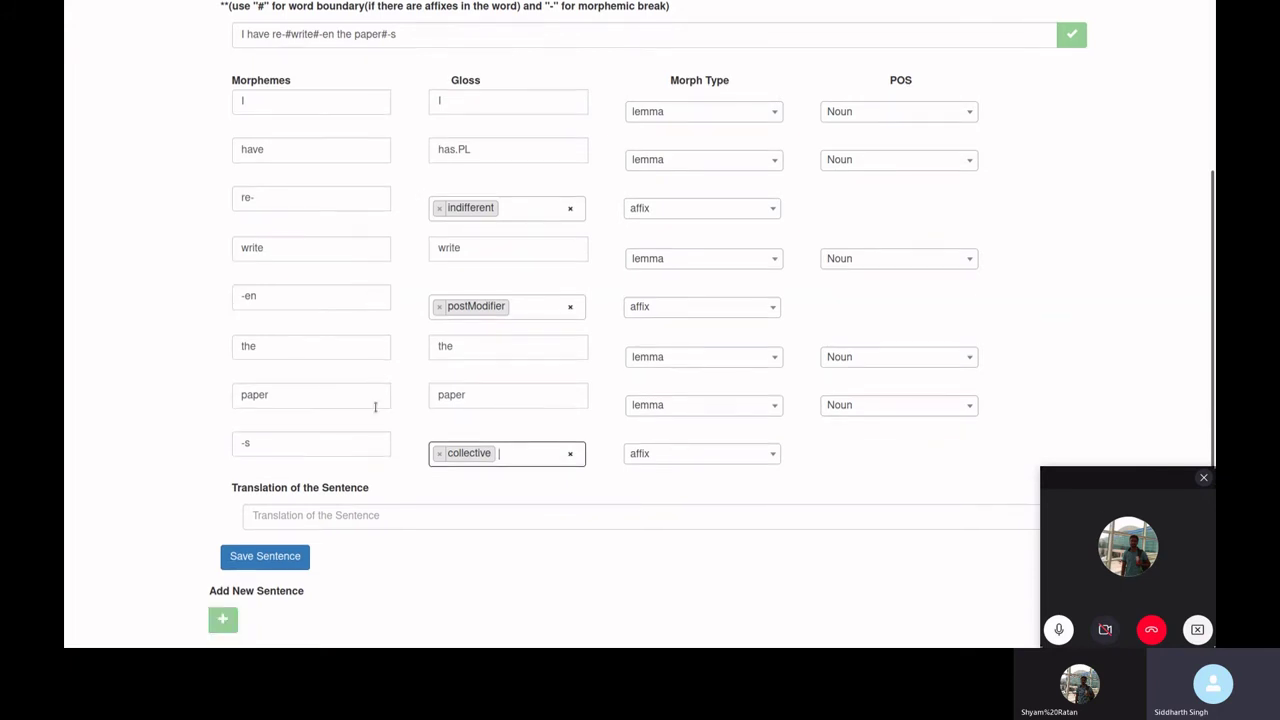
- Enter the Hindi translation मैंने पेपर दोबारा लिख लिया है from the suggestions
{"action": "left_click", "coordinate": [377, 515]}
{"action": "key", "text": "Down"}
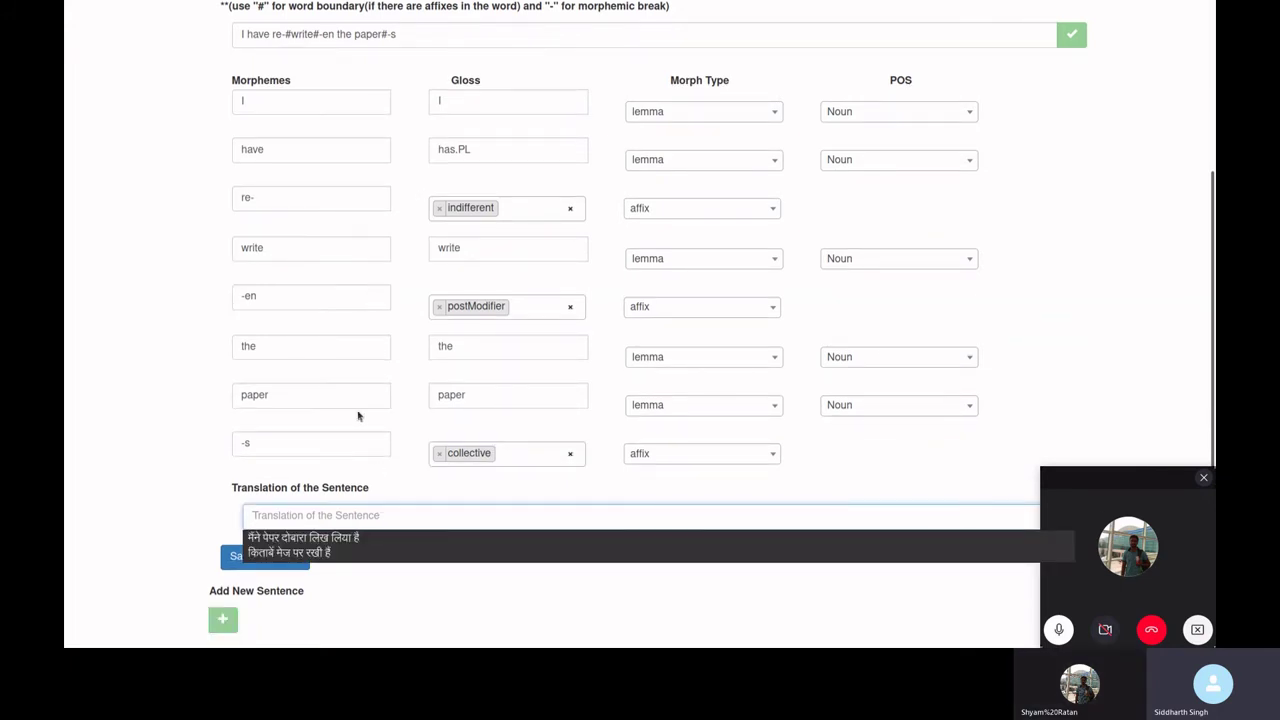
{"action": "key", "text": "Down"}
{"action": "key", "text": "Return"}
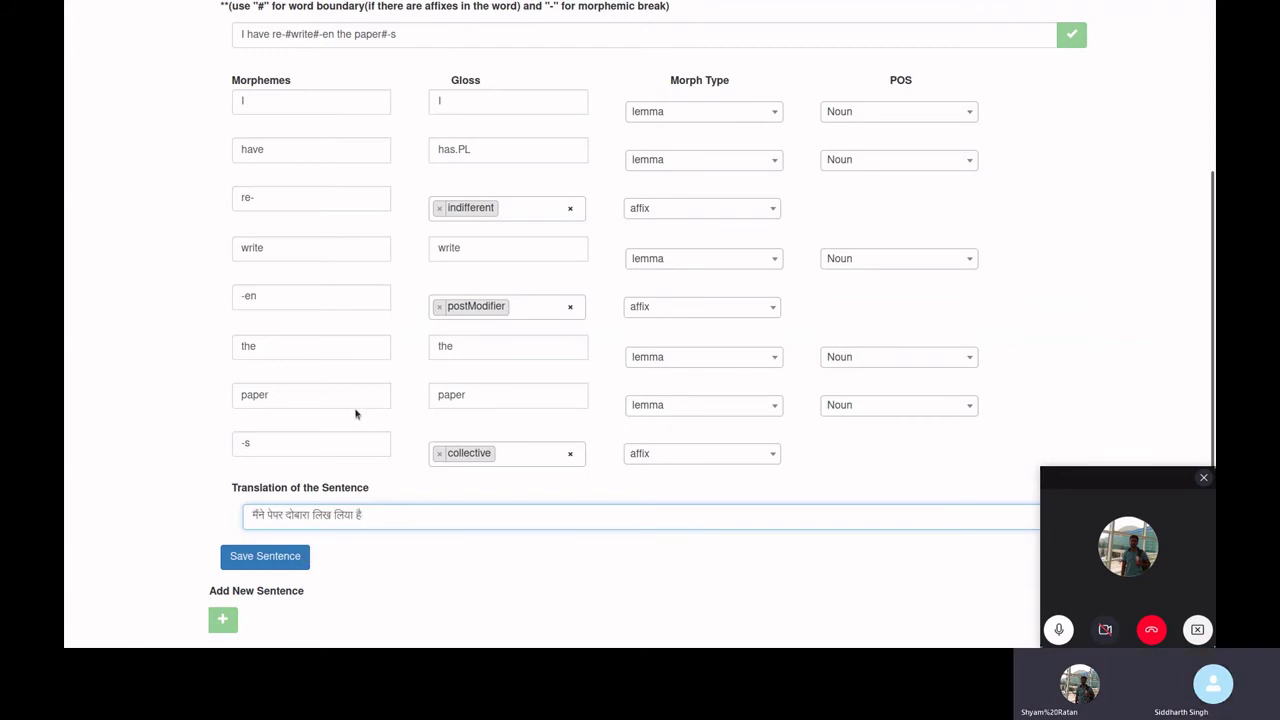
- Save the glossed sentence to Braj_123
{"action": "scroll", "coordinate": [363, 404], "scroll_direction": "up", "scroll_amount": 3}
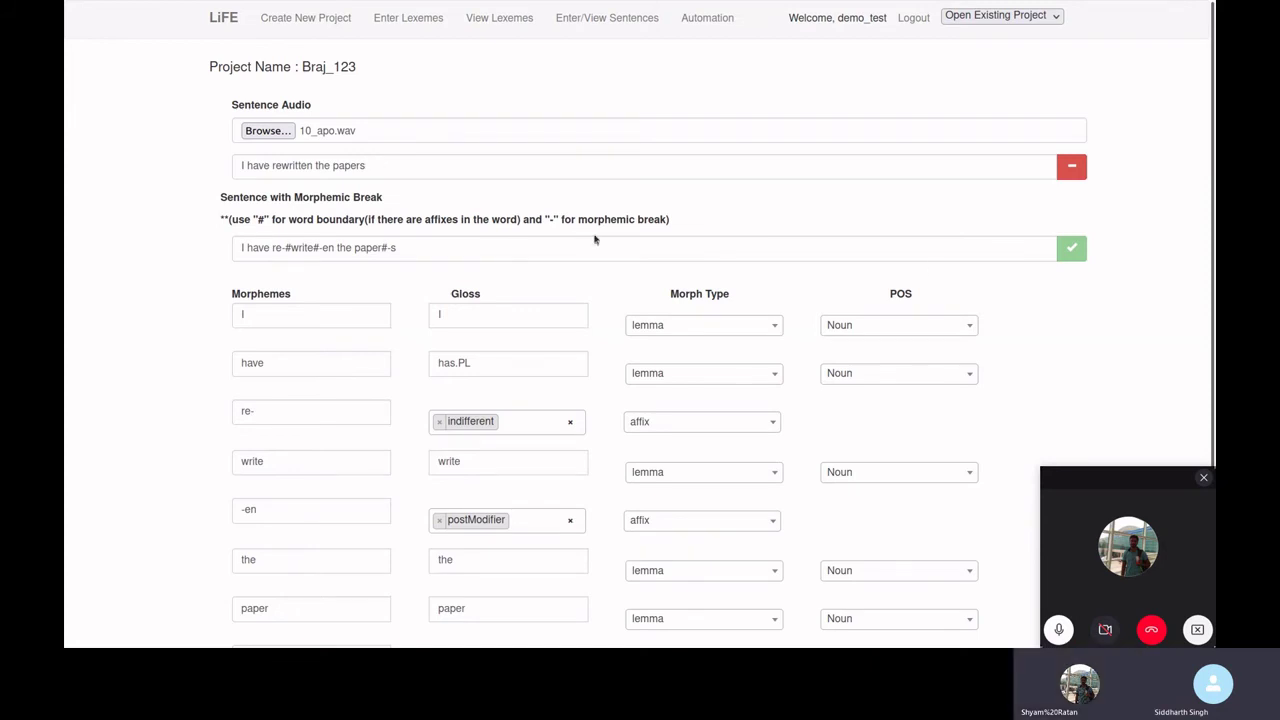
{"action": "scroll", "coordinate": [546, 220], "scroll_direction": "down", "scroll_amount": 3}
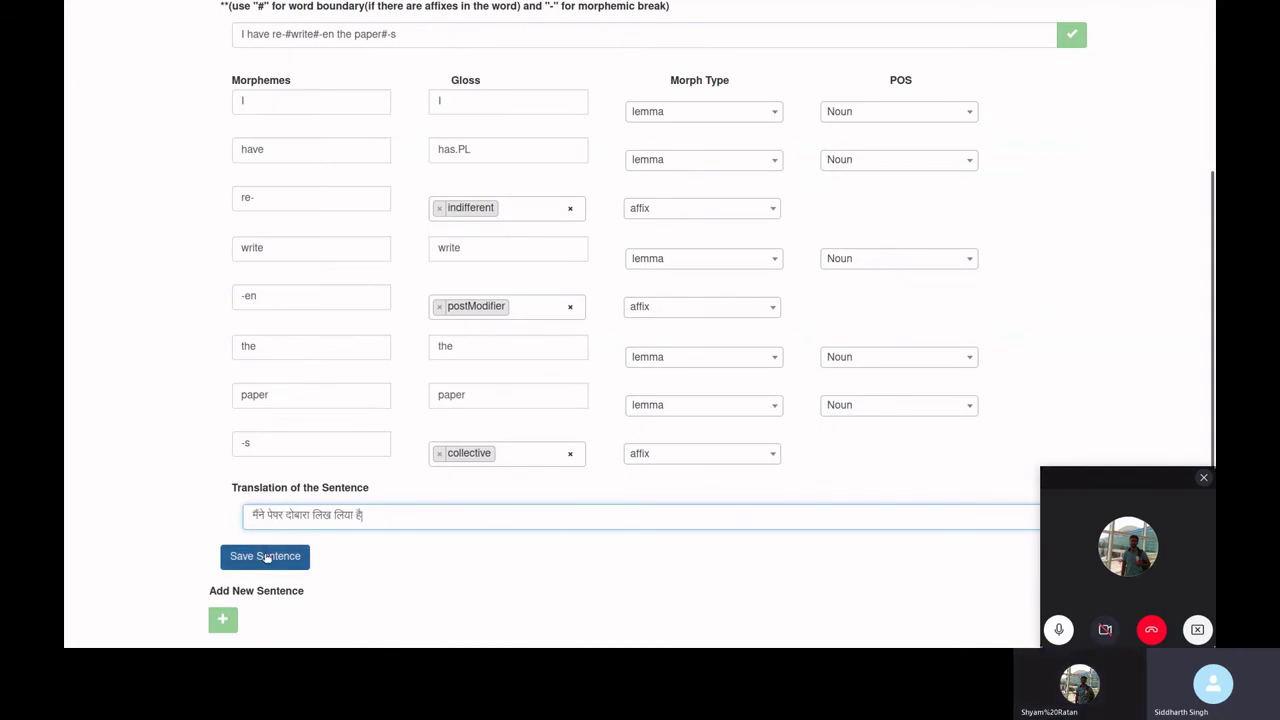
{"action": "left_click", "coordinate": [266, 558]}
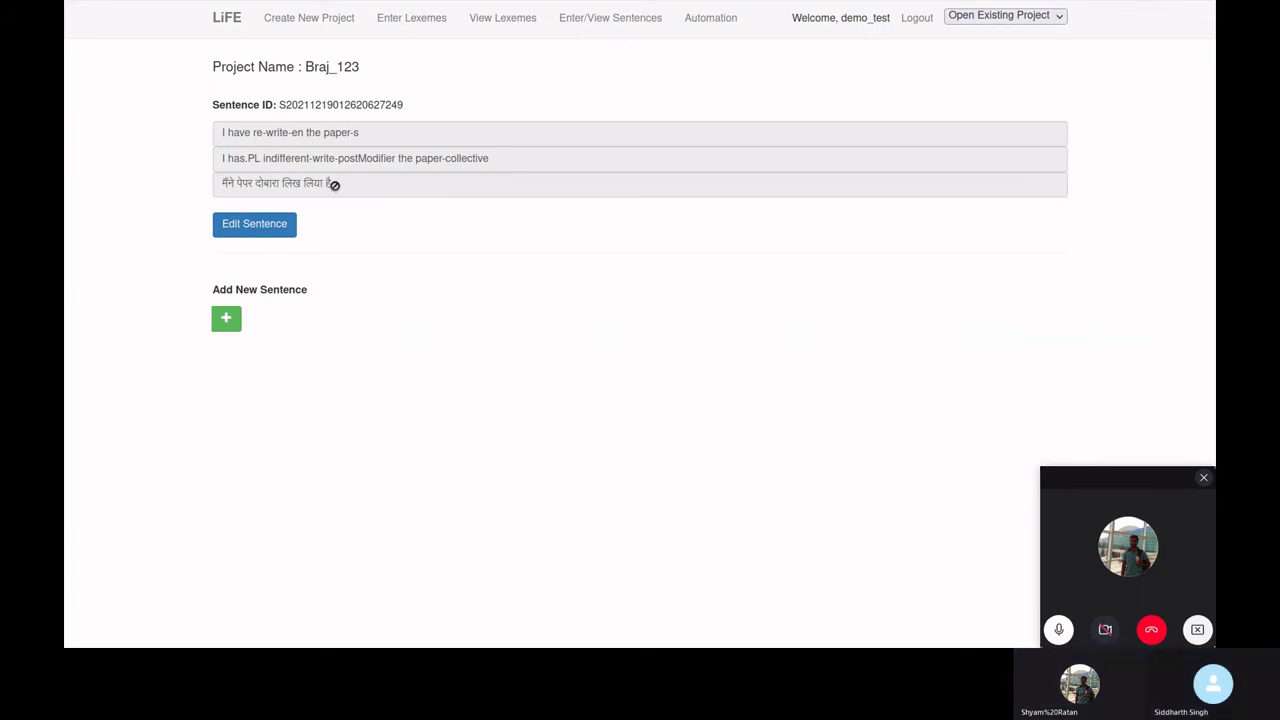
- Open an empty new-sentence form below the saved Braj_123 sentence
{"action": "left_click_drag", "start_coordinate": [334, 185], "coordinate": [286, 157]}
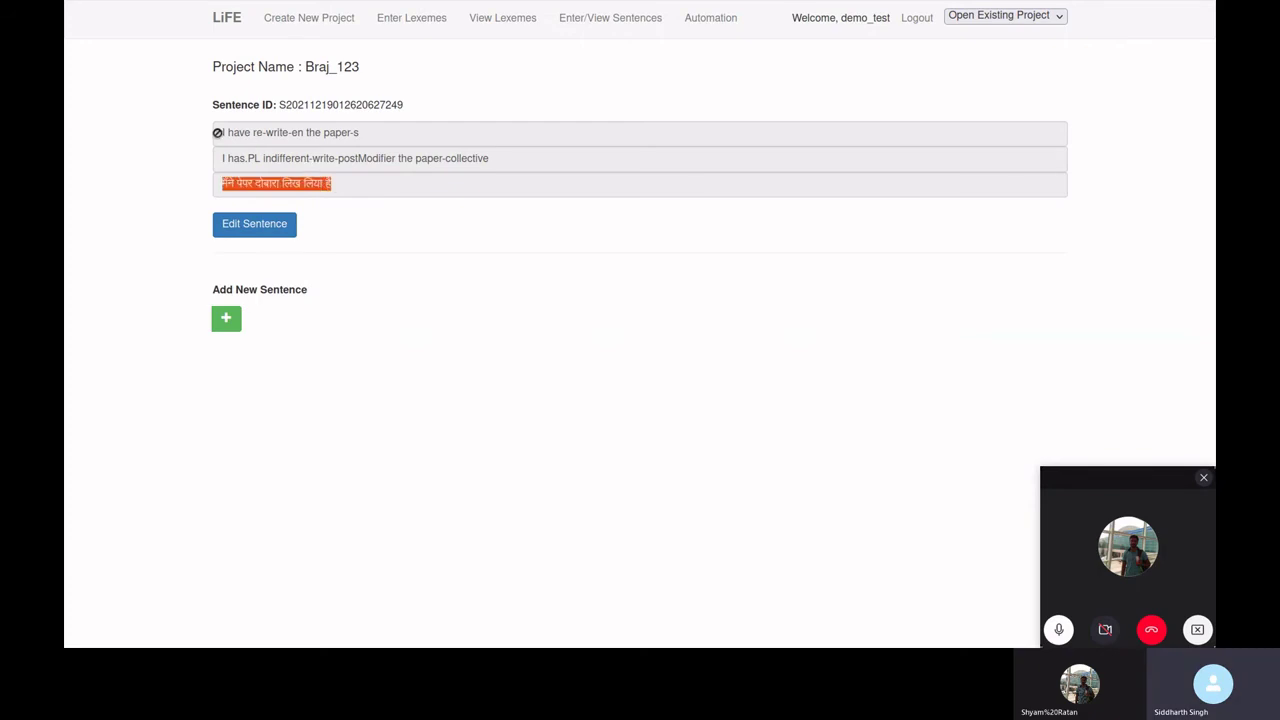
{"action": "left_click", "coordinate": [184, 160]}
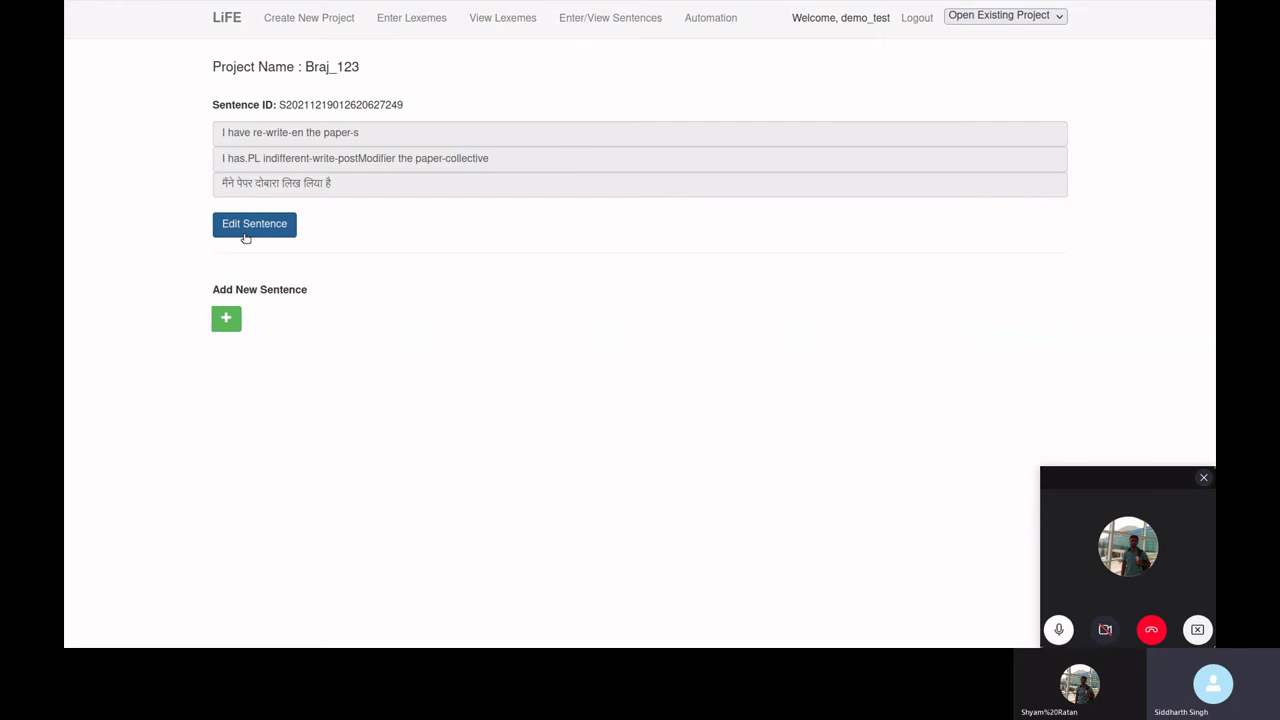
{"action": "left_click", "coordinate": [226, 320]}
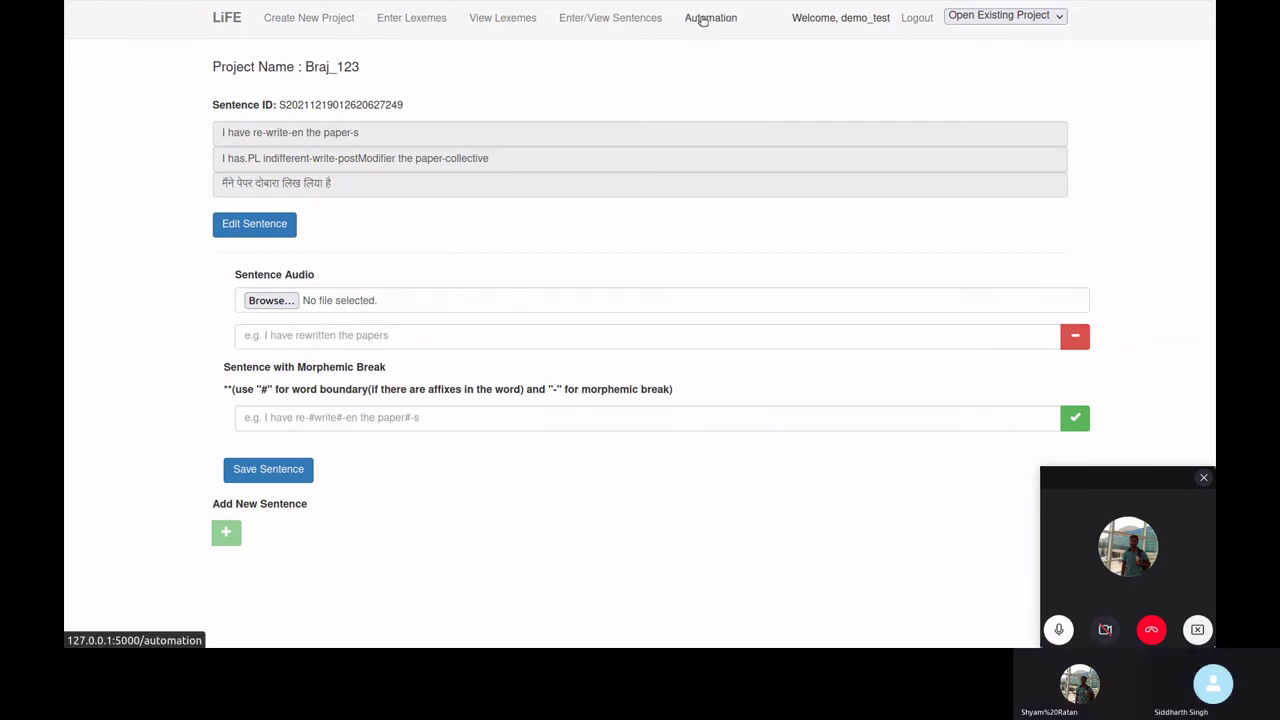
- Run Automate POS on the word 'table', which returns Noun
{"action": "left_click", "coordinate": [703, 20]}
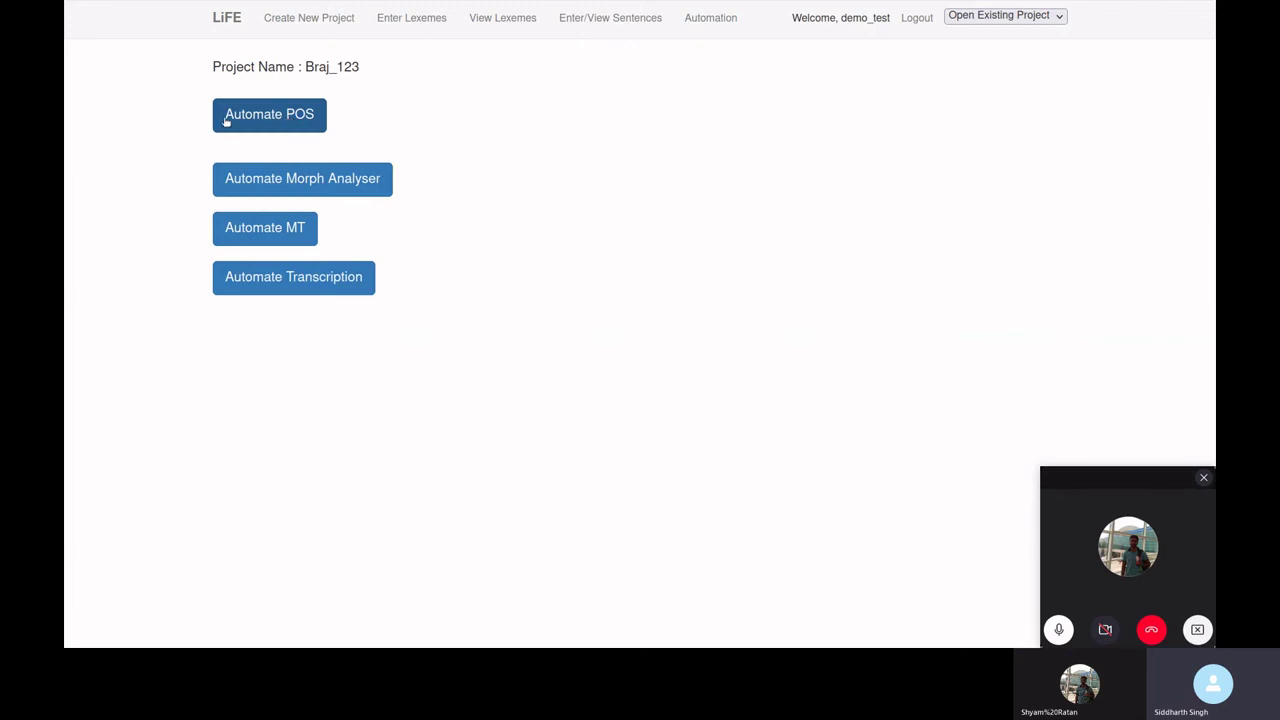
{"action": "left_click", "coordinate": [264, 120]}
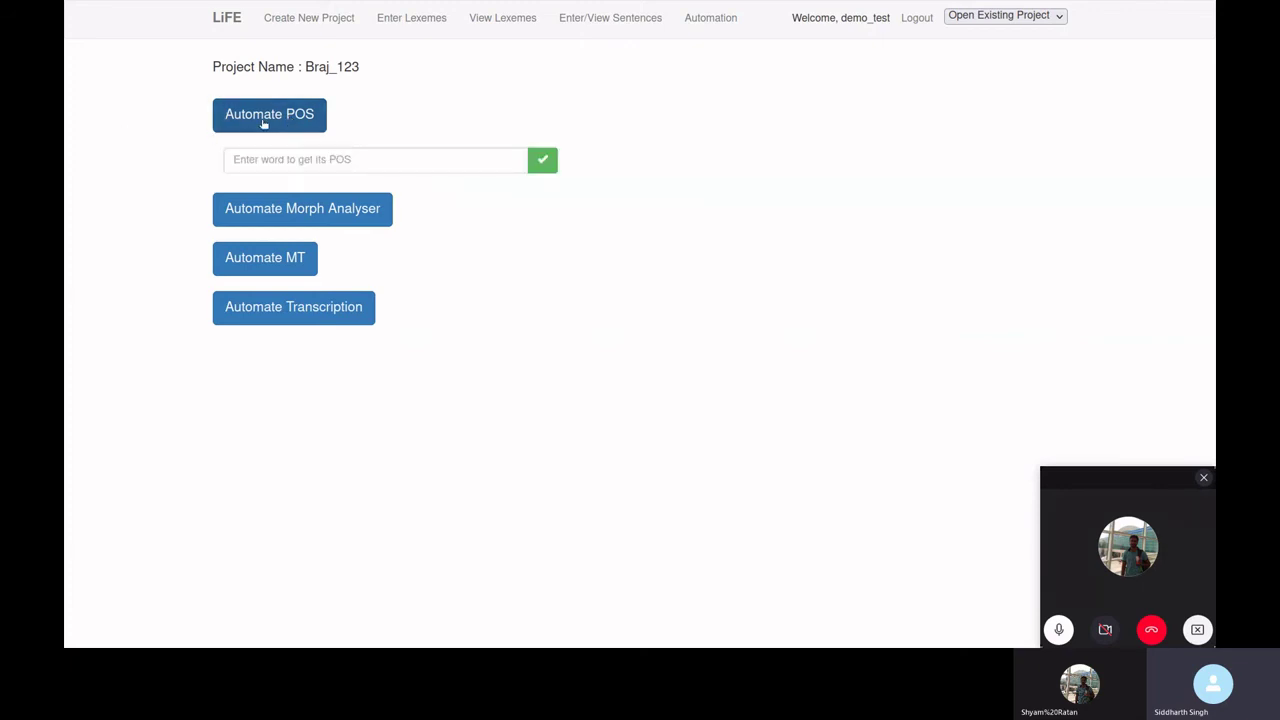
{"action": "left_click", "coordinate": [298, 157]}
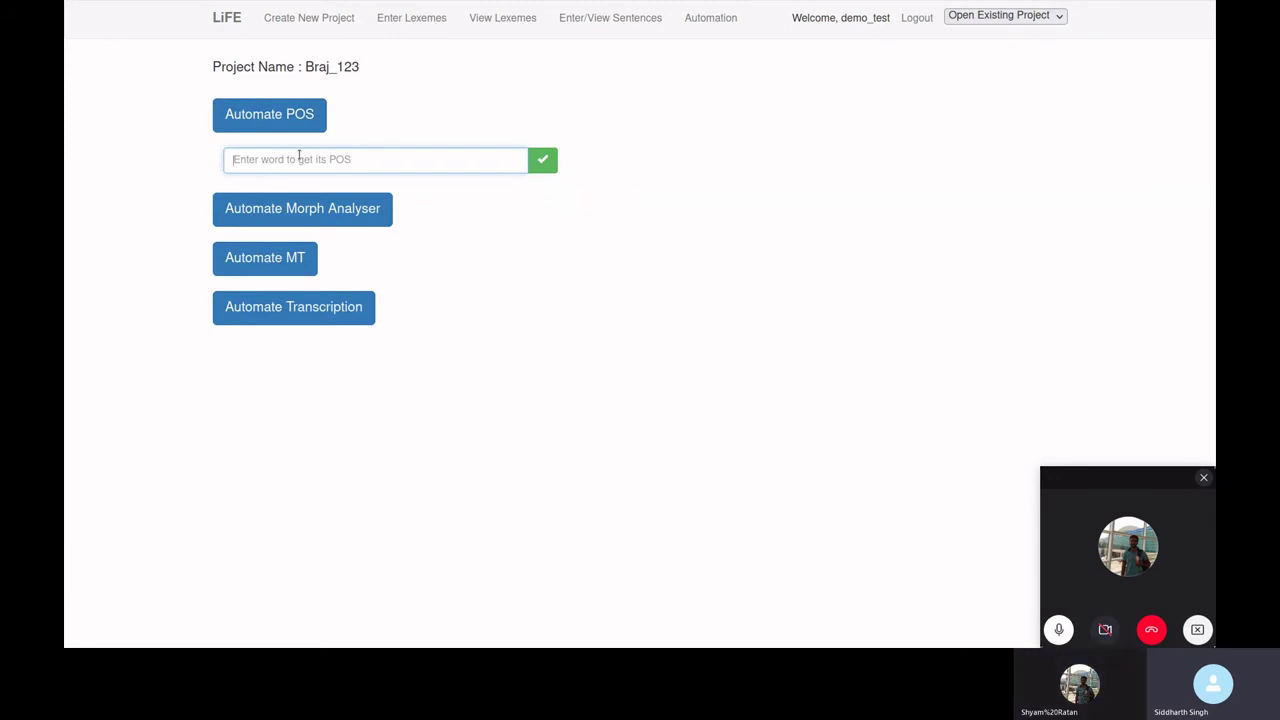
{"action": "type", "text": "table"}
{"action": "left_click", "coordinate": [542, 160]}
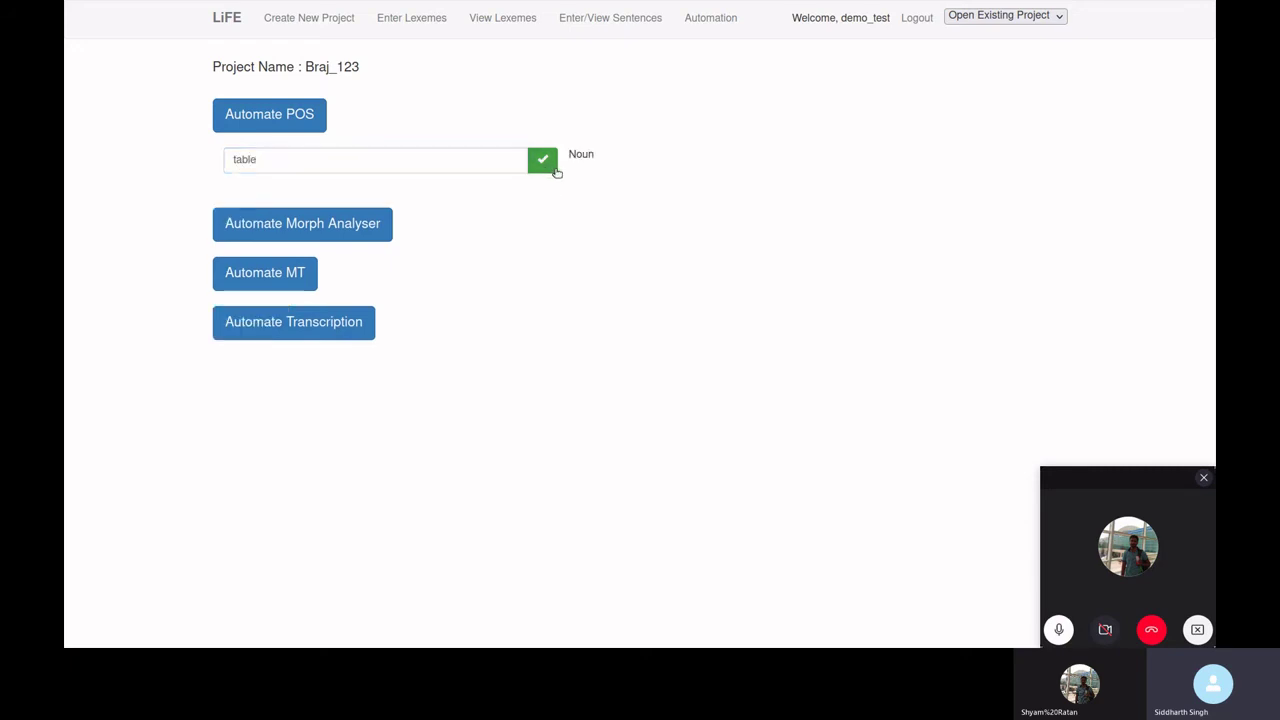
{"action": "left_click", "coordinate": [360, 157]}
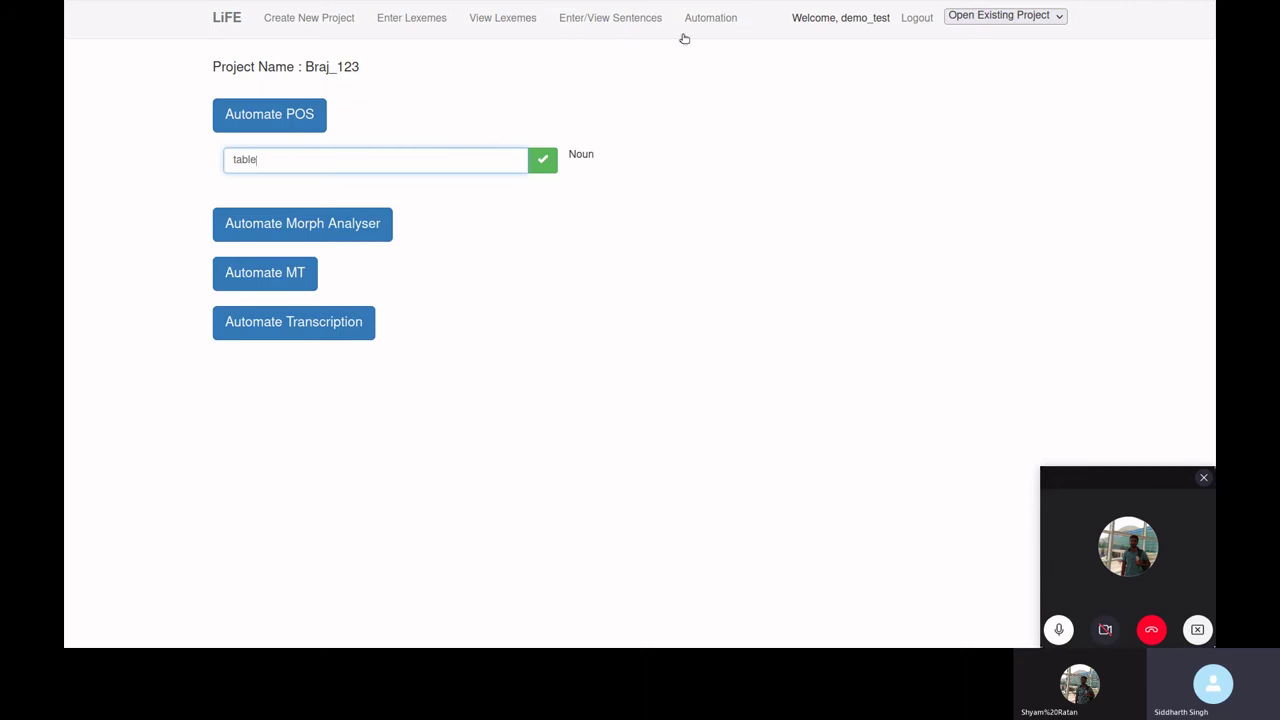
- Add 'I have rewritten the papers' with its suggested morphemic break and generate the morphemes
{"action": "left_click", "coordinate": [629, 18]}
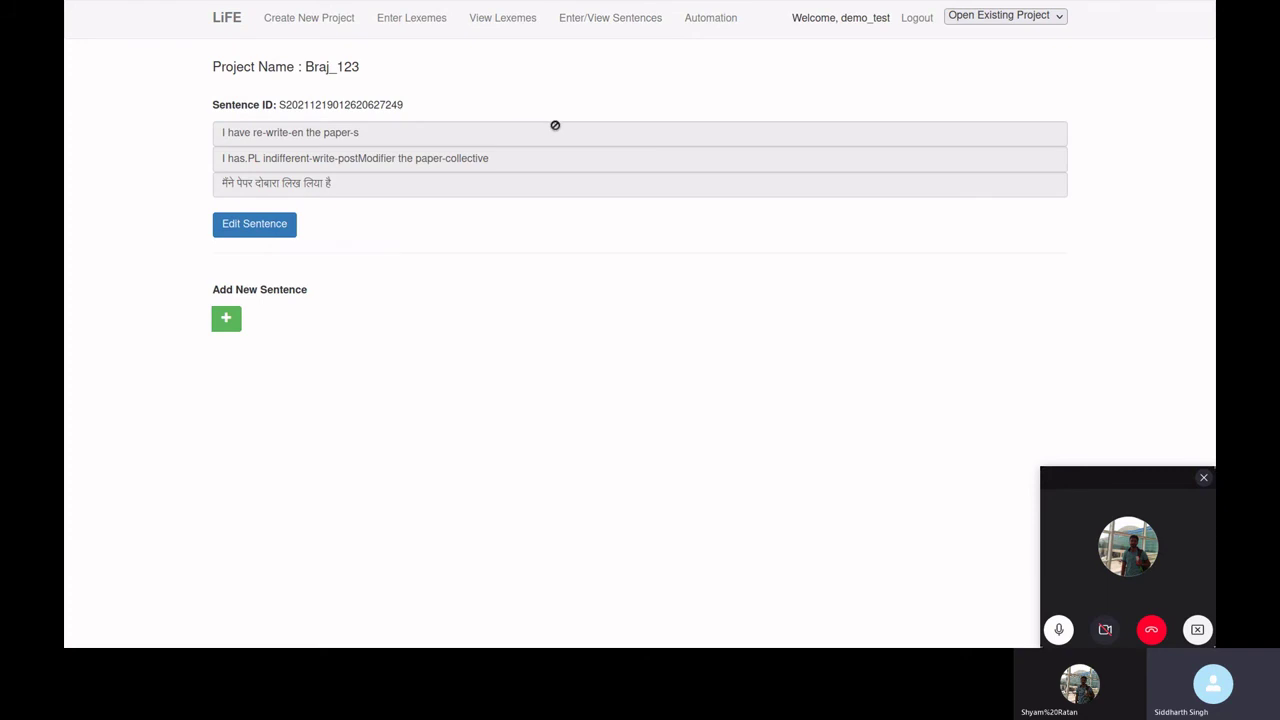
{"action": "left_click", "coordinate": [226, 318]}
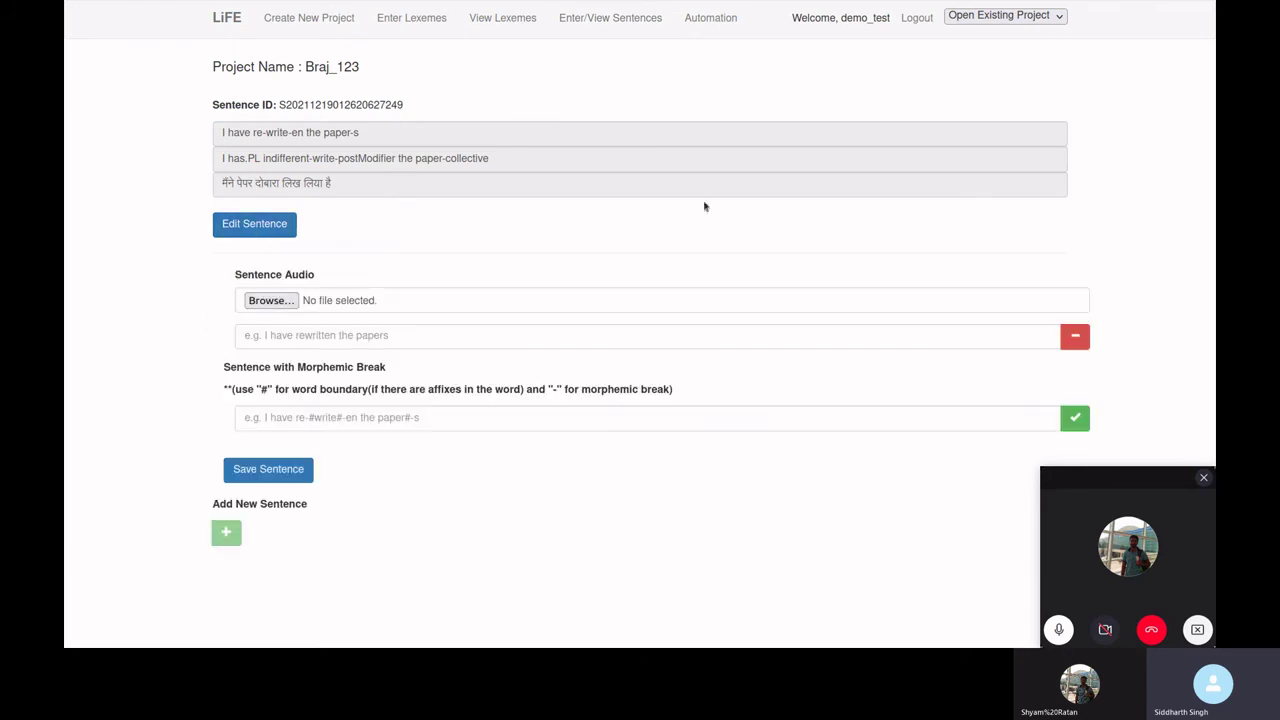
{"action": "left_click", "coordinate": [356, 336]}
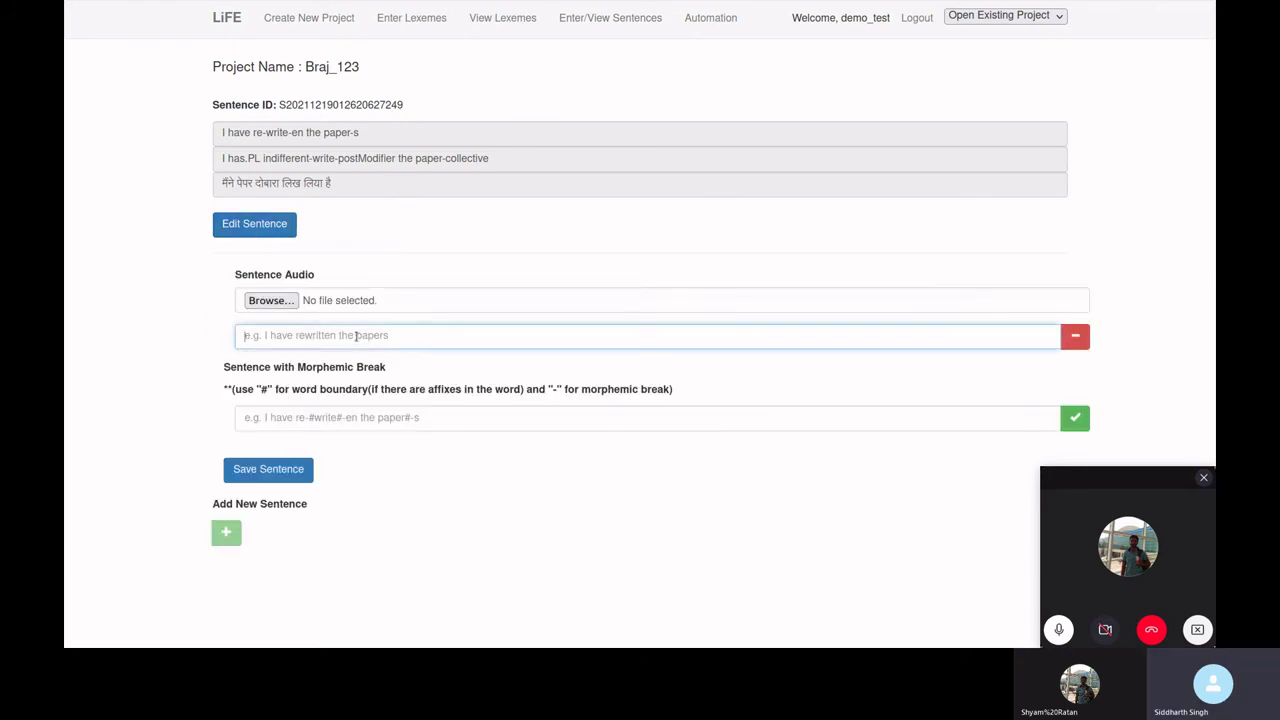
{"action": "key", "text": "Down"}
{"action": "key", "text": "Down"}
{"action": "key", "text": "Return"}
{"action": "key", "text": "Tab"}
{"action": "key", "text": "Down"}
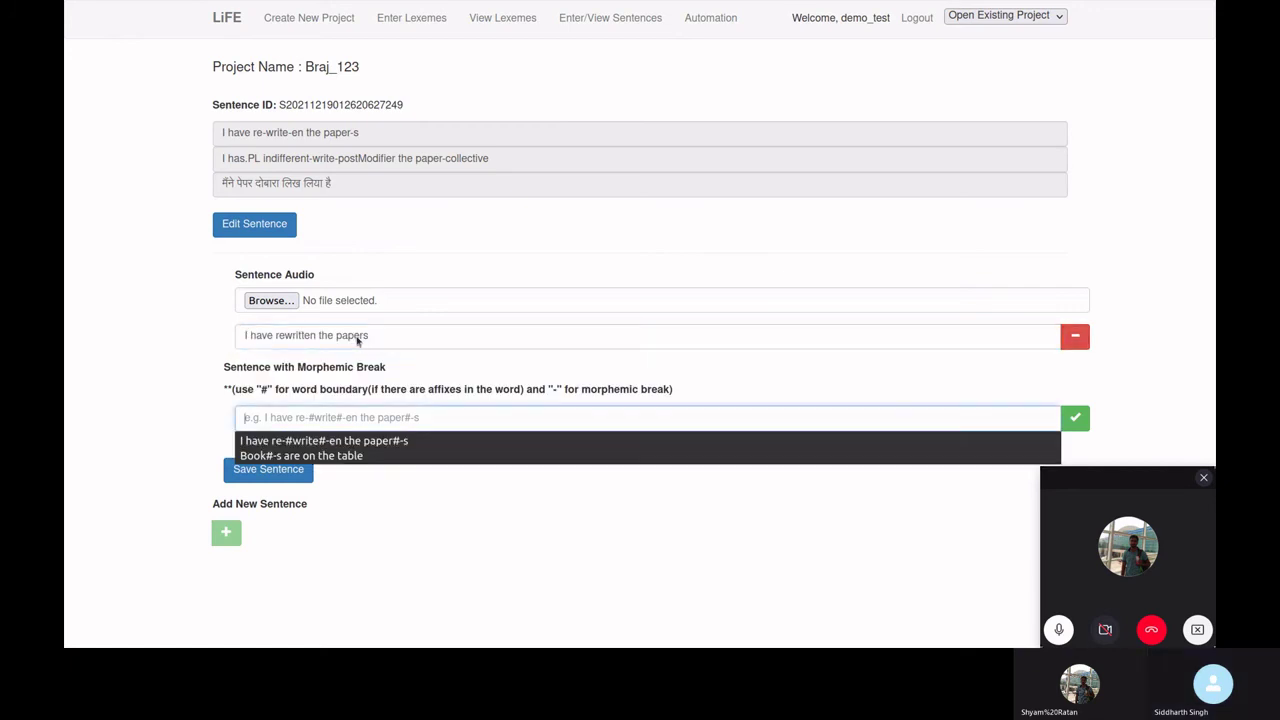
{"action": "key", "text": "Down"}
{"action": "key", "text": "Return"}
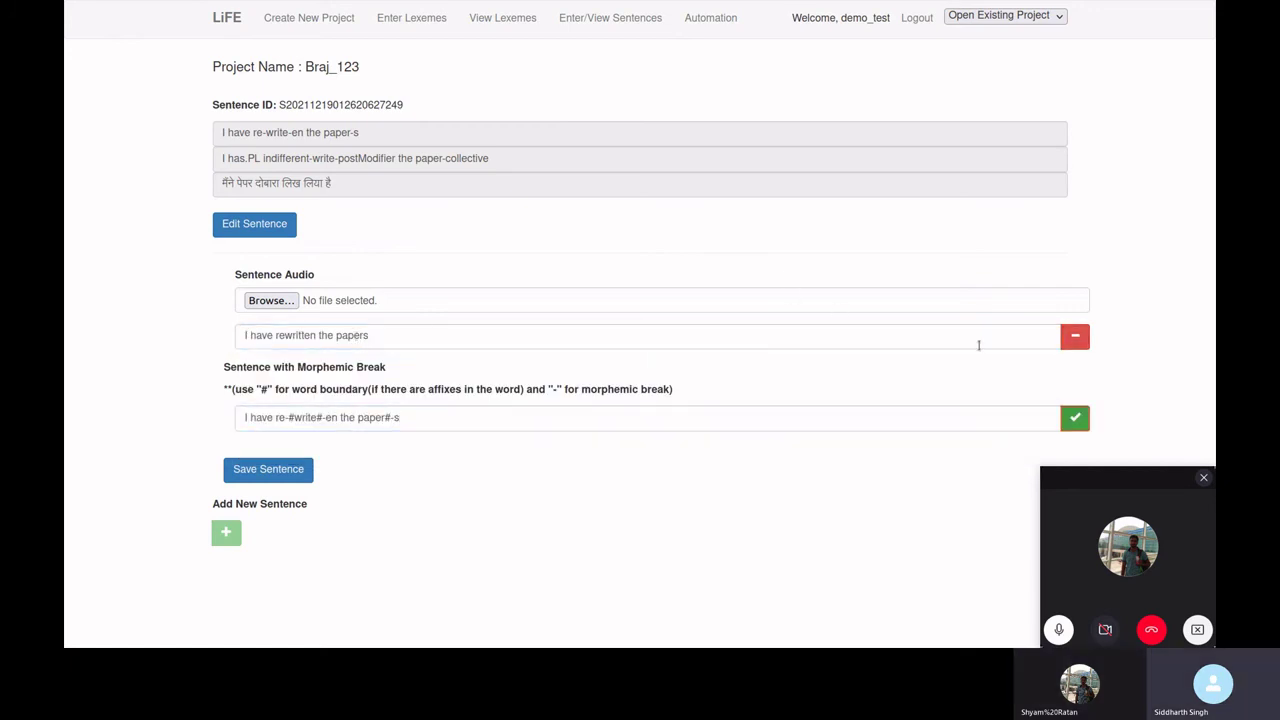
{"action": "left_click", "coordinate": [1074, 417]}
{"action": "scroll", "coordinate": [663, 289], "scroll_direction": "down", "scroll_amount": 4}
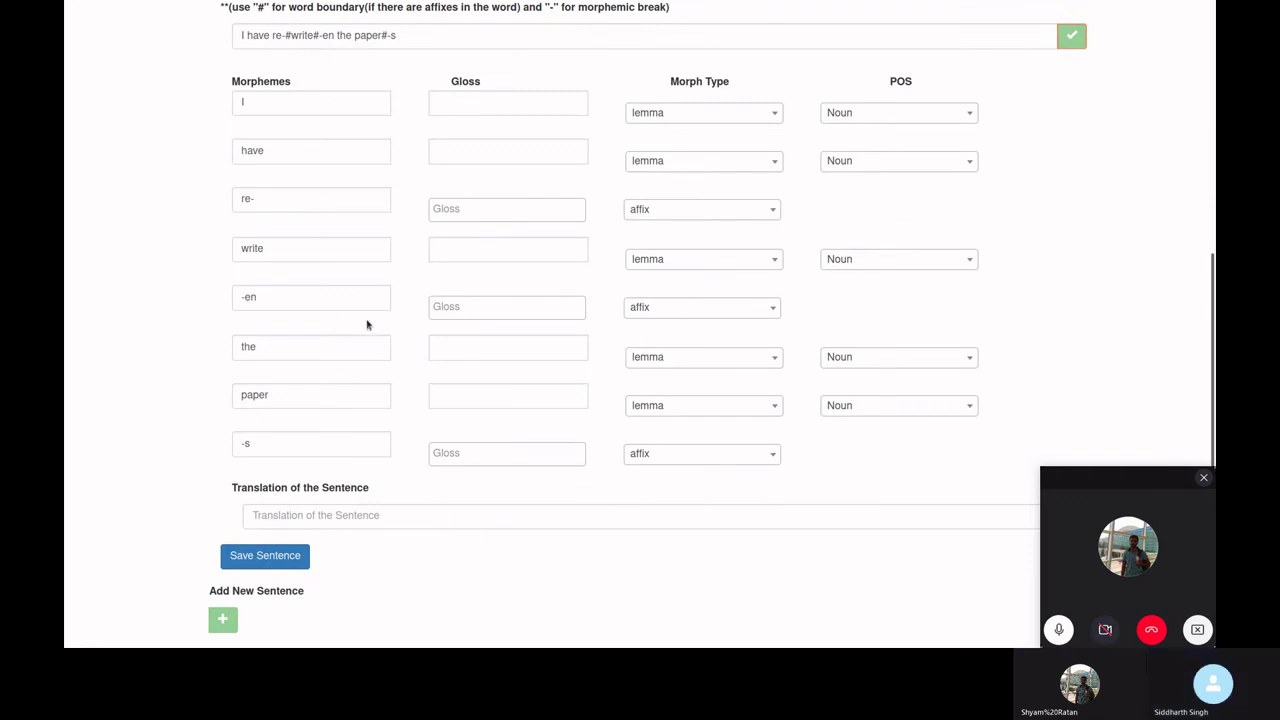
- Review the morph types of I, have, re- and -en, keeping -en as an affix
{"action": "left_click", "coordinate": [293, 110]}
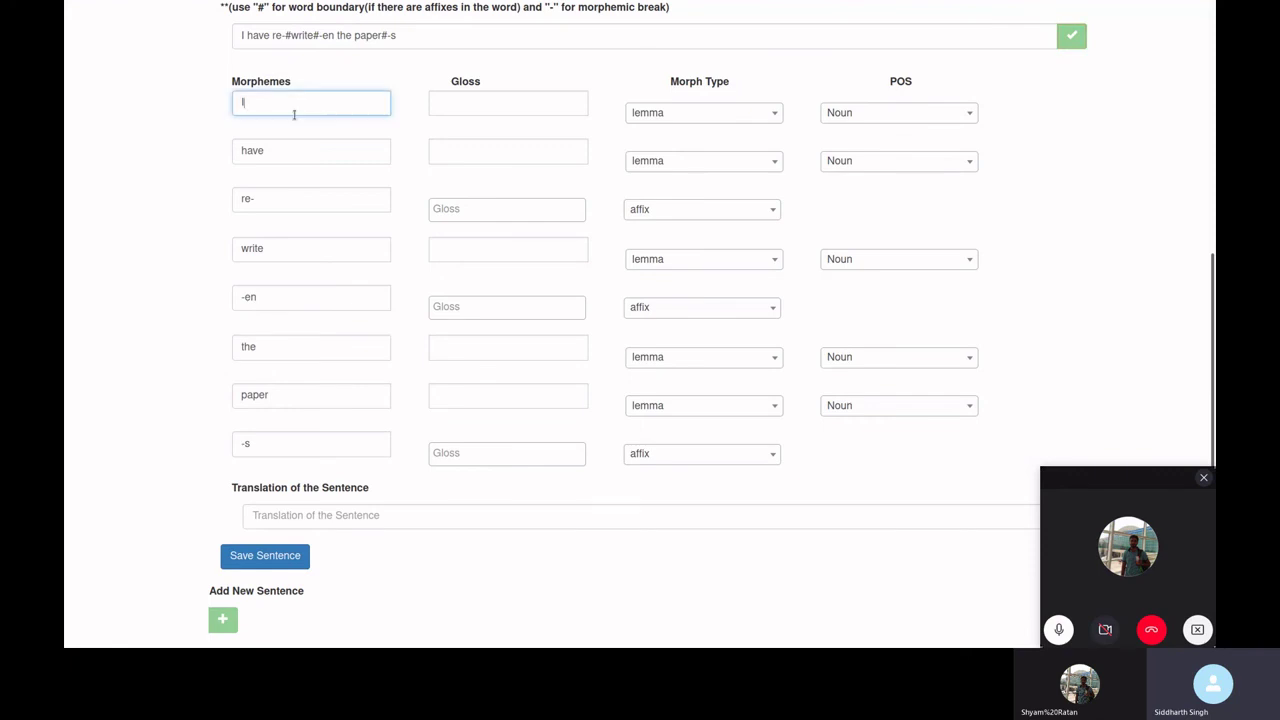
{"action": "left_click", "coordinate": [296, 156]}
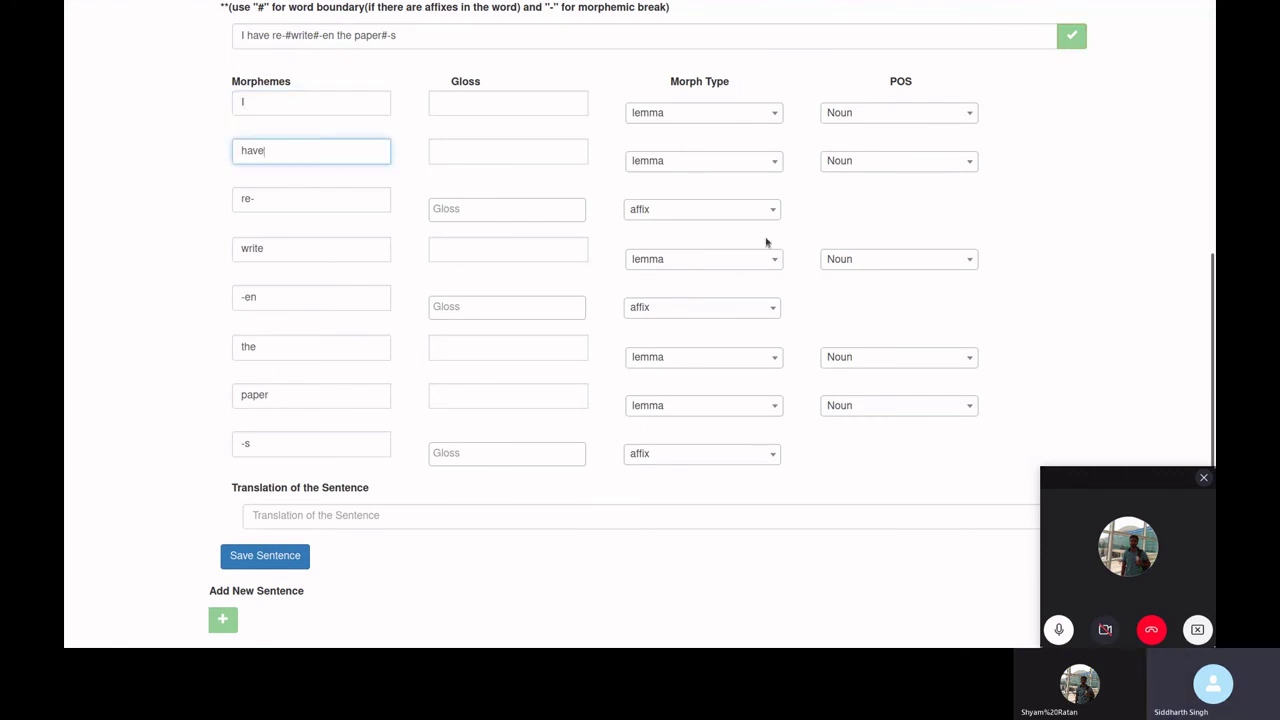
{"action": "left_click", "coordinate": [662, 213]}
{"action": "left_click", "coordinate": [664, 215]}
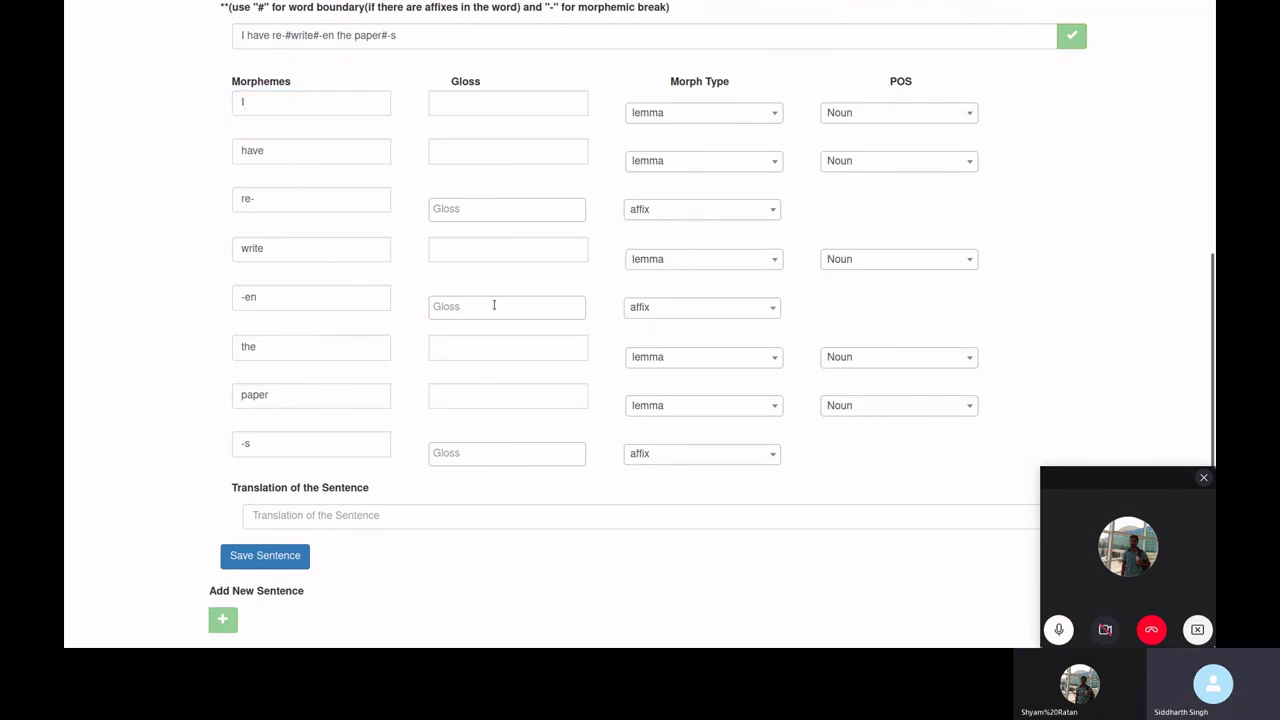
{"action": "left_click", "coordinate": [663, 311]}
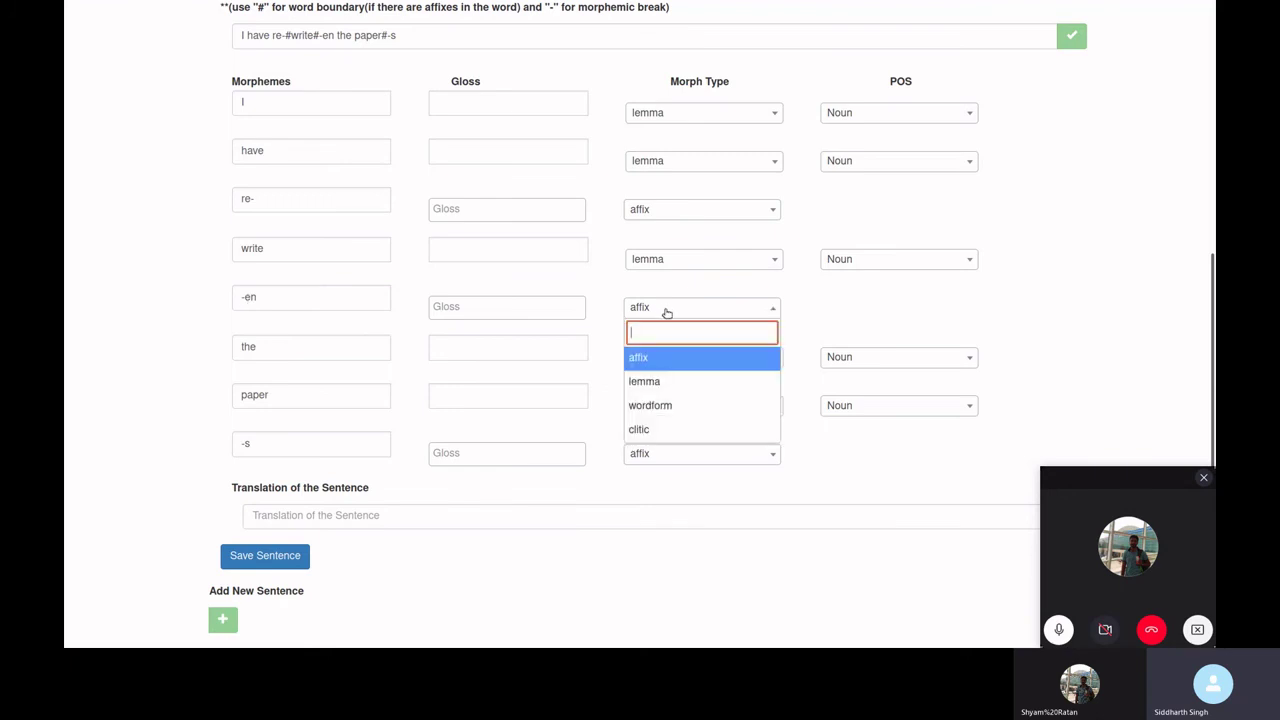
{"action": "left_click", "coordinate": [663, 312]}
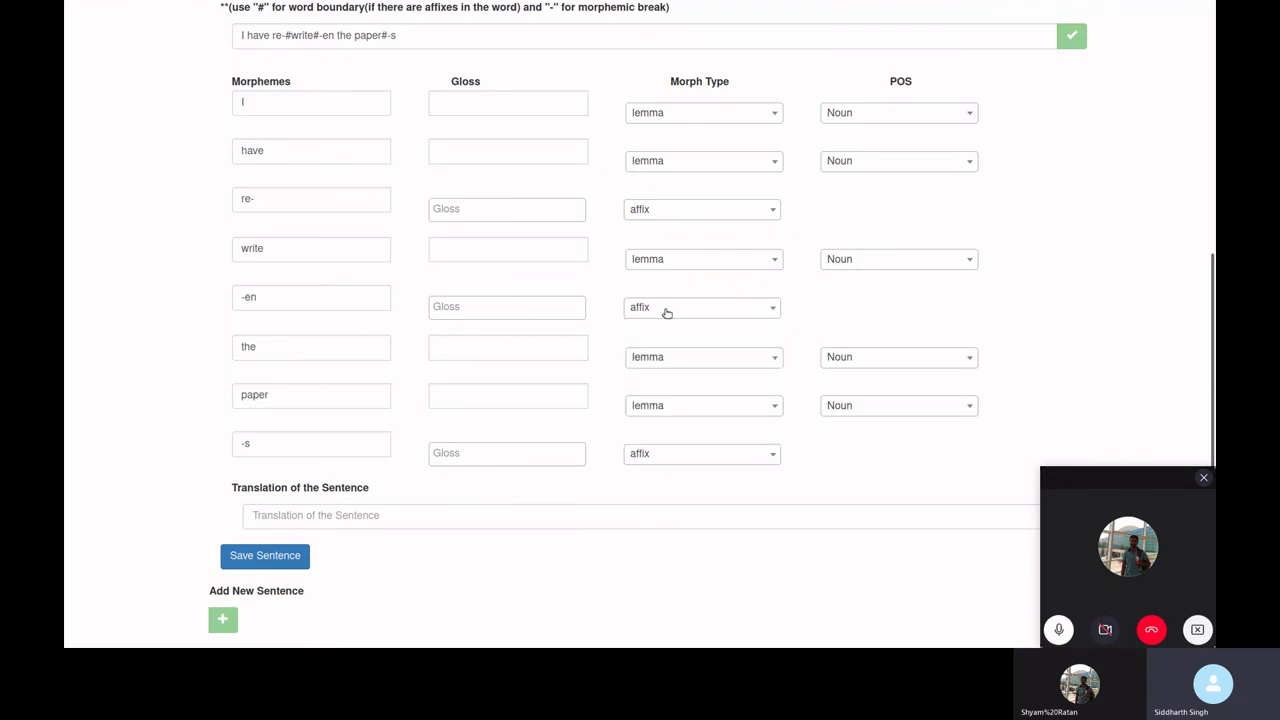
{"action": "left_click", "coordinate": [460, 156]}
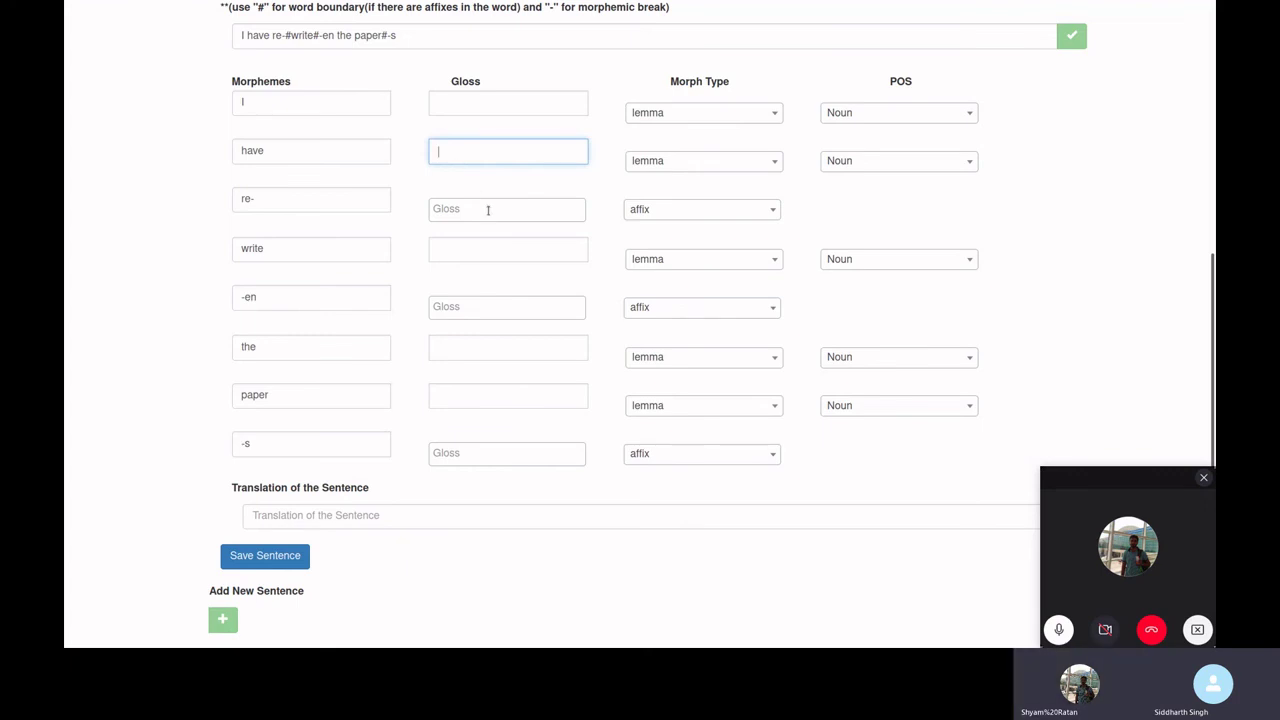
{"action": "scroll", "coordinate": [487, 250], "scroll_direction": "up", "scroll_amount": 4}
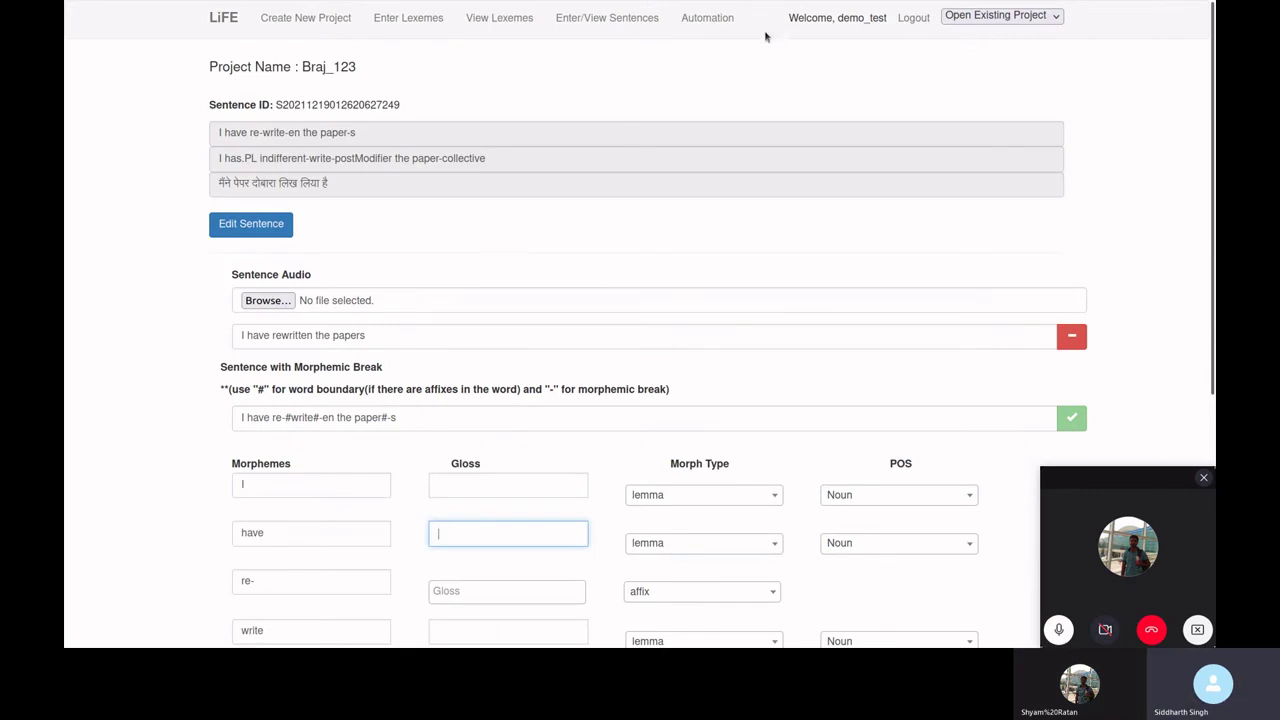
- Check the existing projects list, view Braj_123, then go back to the home page
{"action": "left_click", "coordinate": [225, 20]}
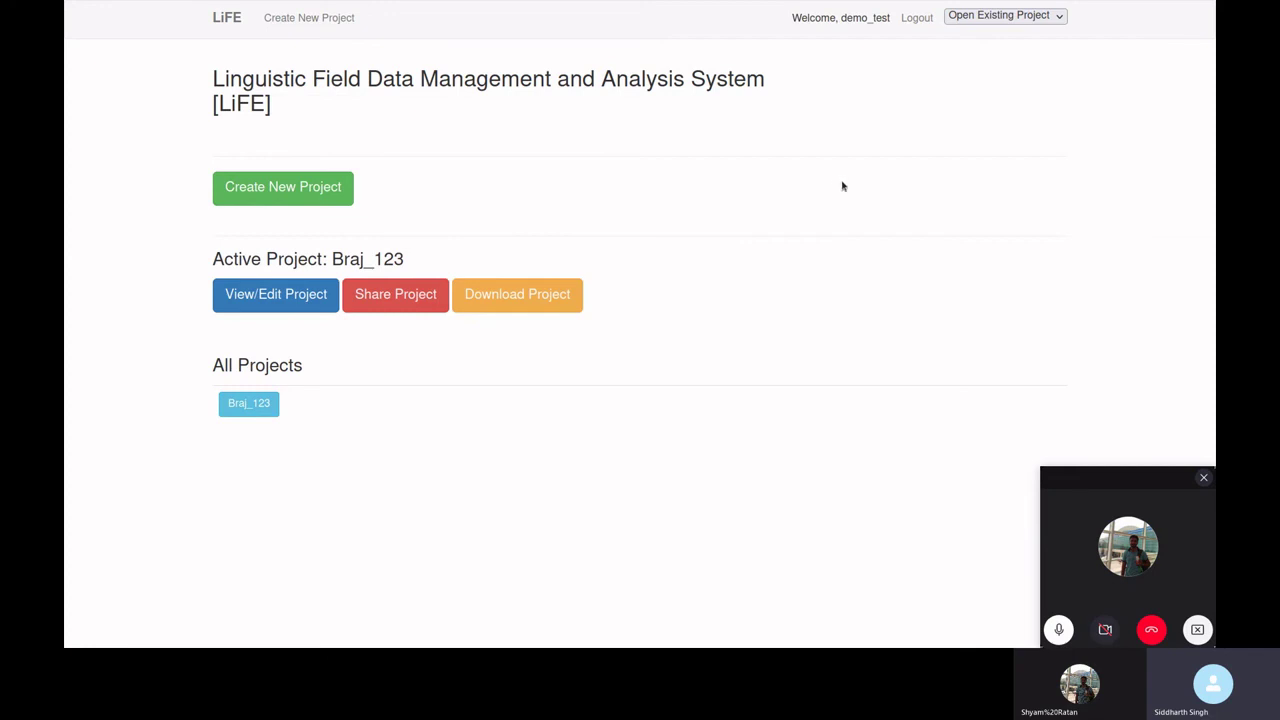
{"action": "left_click", "coordinate": [1015, 18]}
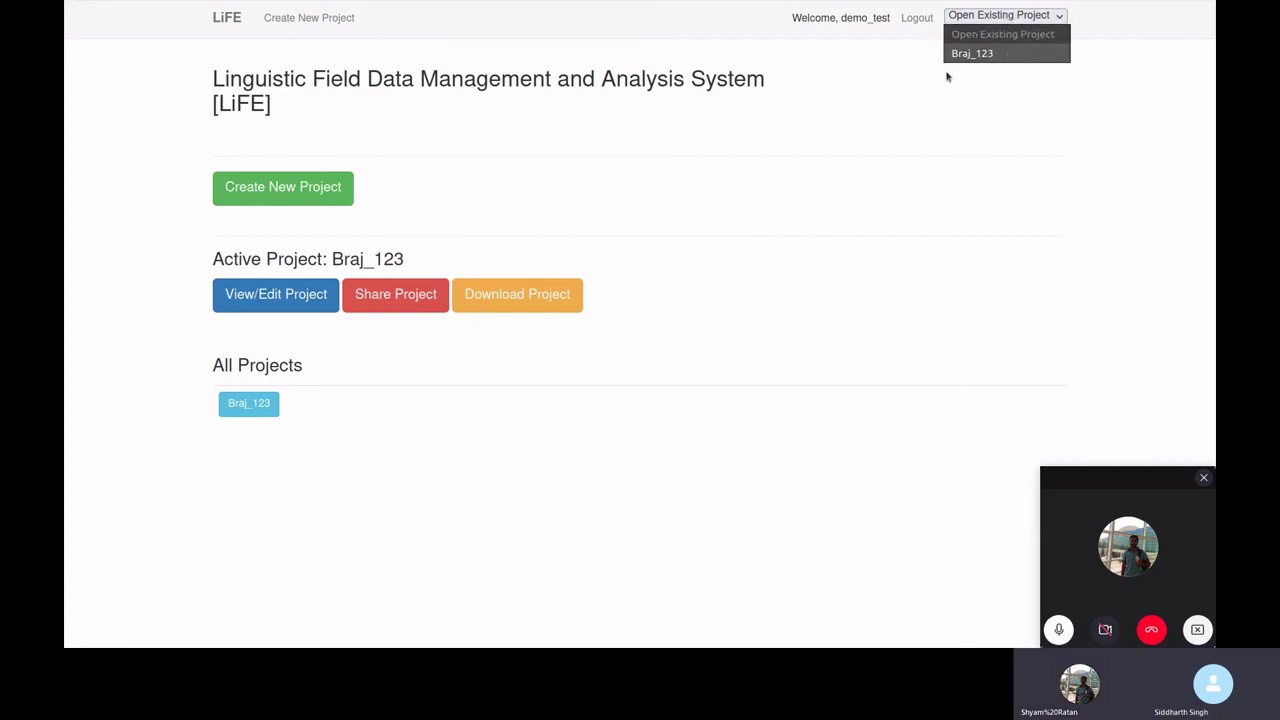
{"action": "left_click", "coordinate": [868, 125]}
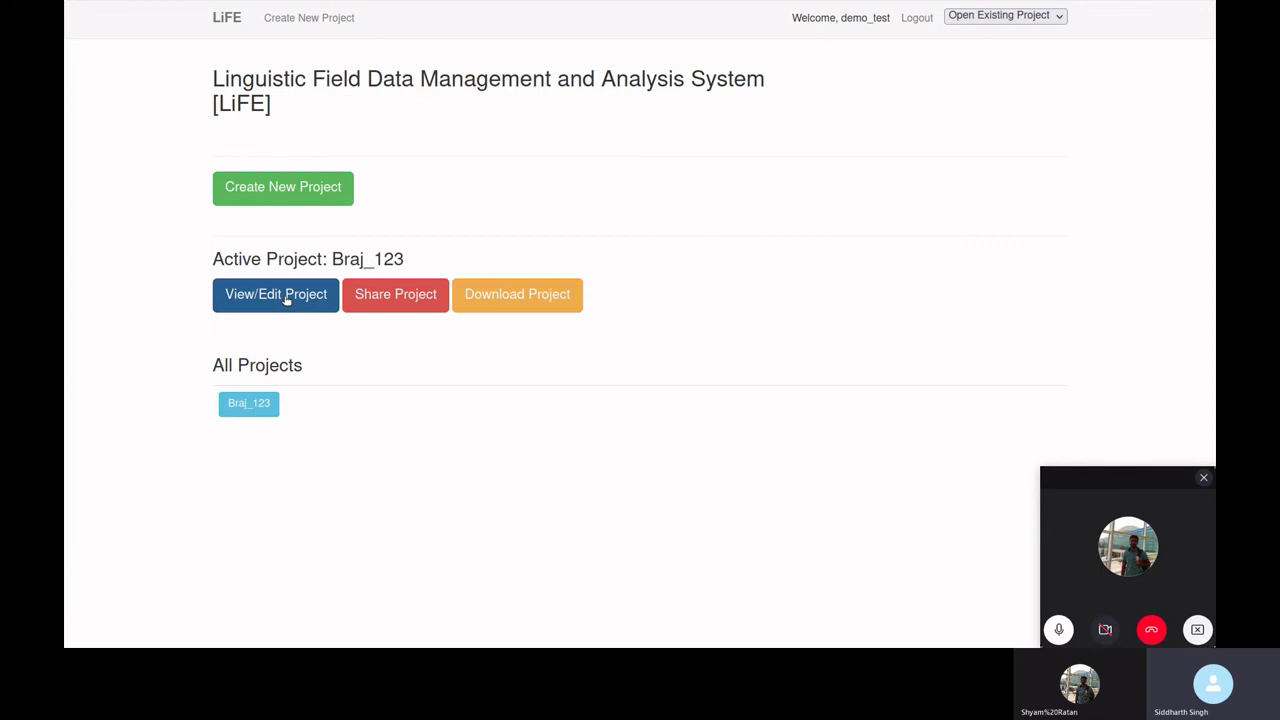
{"action": "left_click", "coordinate": [287, 300]}
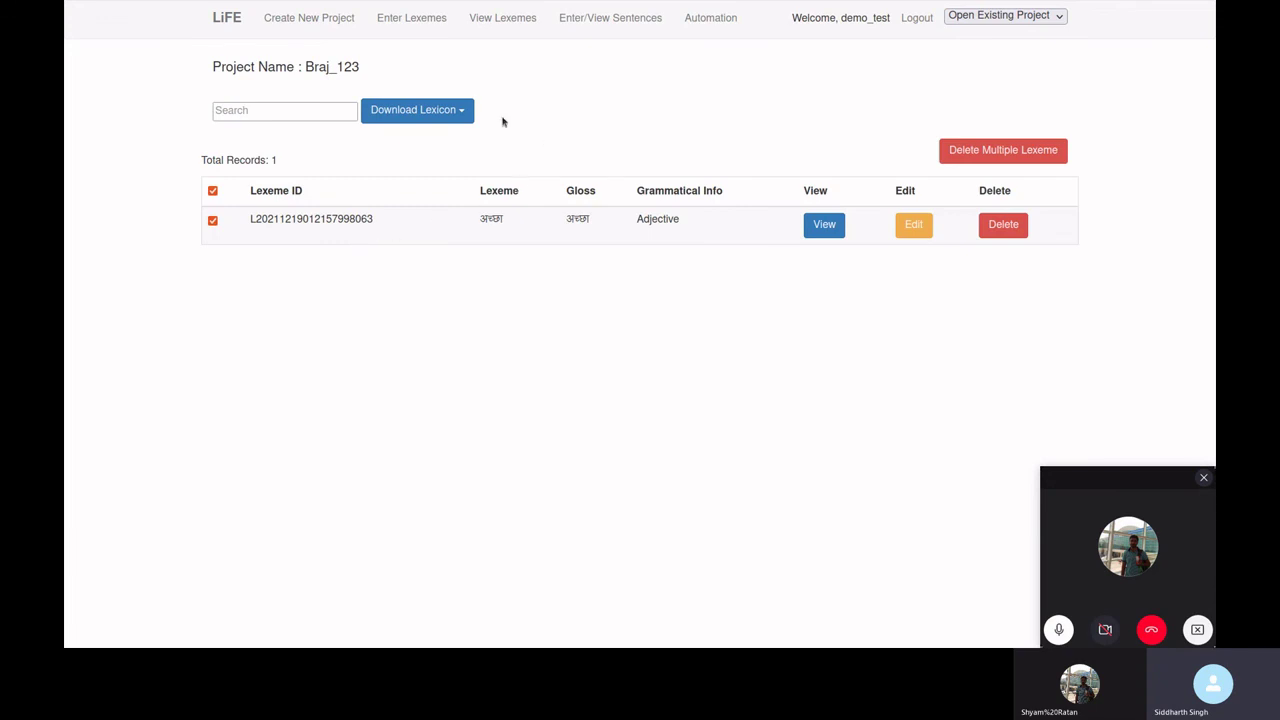
{"action": "left_click", "coordinate": [227, 26]}
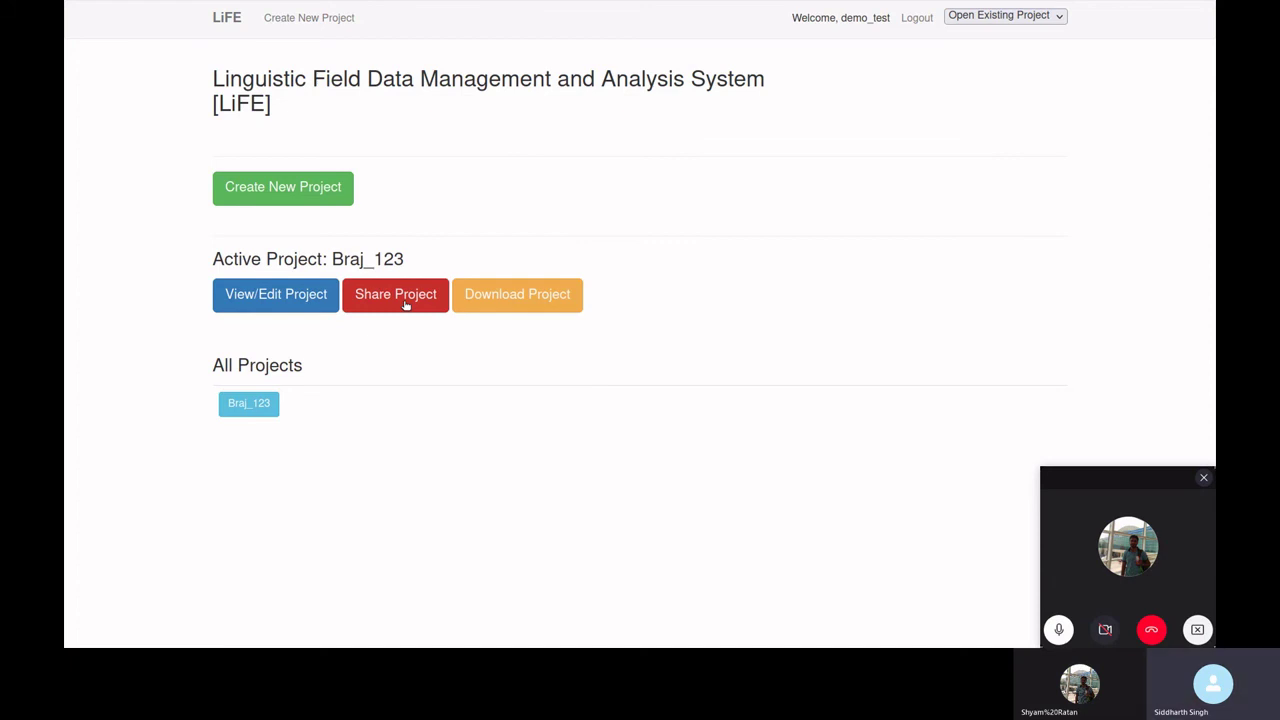
- Share Braj_123 with two suggested users plus user_19
{"action": "left_click", "coordinate": [406, 305]}
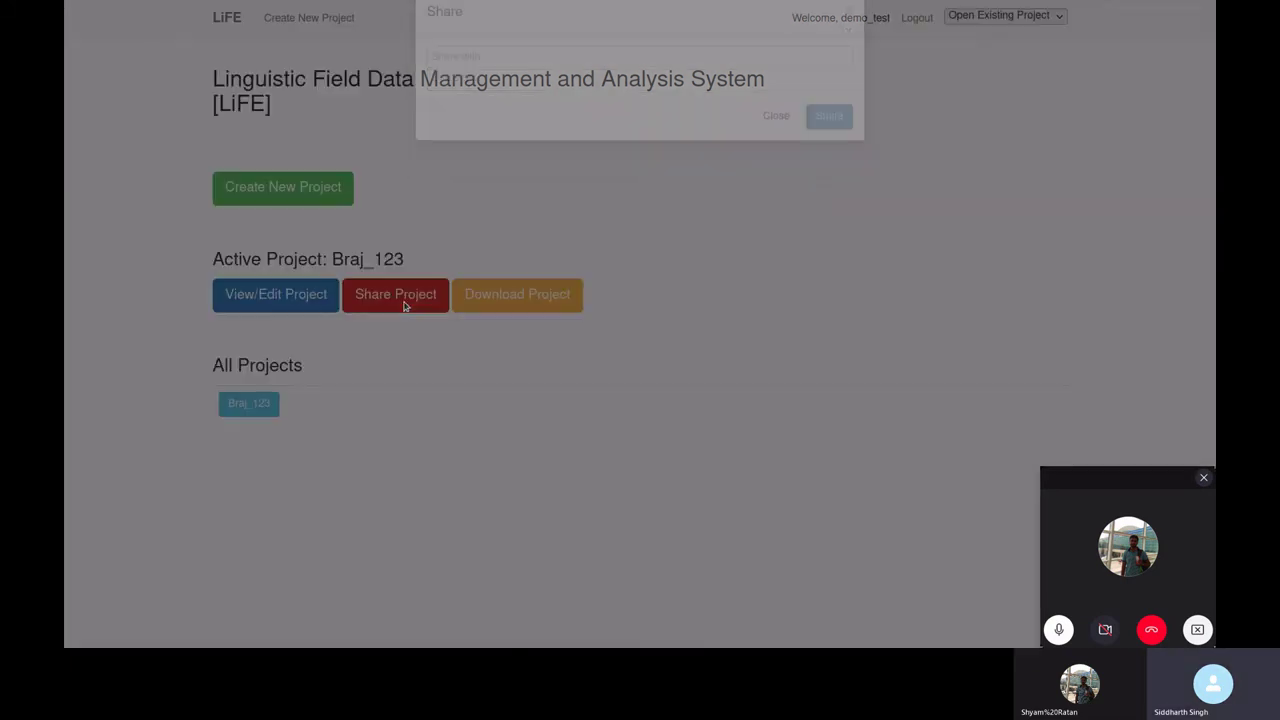
{"action": "left_click", "coordinate": [531, 92]}
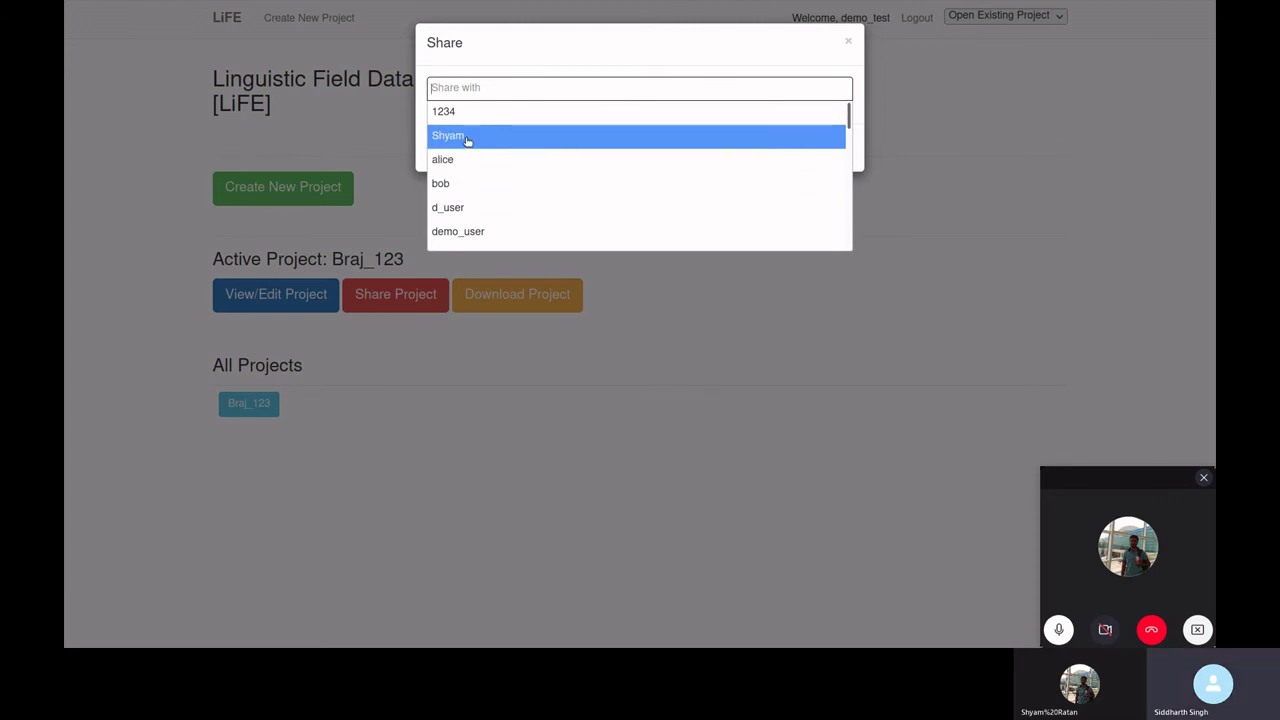
{"action": "left_click", "coordinate": [467, 137]}
{"action": "left_click", "coordinate": [508, 91]}
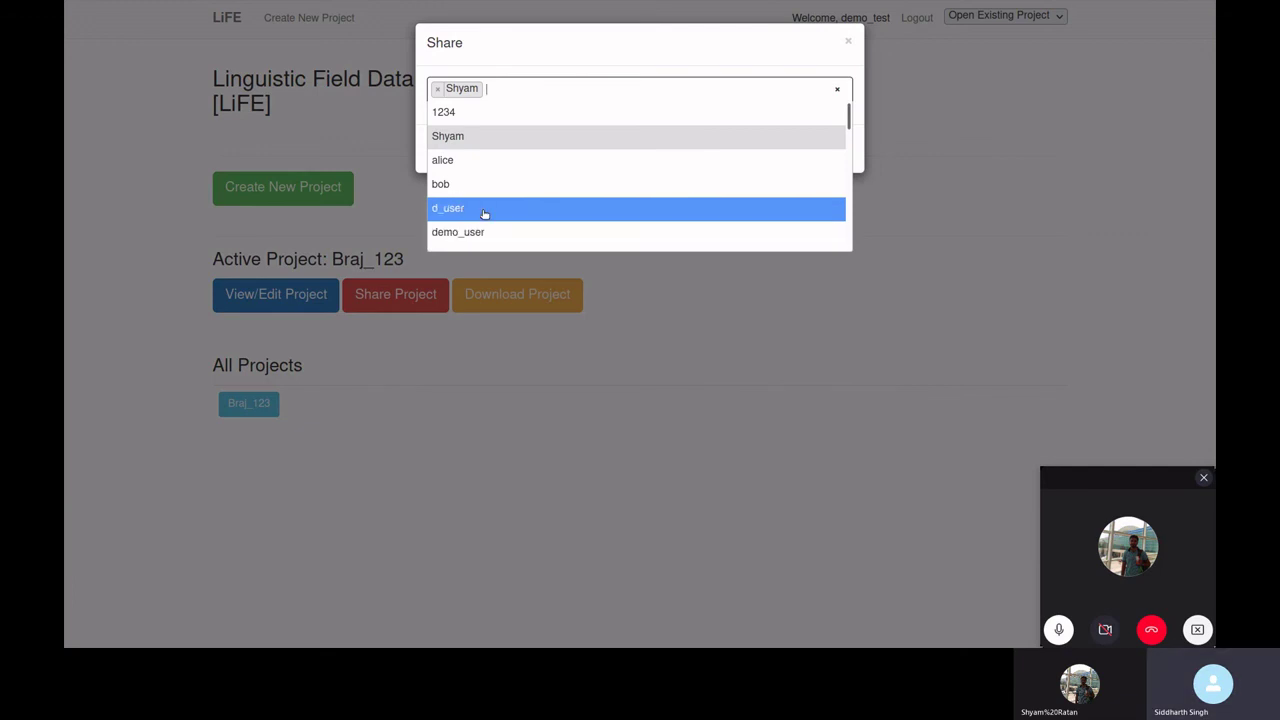
{"action": "left_click", "coordinate": [486, 209]}
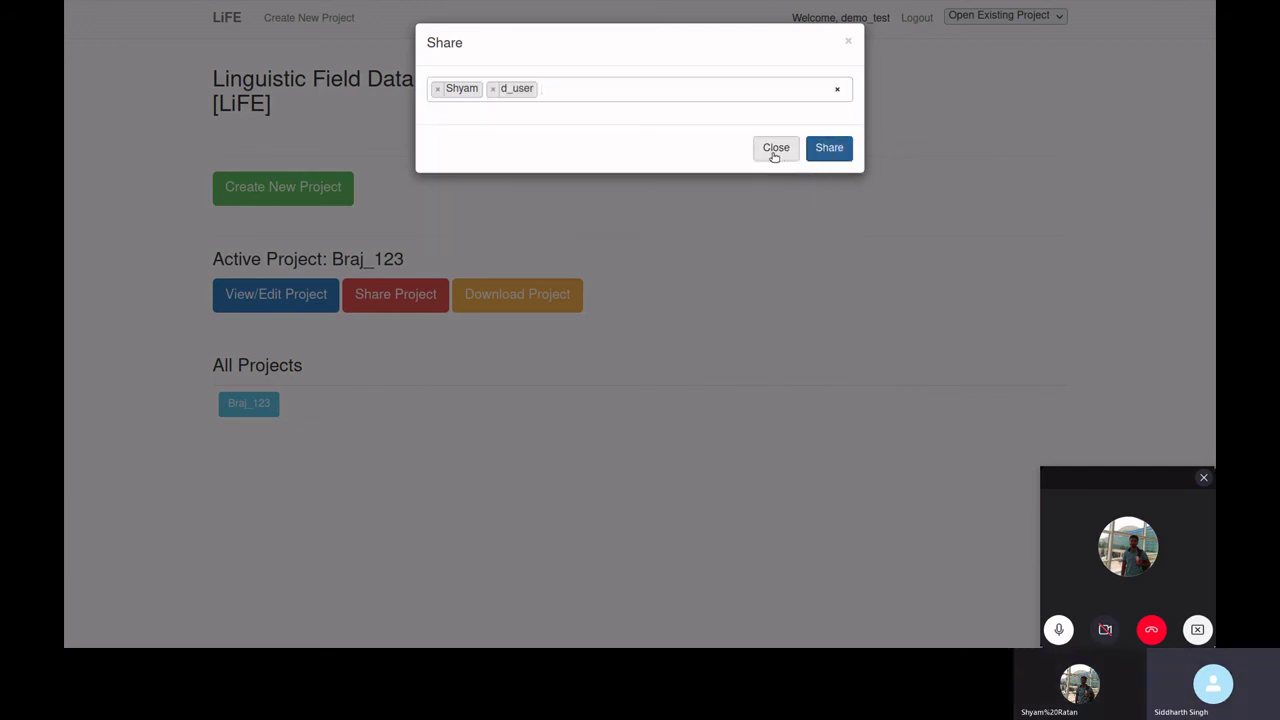
{"action": "left_click", "coordinate": [551, 92]}
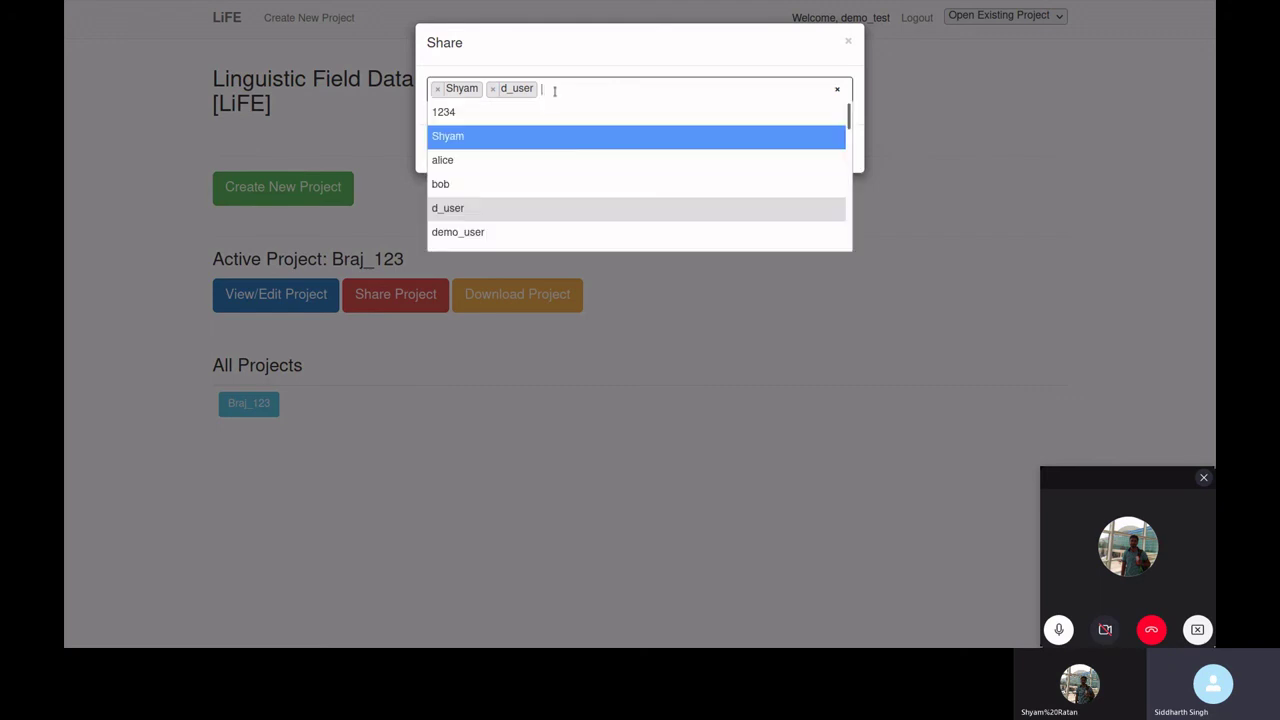
{"action": "scroll", "coordinate": [523, 191], "scroll_direction": "down", "scroll_amount": 1}
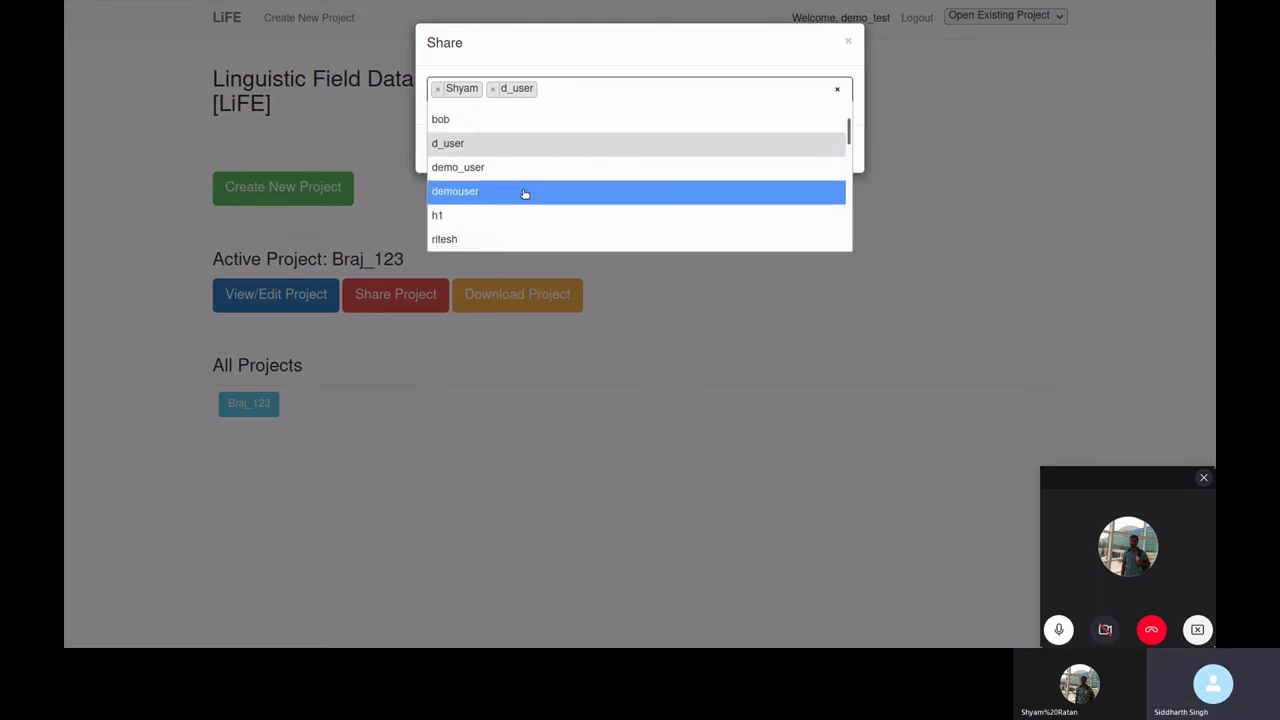
{"action": "type", "text": "user"}
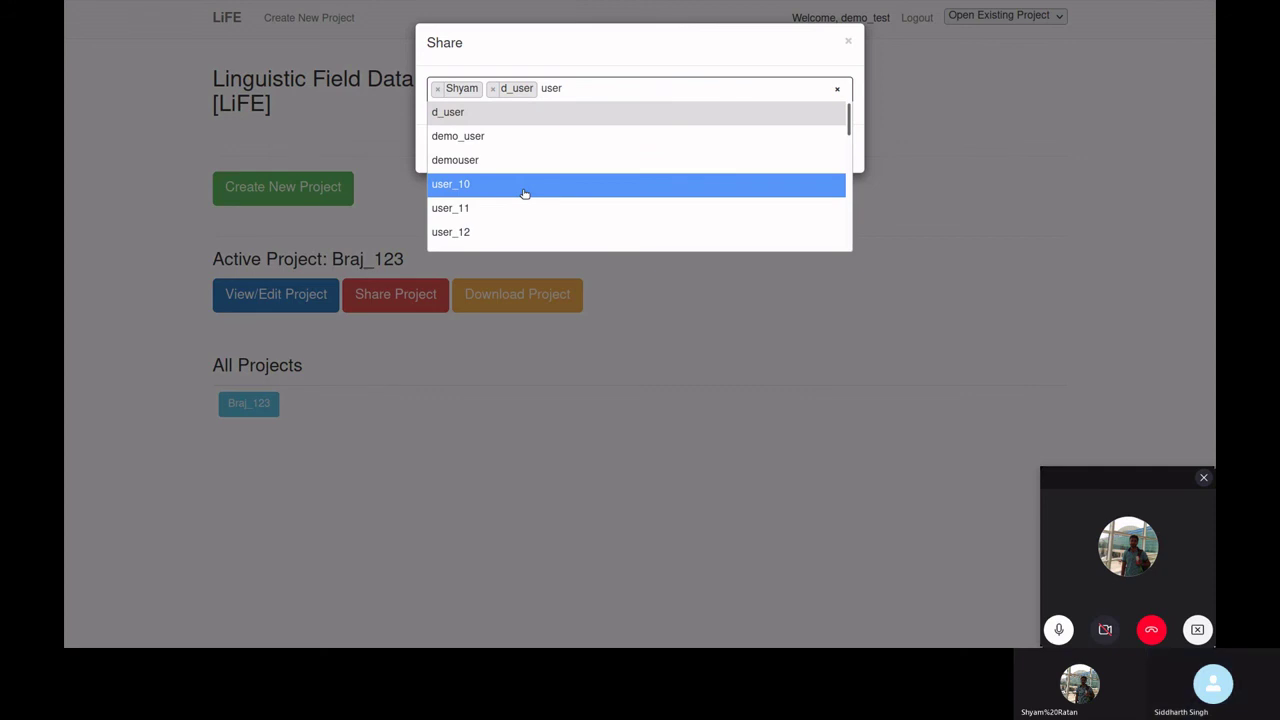
{"action": "type", "text": "_1"}
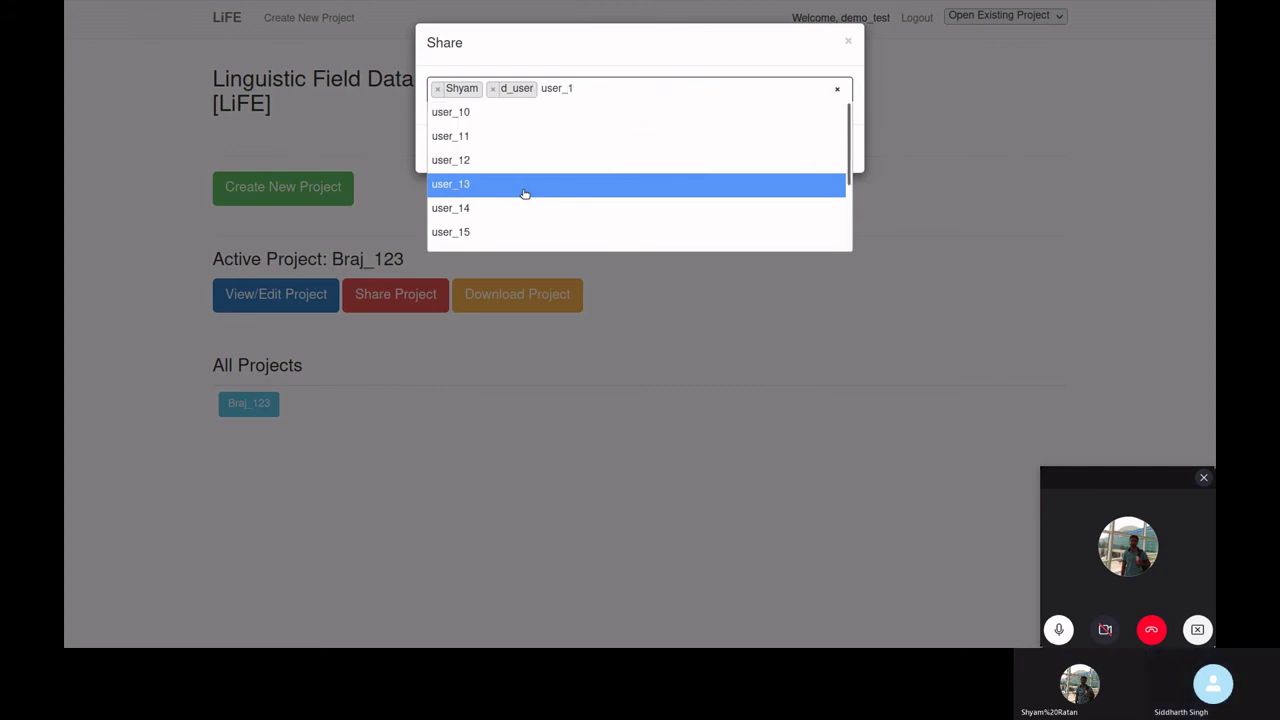
{"action": "type", "text": "9"}
{"action": "left_click", "coordinate": [528, 109]}
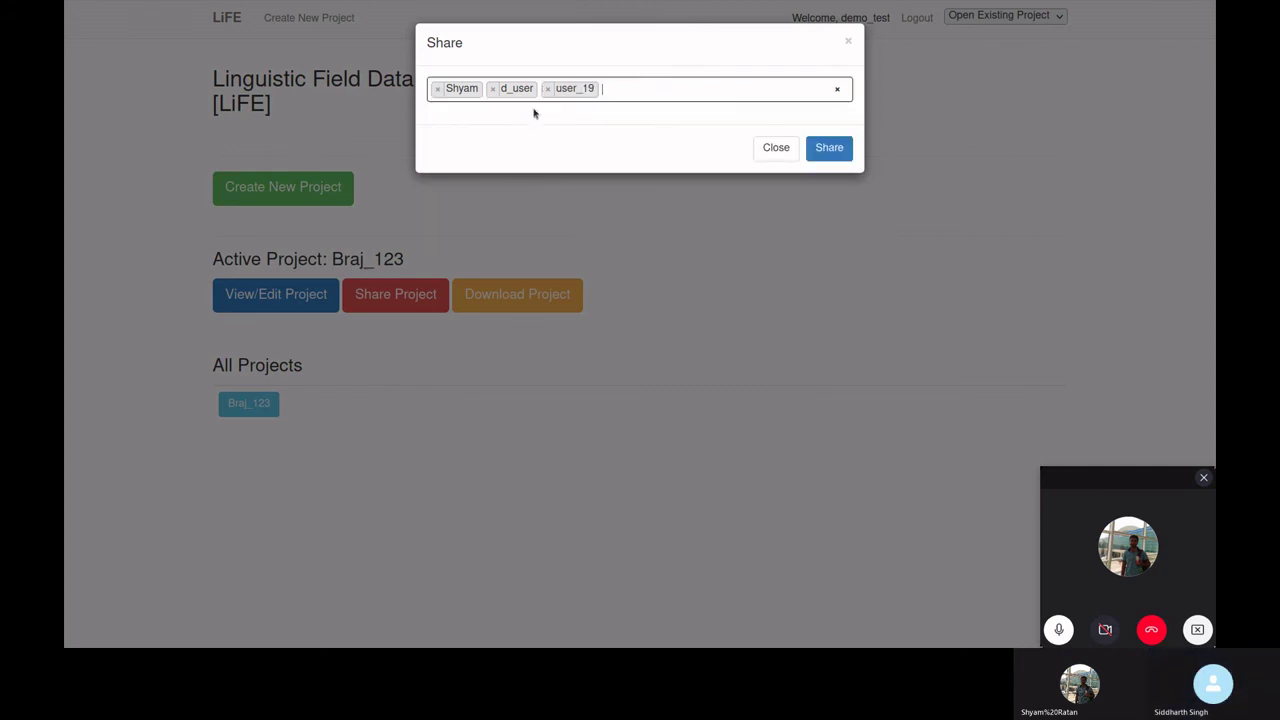
{"action": "left_click", "coordinate": [823, 155]}
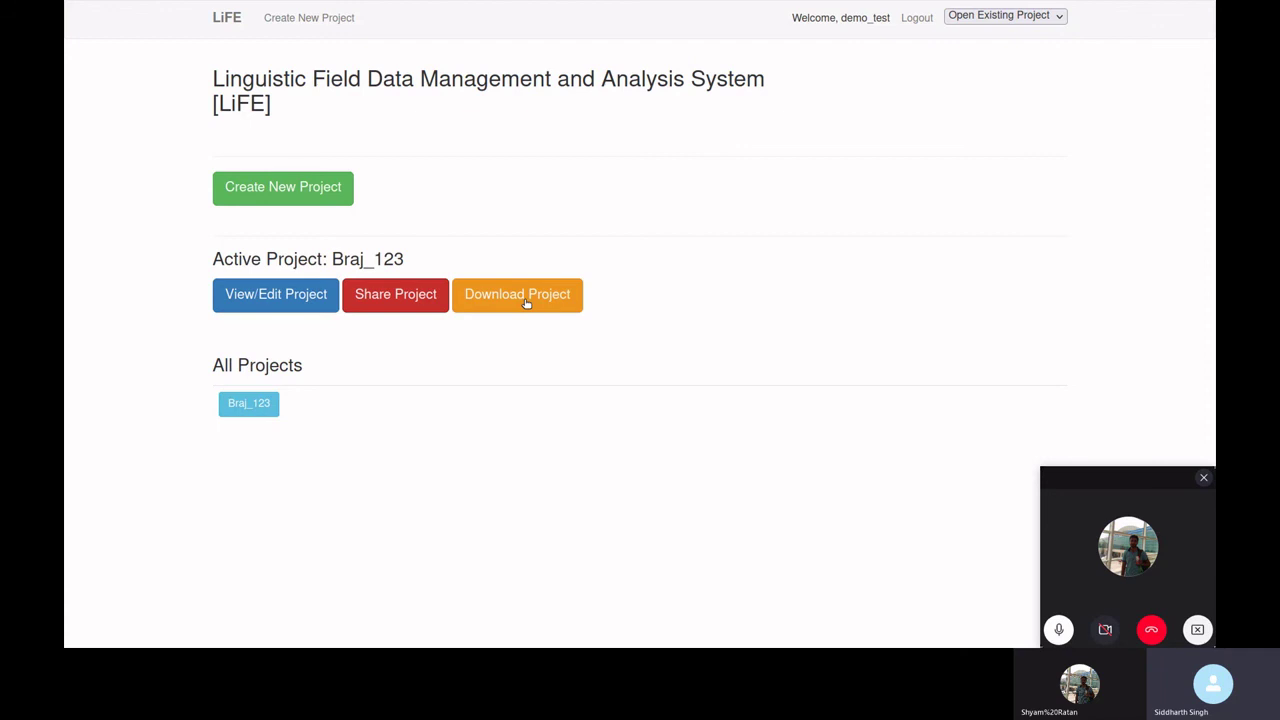
- Download Braj_123 as a zip, inspect its sentence and lexicon JSON files, then close Archive Manager
{"action": "left_click", "coordinate": [524, 299]}
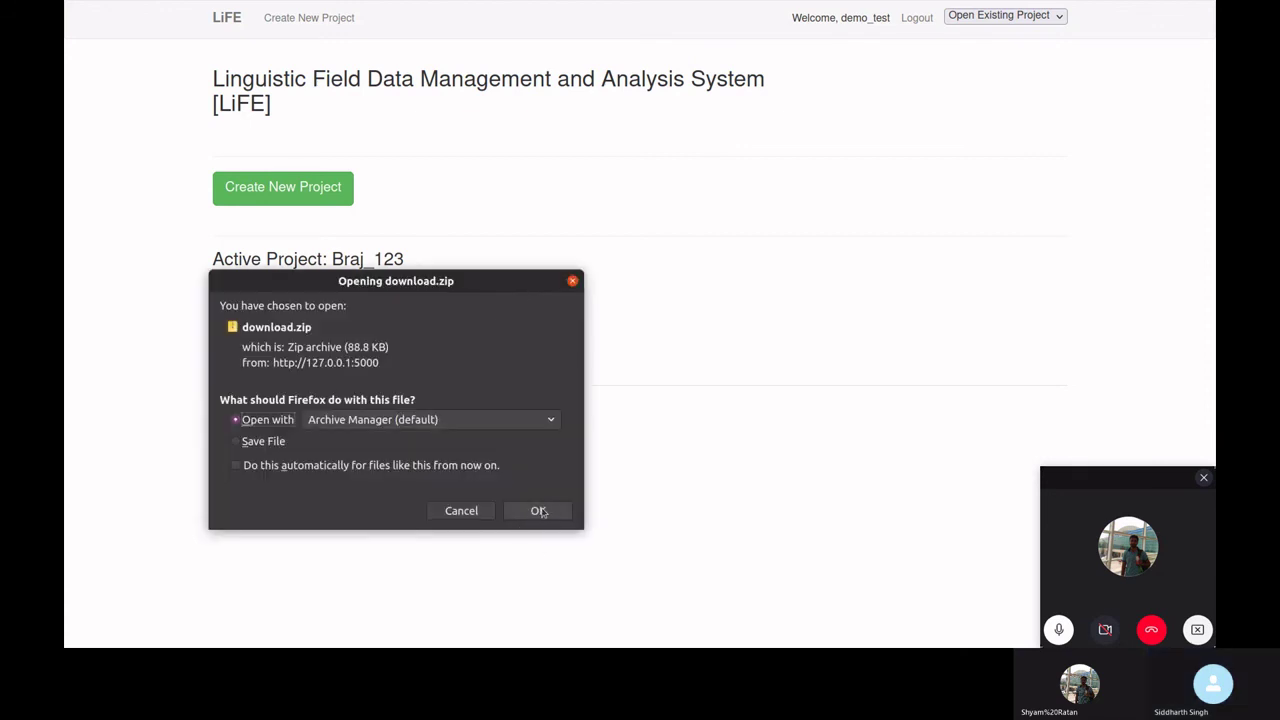
{"action": "left_click", "coordinate": [538, 511]}
{"action": "double_click", "coordinate": [188, 103]}
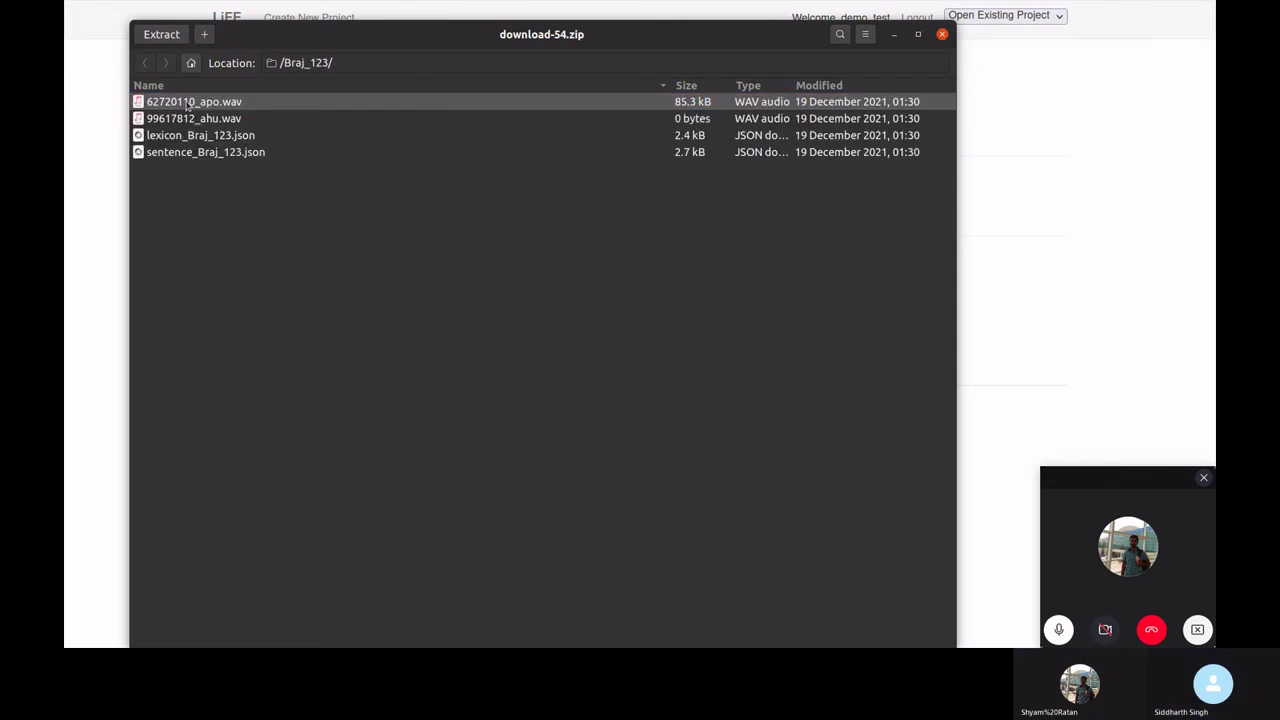
{"action": "left_click", "coordinate": [210, 152]}
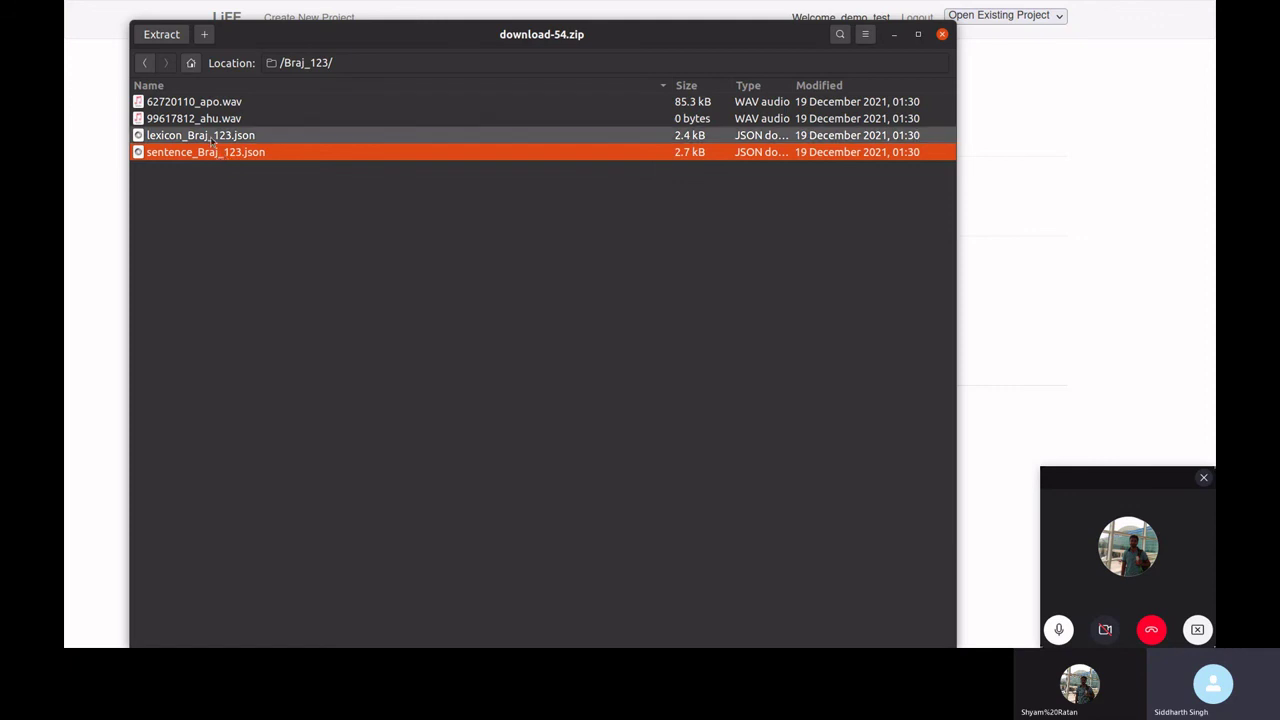
{"action": "left_click", "coordinate": [212, 138]}
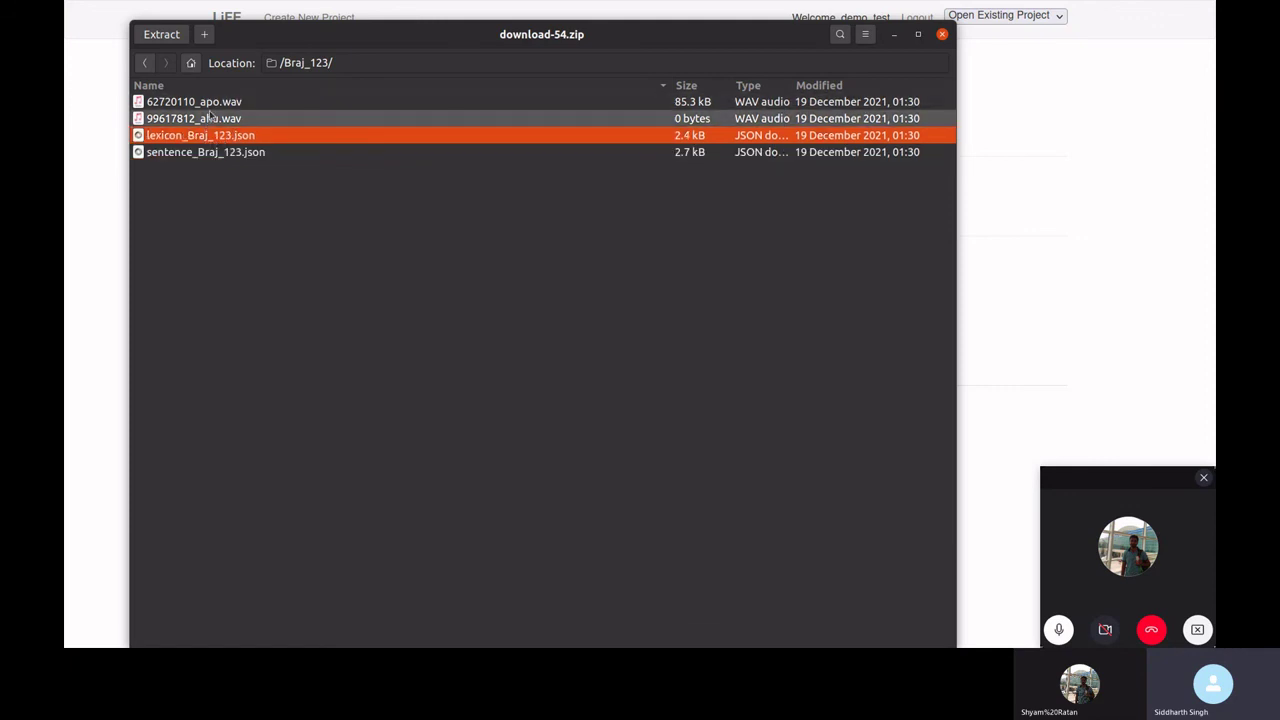
{"action": "left_click", "coordinate": [941, 36]}
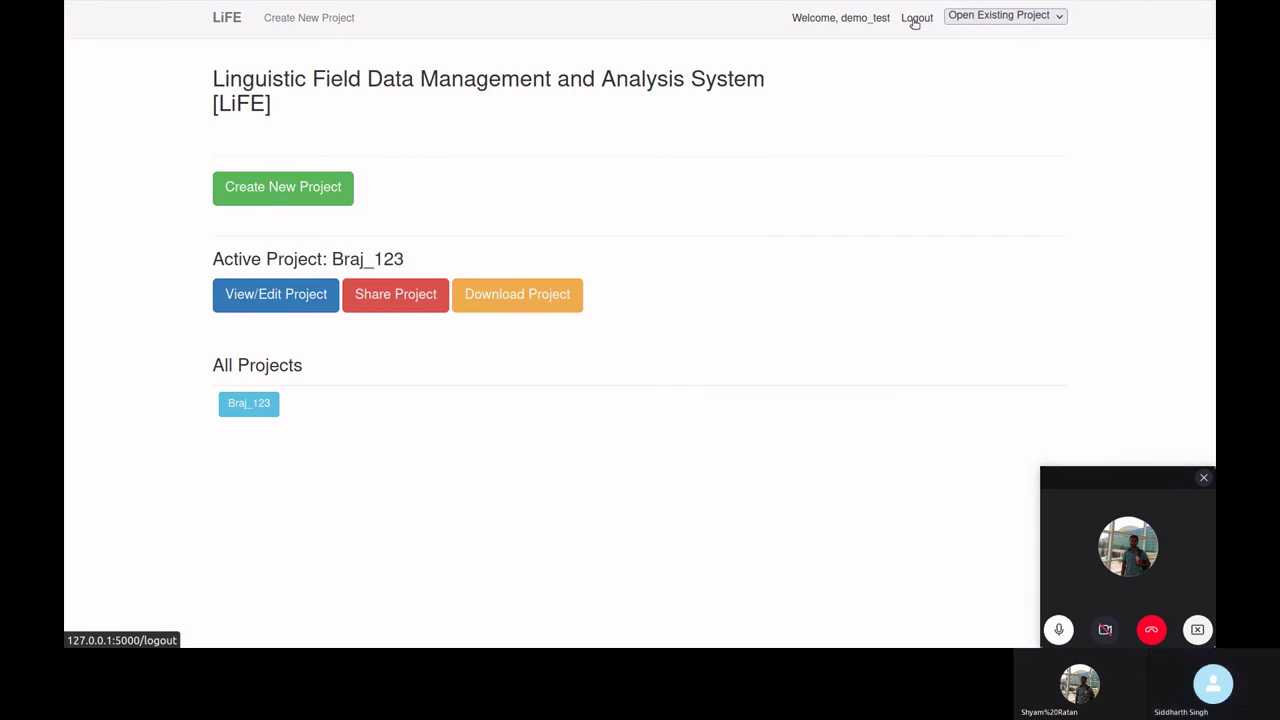
- Log out and sign back in as user_19 using the saved login
{"action": "left_click", "coordinate": [914, 22]}
{"action": "left_click", "coordinate": [345, 165]}
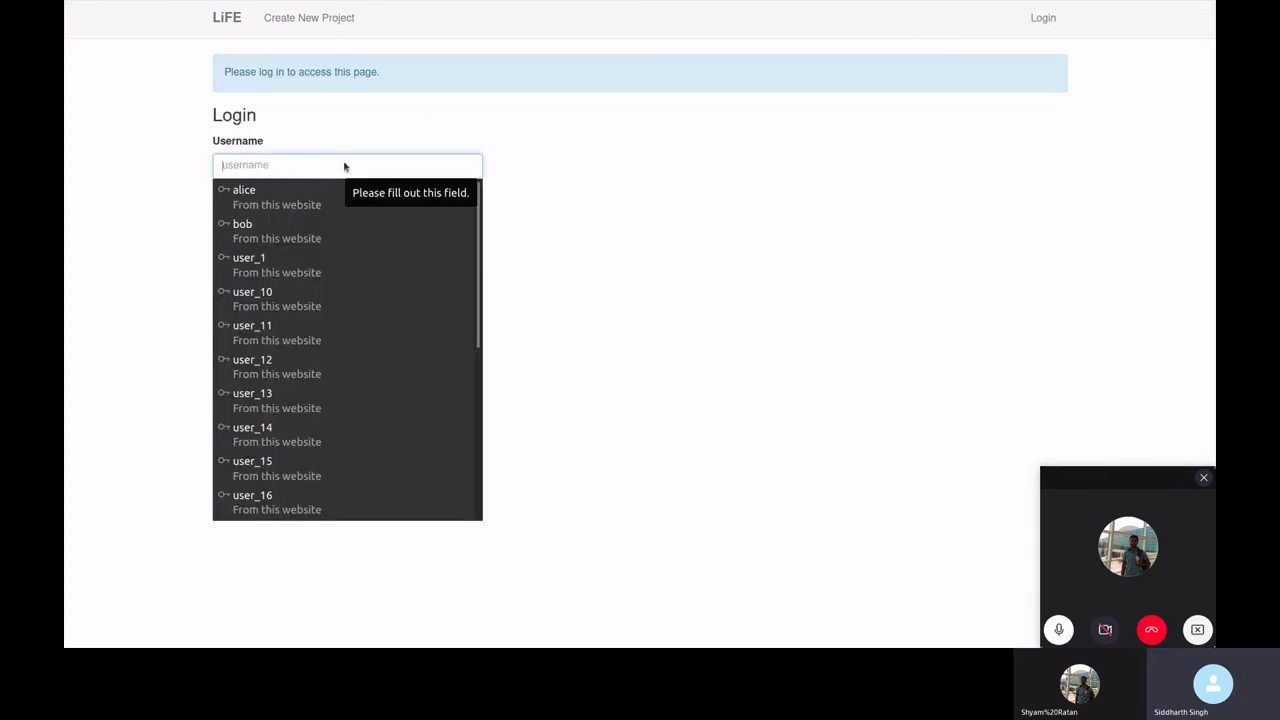
{"action": "type", "text": "user_19"}
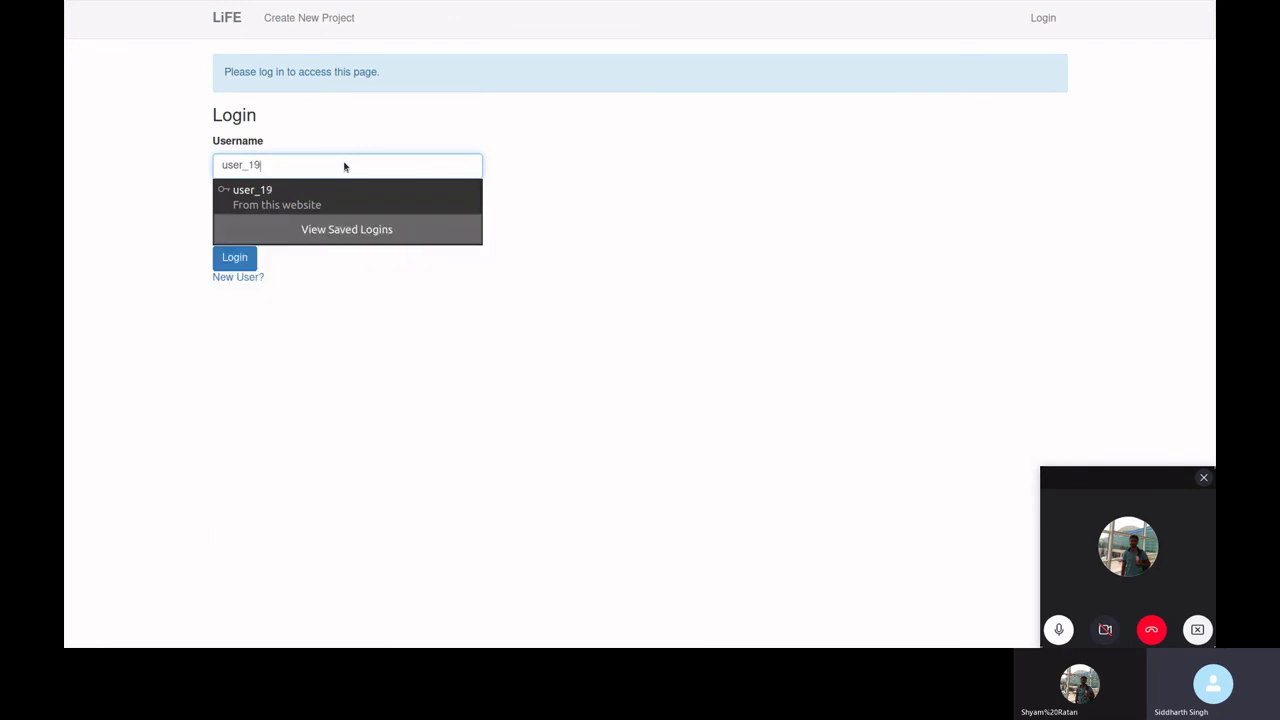
{"action": "left_click", "coordinate": [337, 192]}
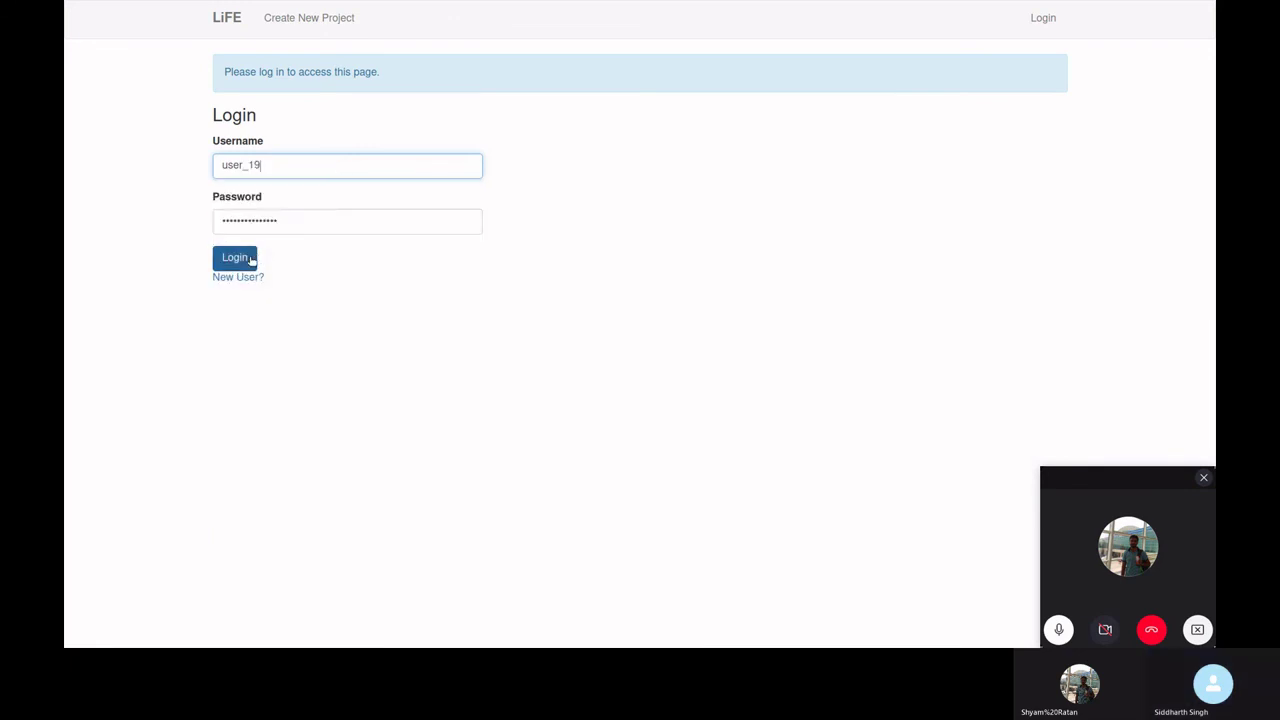
{"action": "left_click", "coordinate": [251, 259]}
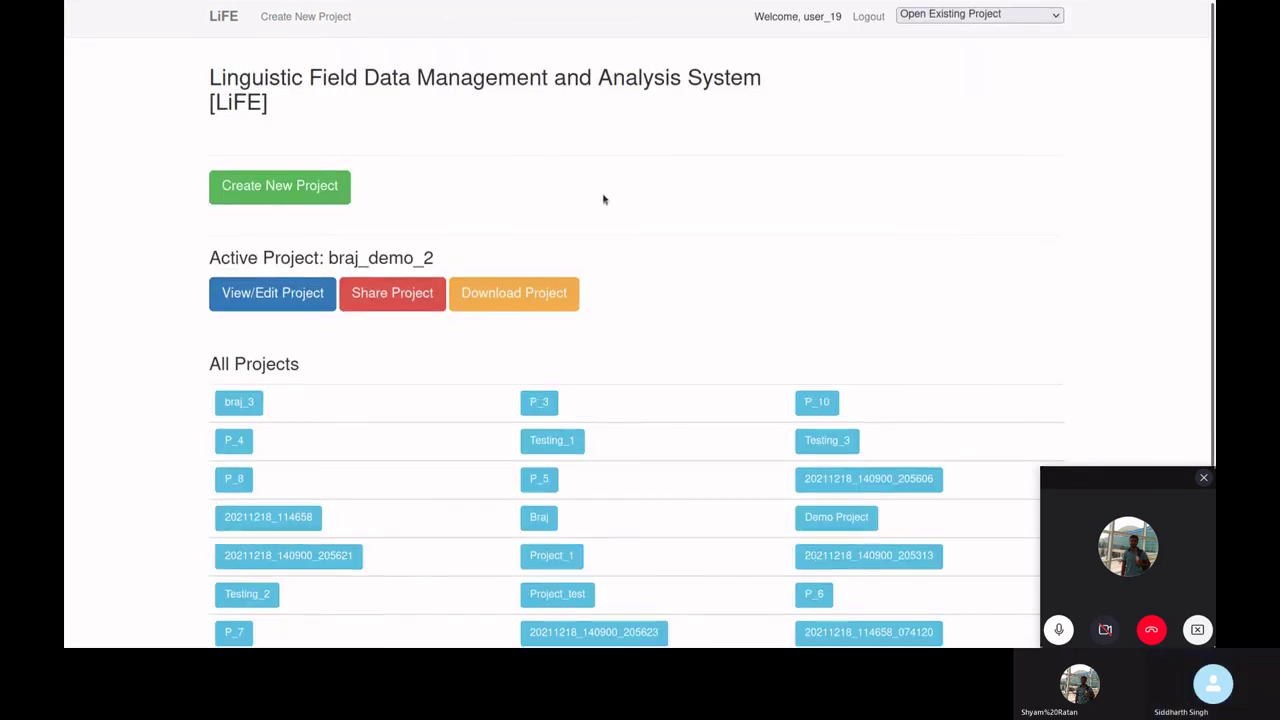
- Make Braj_123 the active project and open its lexeme list
{"action": "scroll", "coordinate": [602, 199], "scroll_direction": "down", "scroll_amount": 2}
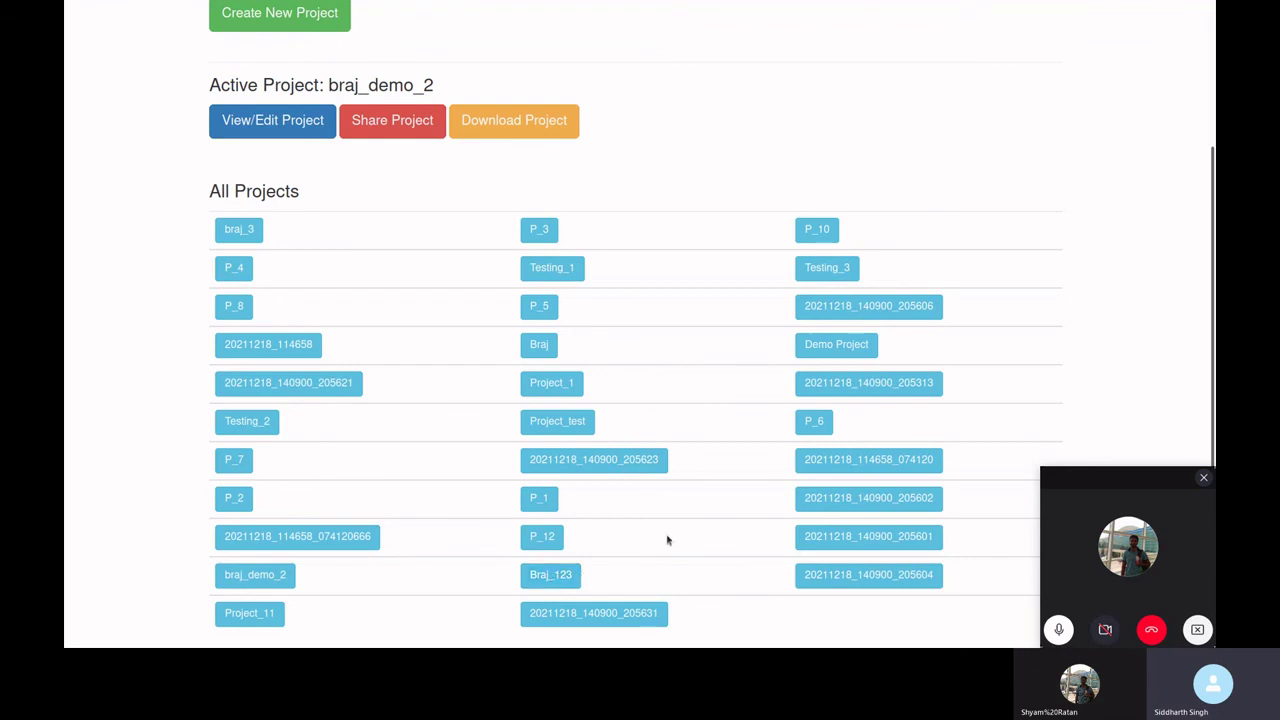
{"action": "scroll", "coordinate": [669, 539], "scroll_direction": "up", "scroll_amount": 2}
{"action": "scroll", "coordinate": [669, 539], "scroll_direction": "down", "scroll_amount": 2}
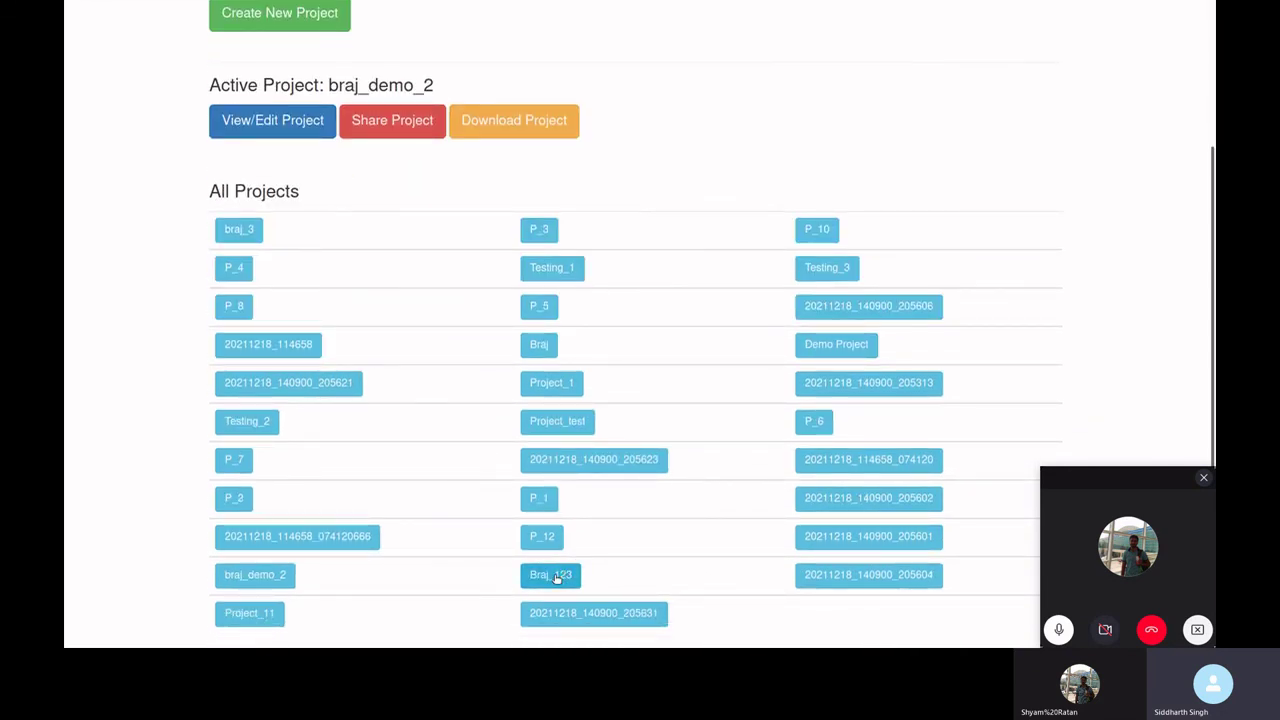
{"action": "left_click", "coordinate": [557, 578]}
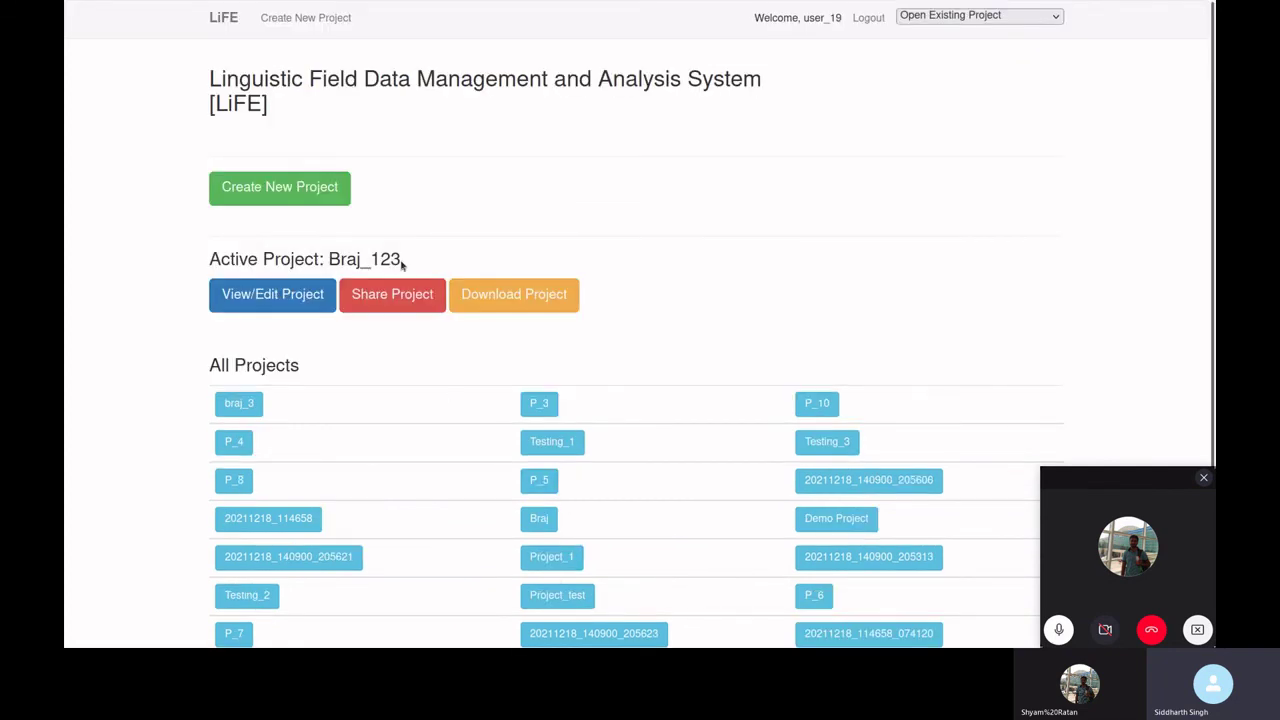
{"action": "scroll", "coordinate": [691, 414], "scroll_direction": "down", "scroll_amount": 2}
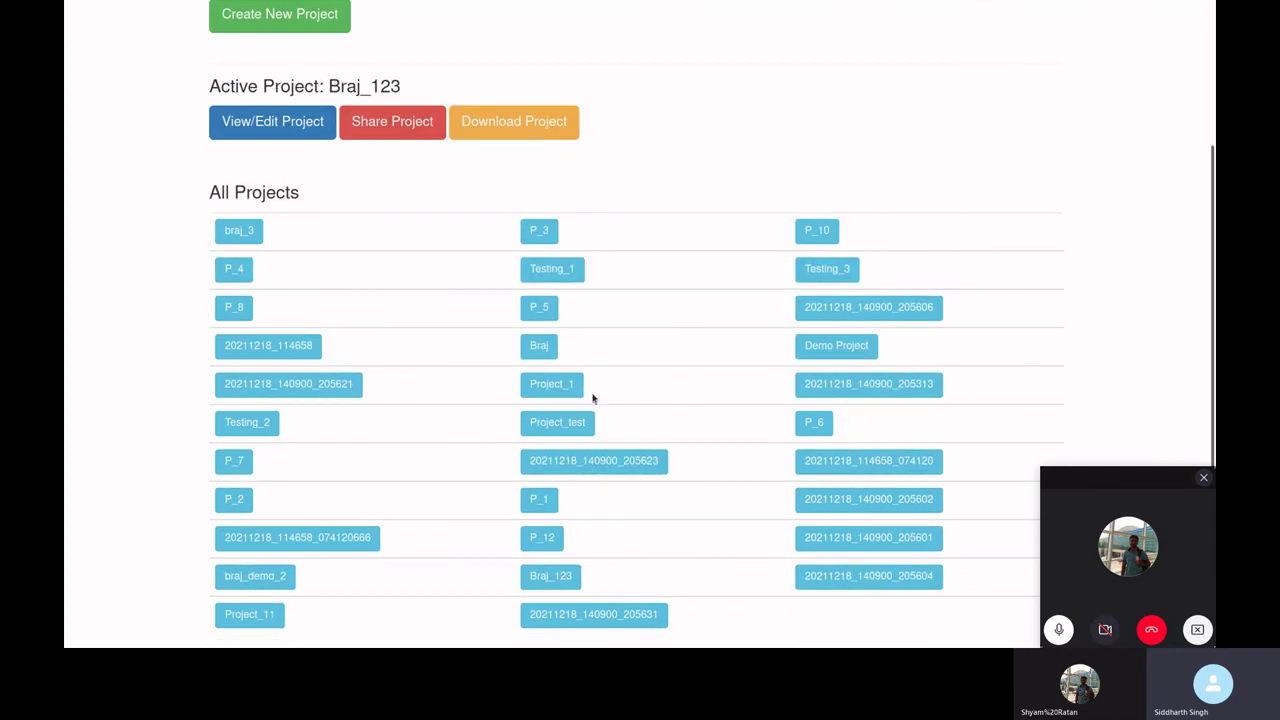
{"action": "scroll", "coordinate": [594, 394], "scroll_direction": "up", "scroll_amount": 2}
{"action": "left_click", "coordinate": [261, 307]}
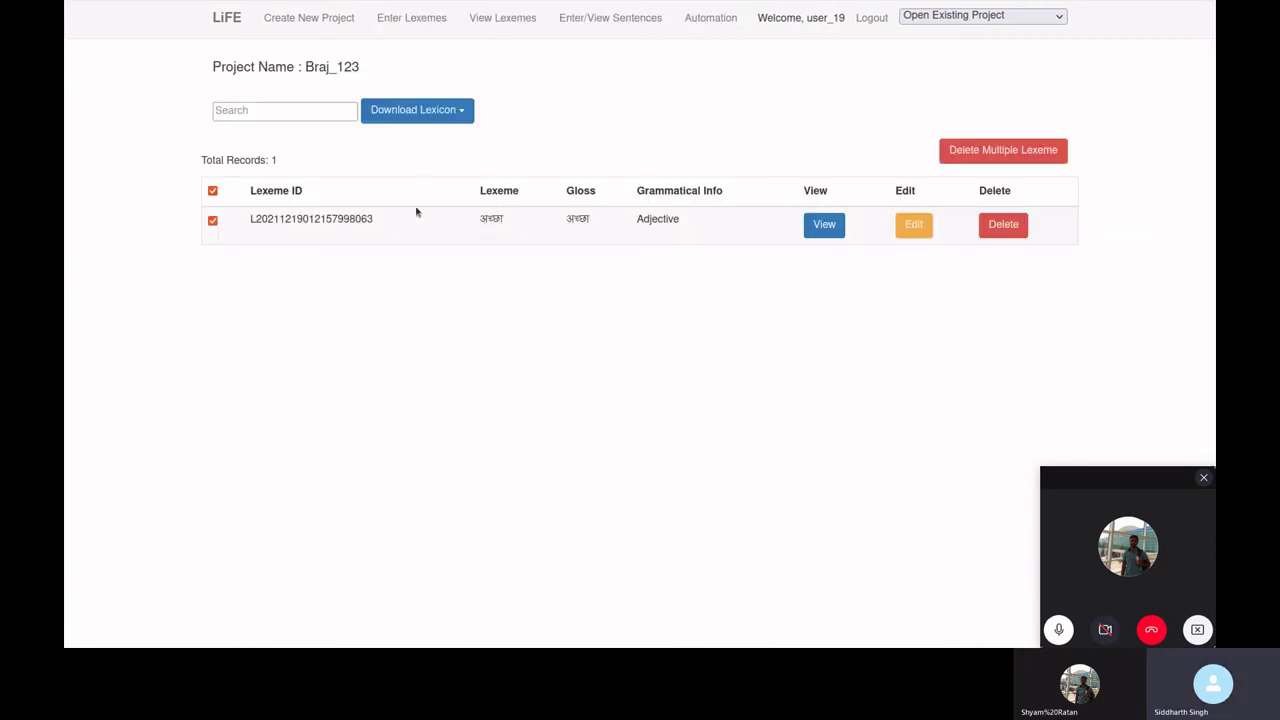
- Review Braj_123's sentences page, discarding the empty new-sentence form
{"action": "left_click", "coordinate": [597, 26]}
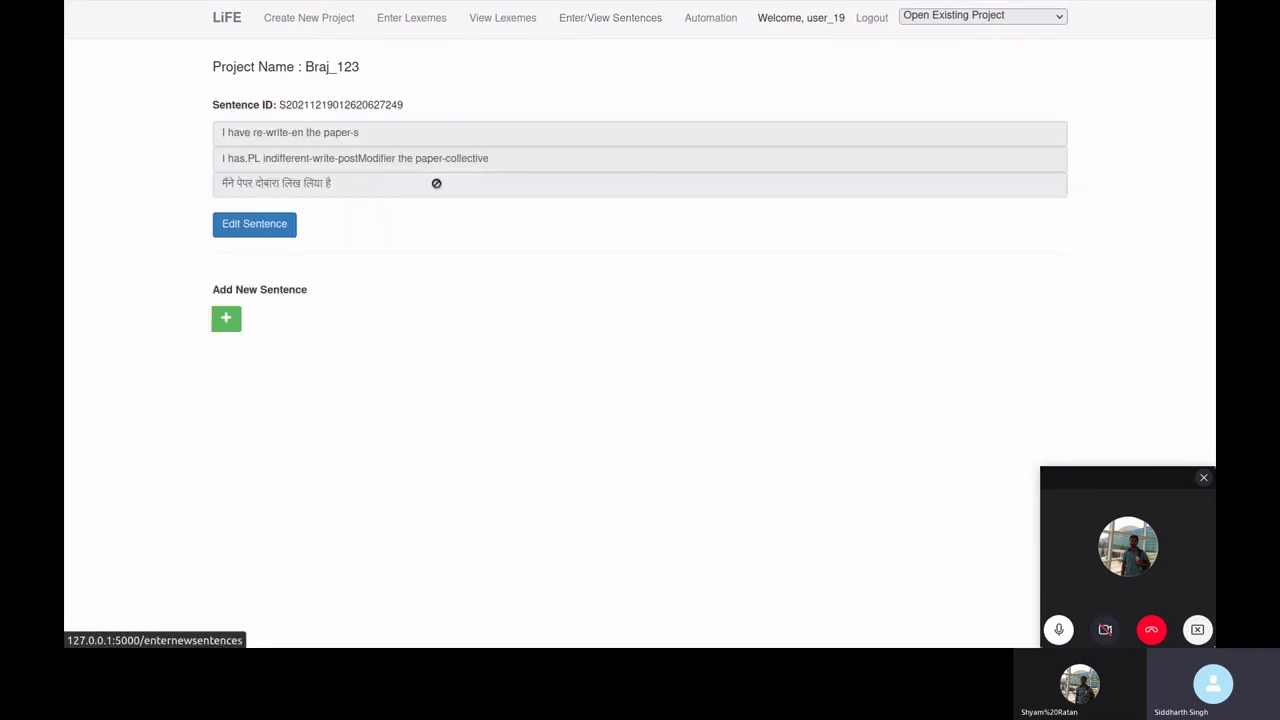
{"action": "left_click", "coordinate": [229, 322]}
{"action": "left_click", "coordinate": [1075, 336]}
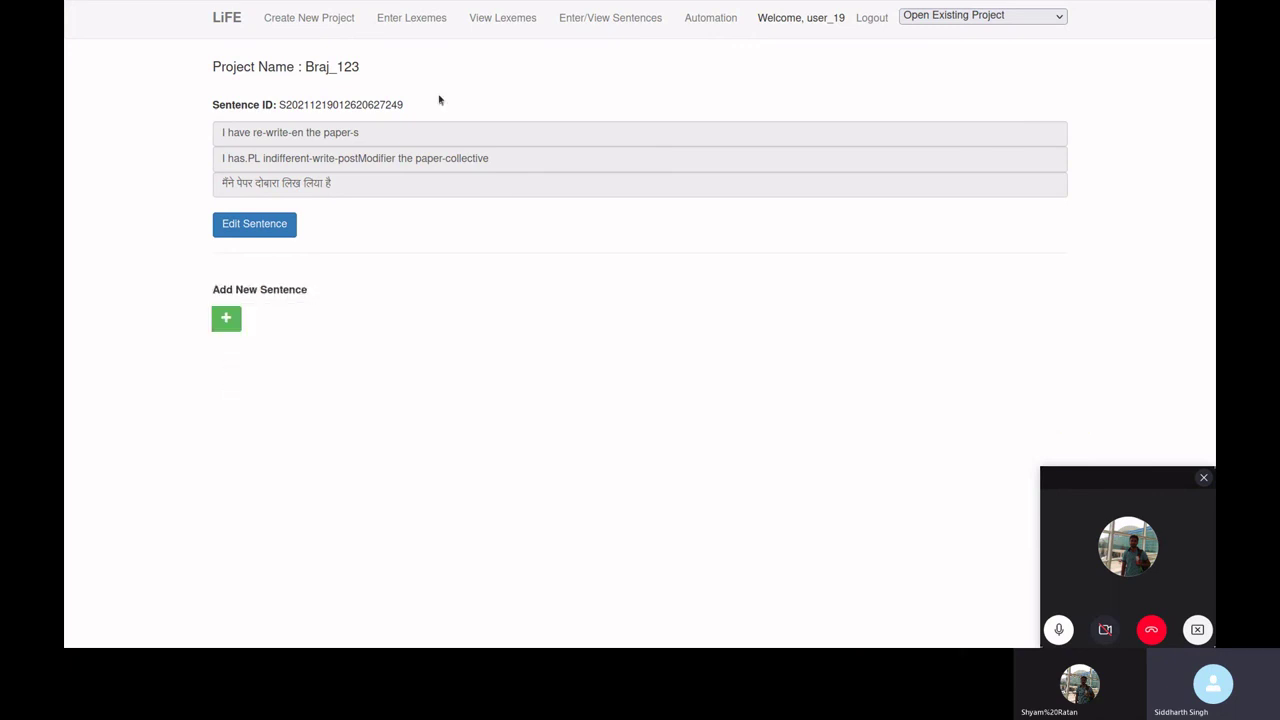
- Return to the lexeme list, check the Download Lexicon options, and open Enter Lexemes
{"action": "left_click", "coordinate": [466, 26]}
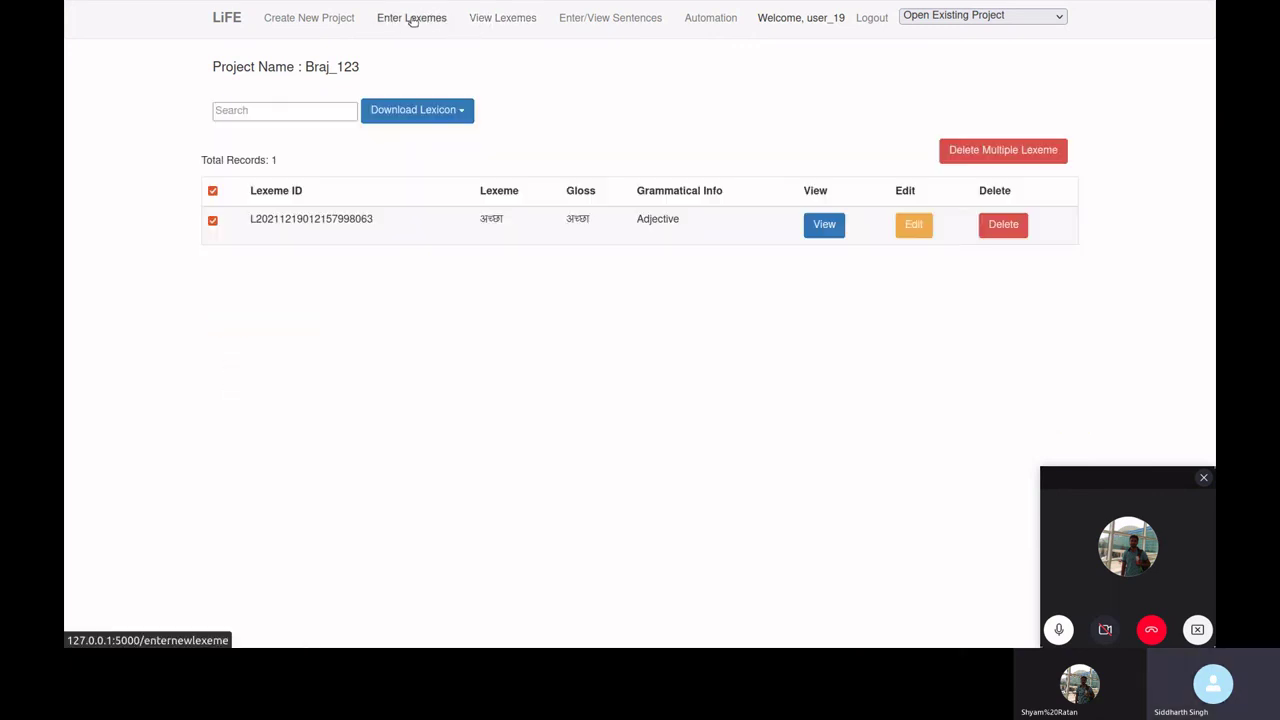
{"action": "left_click", "coordinate": [470, 108]}
{"action": "left_click", "coordinate": [414, 20]}
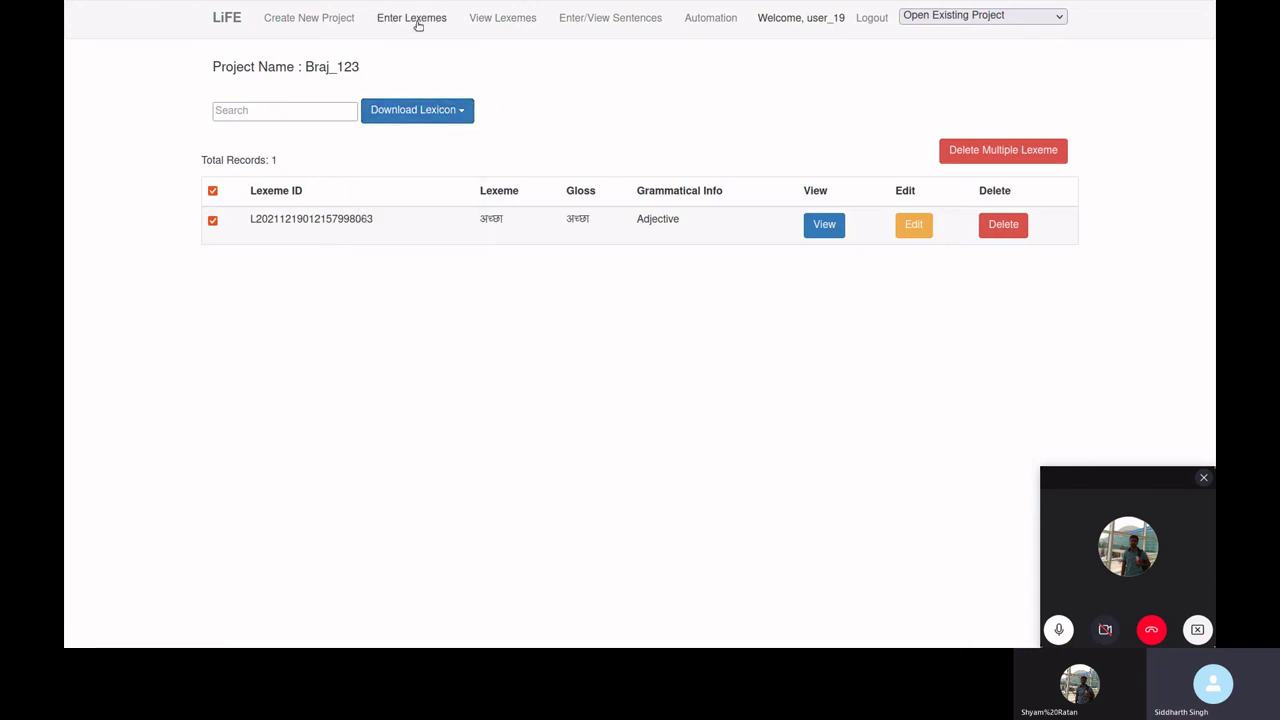